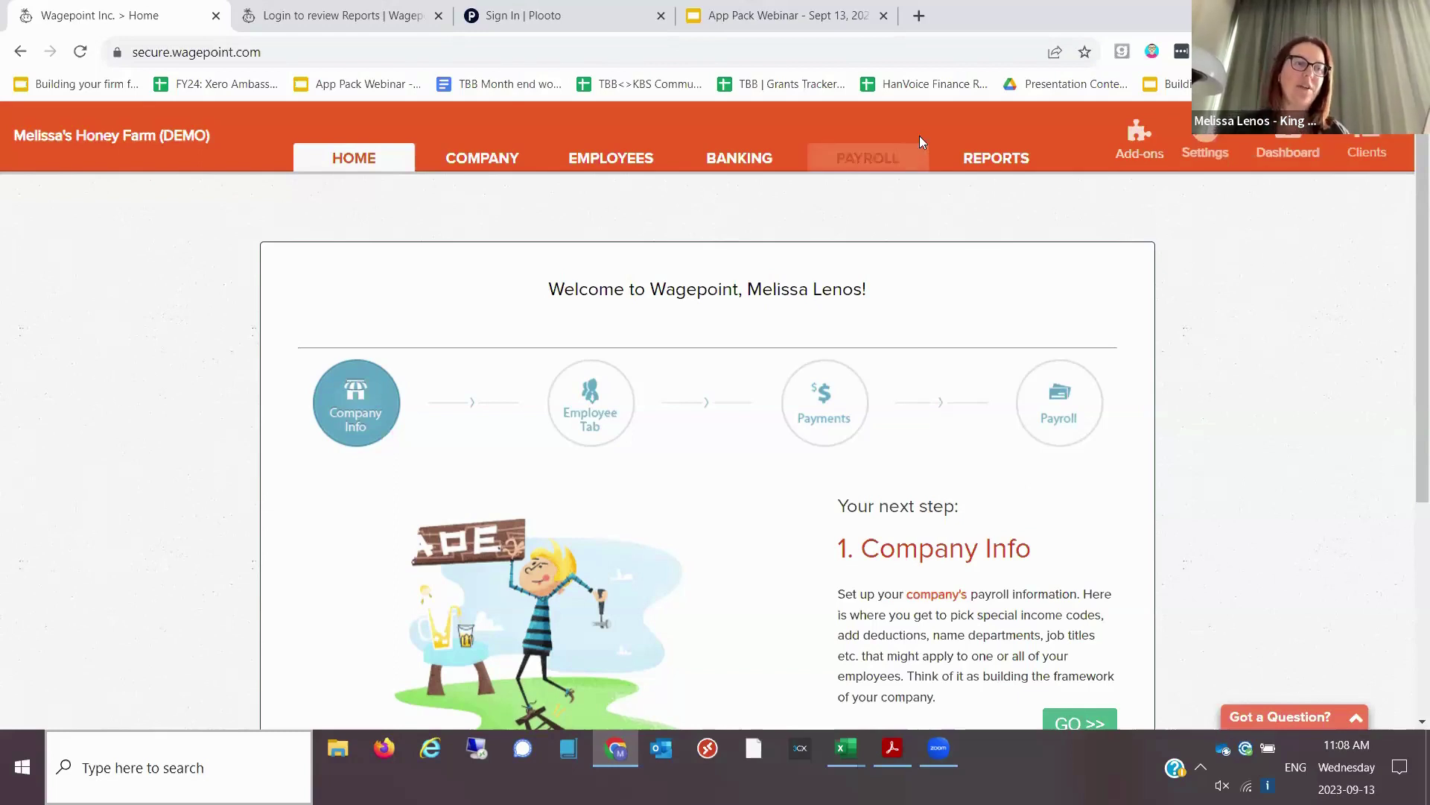
# - Open the Reports Library among the payroll reports and look over the Payroll by Cycles and Deduction Register options
pyautogui.click(1010, 164)
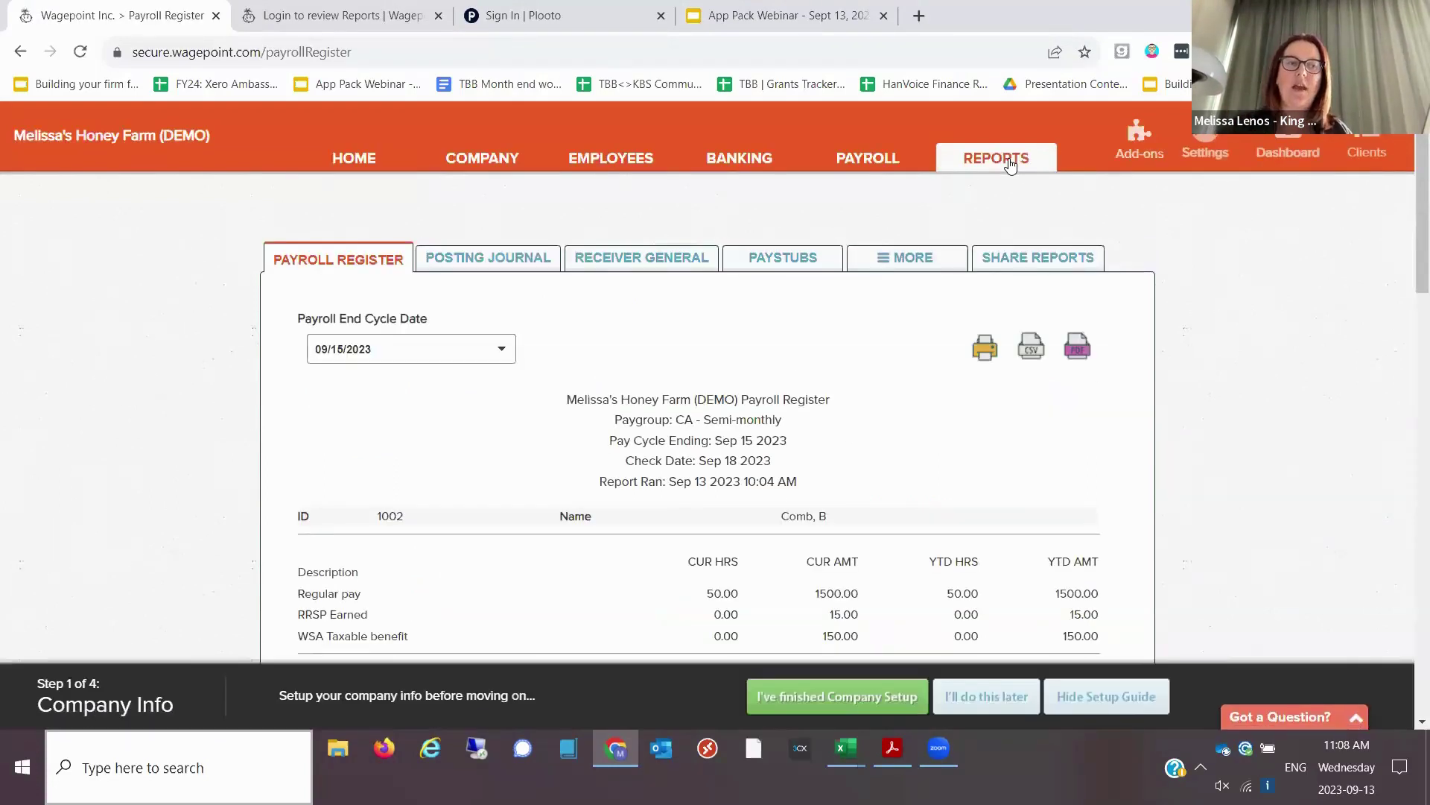
pyautogui.moveTo(907, 262)
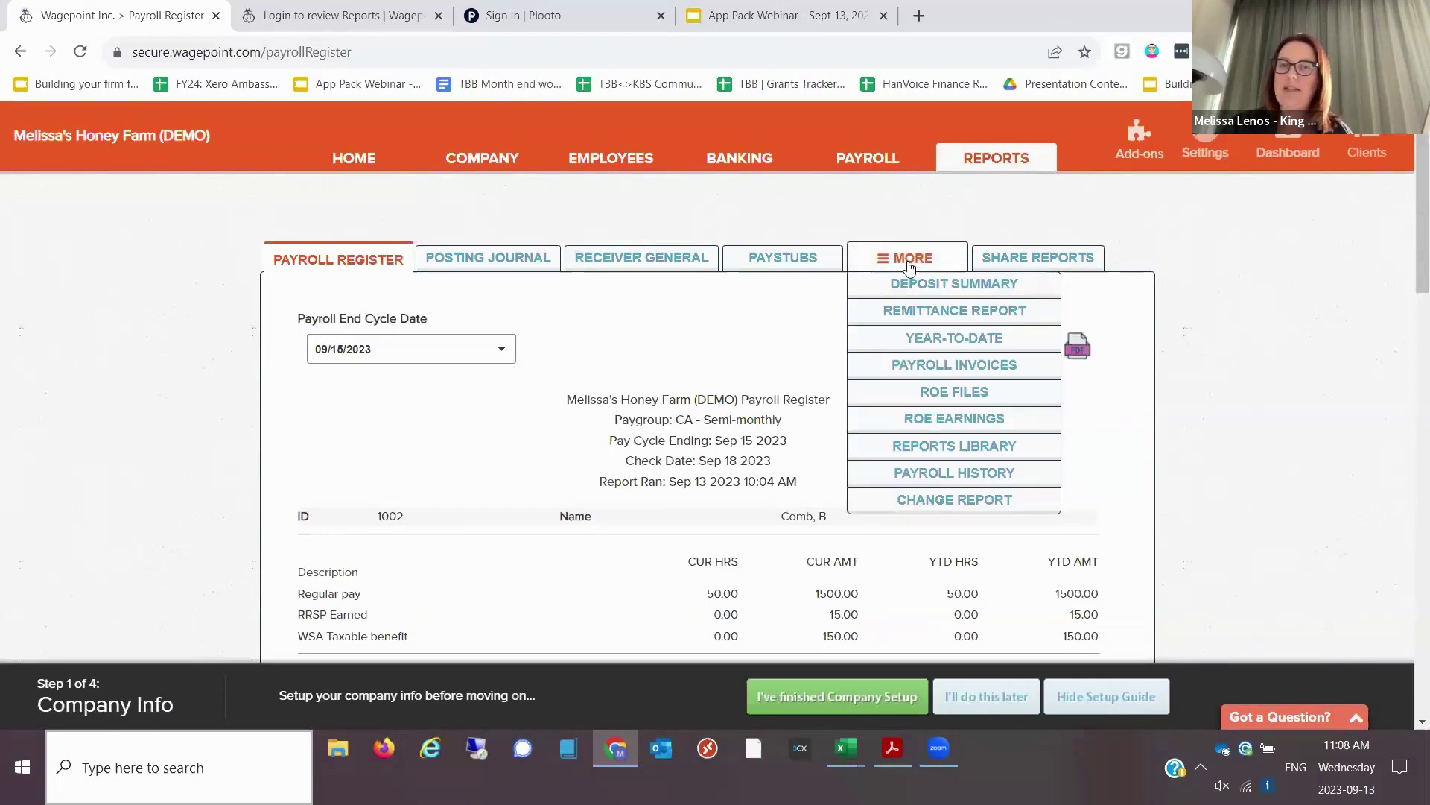
pyautogui.click(919, 447)
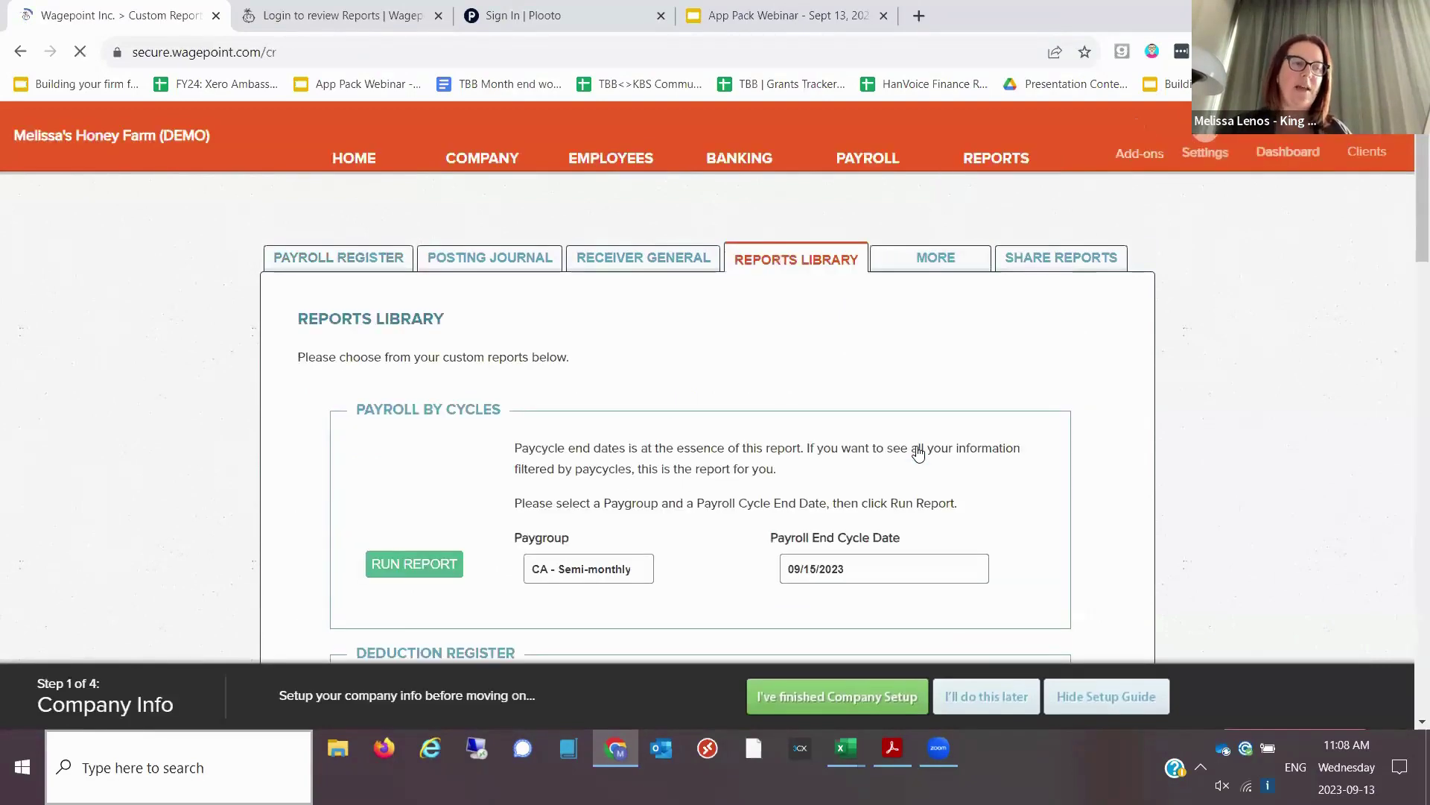
pyautogui.scroll(-3, 1410, 239)
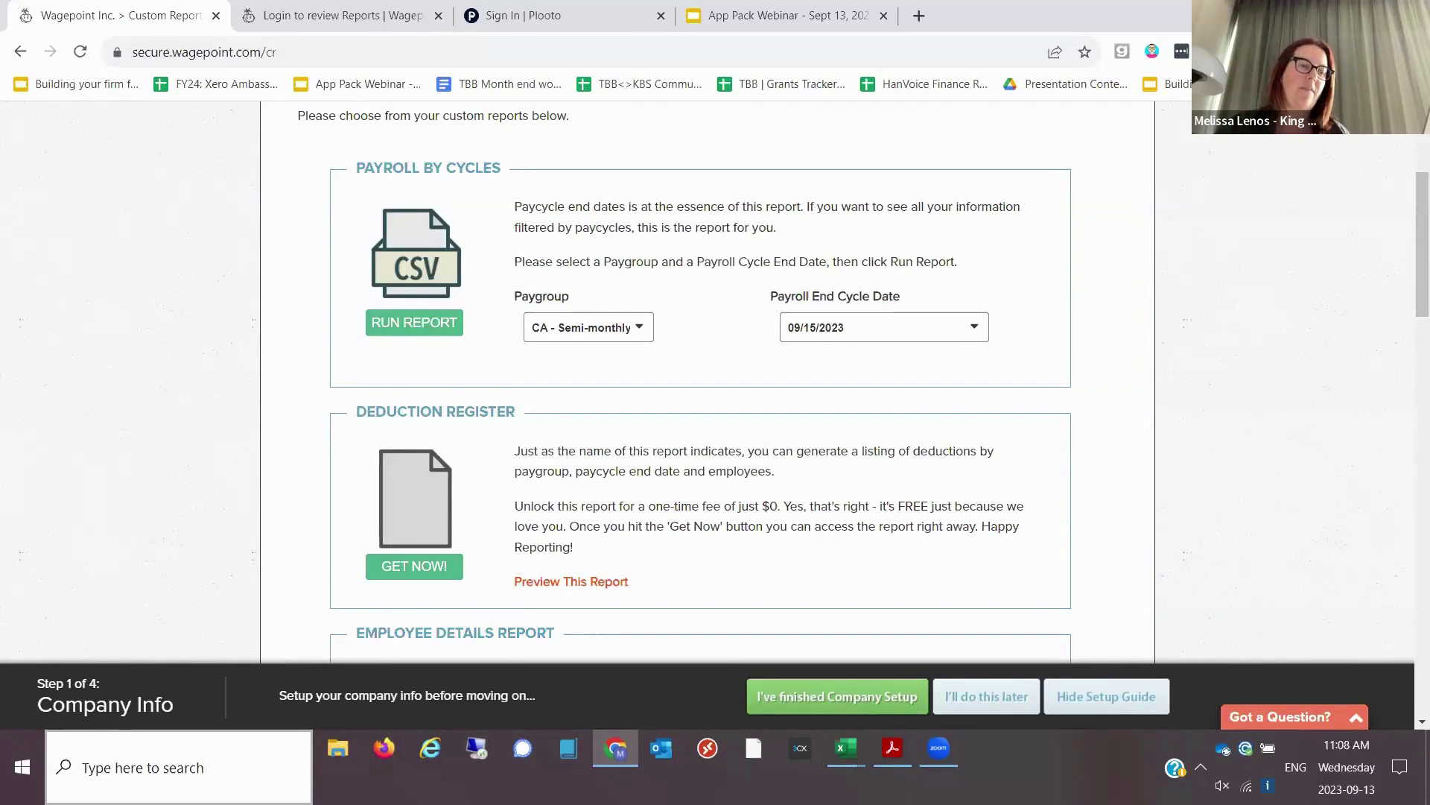
# - Switch to Excel and review the test company payroll export and the RRSP & TFSA.csv workbook, ending on the payroll export
pyautogui.click(846, 748)
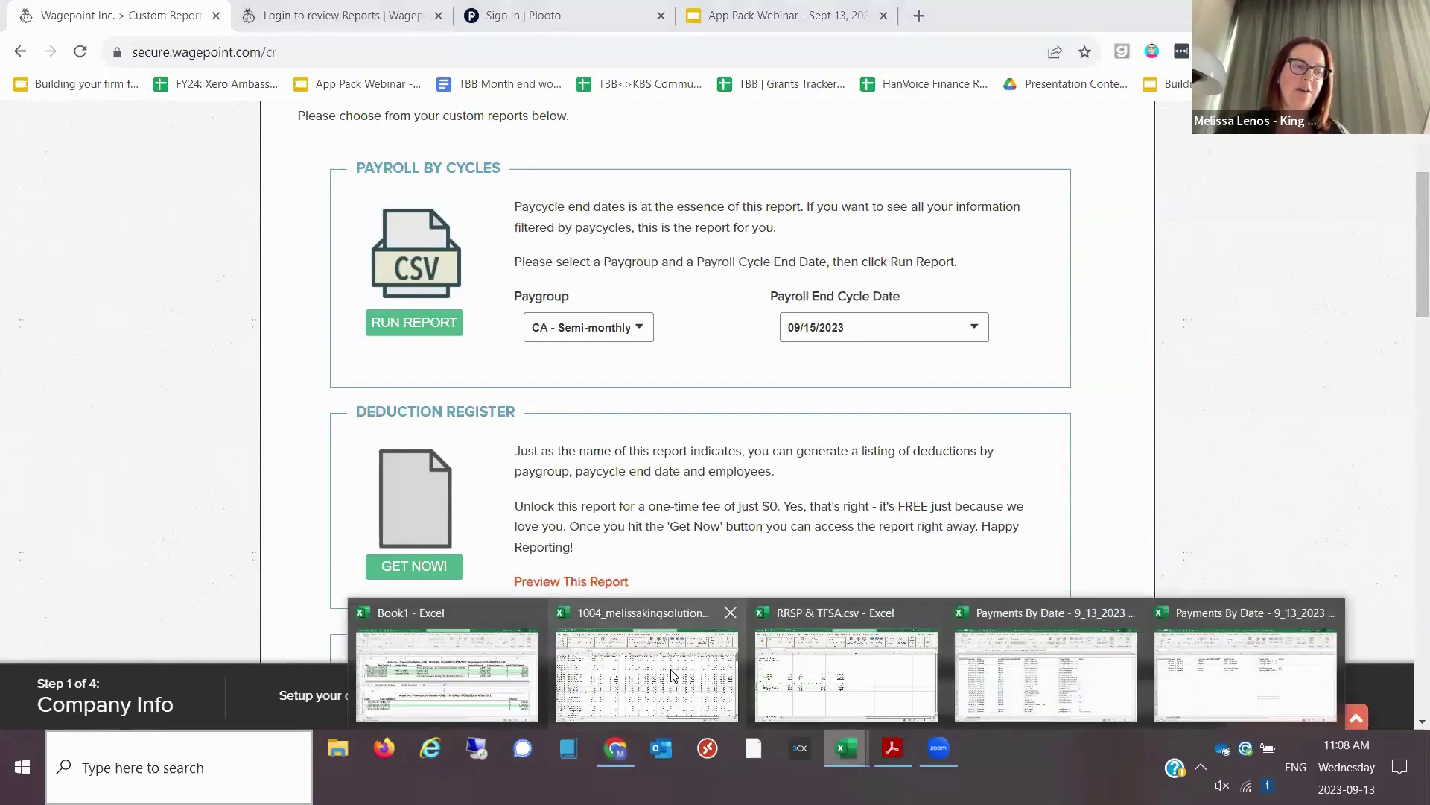
pyautogui.click(669, 670)
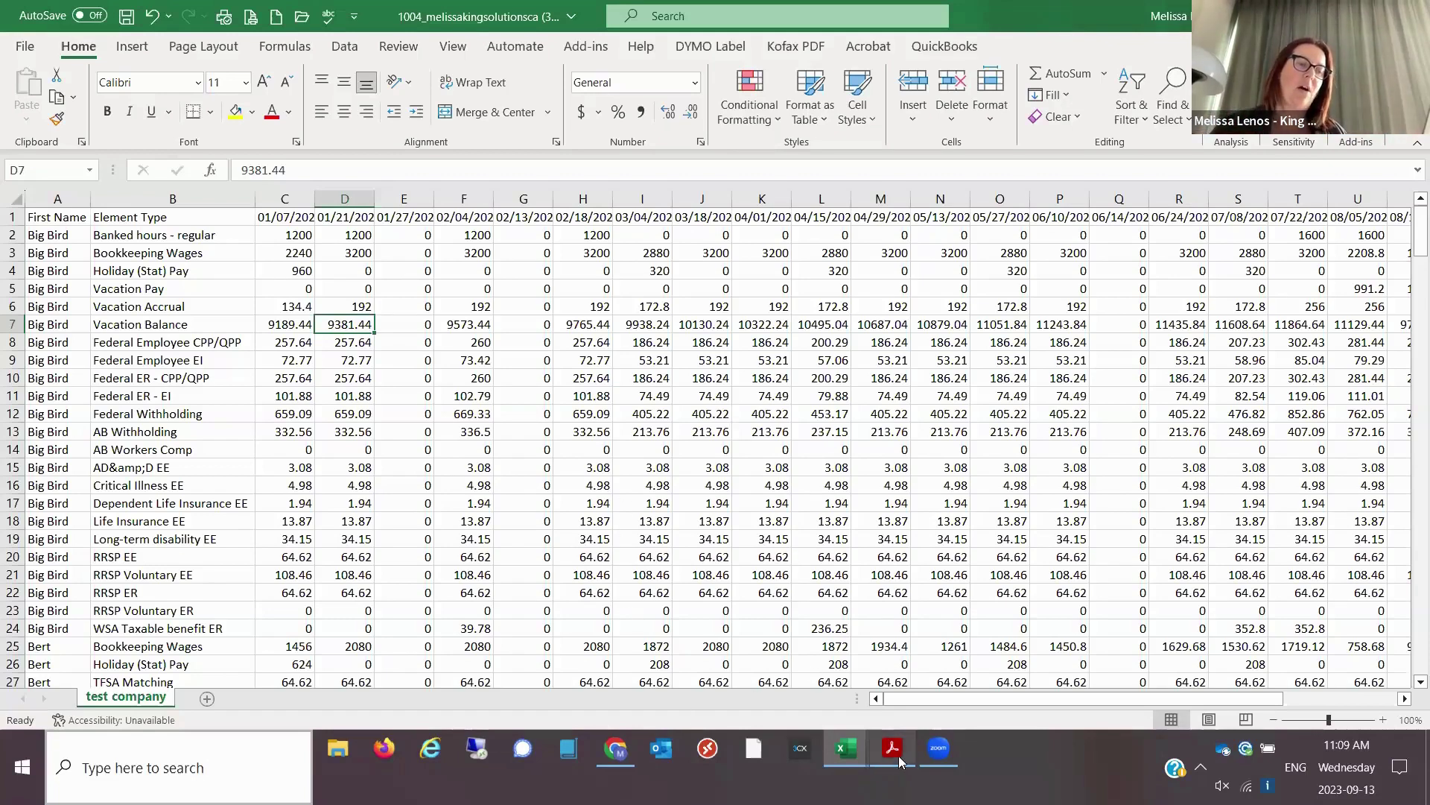
pyautogui.click(856, 751)
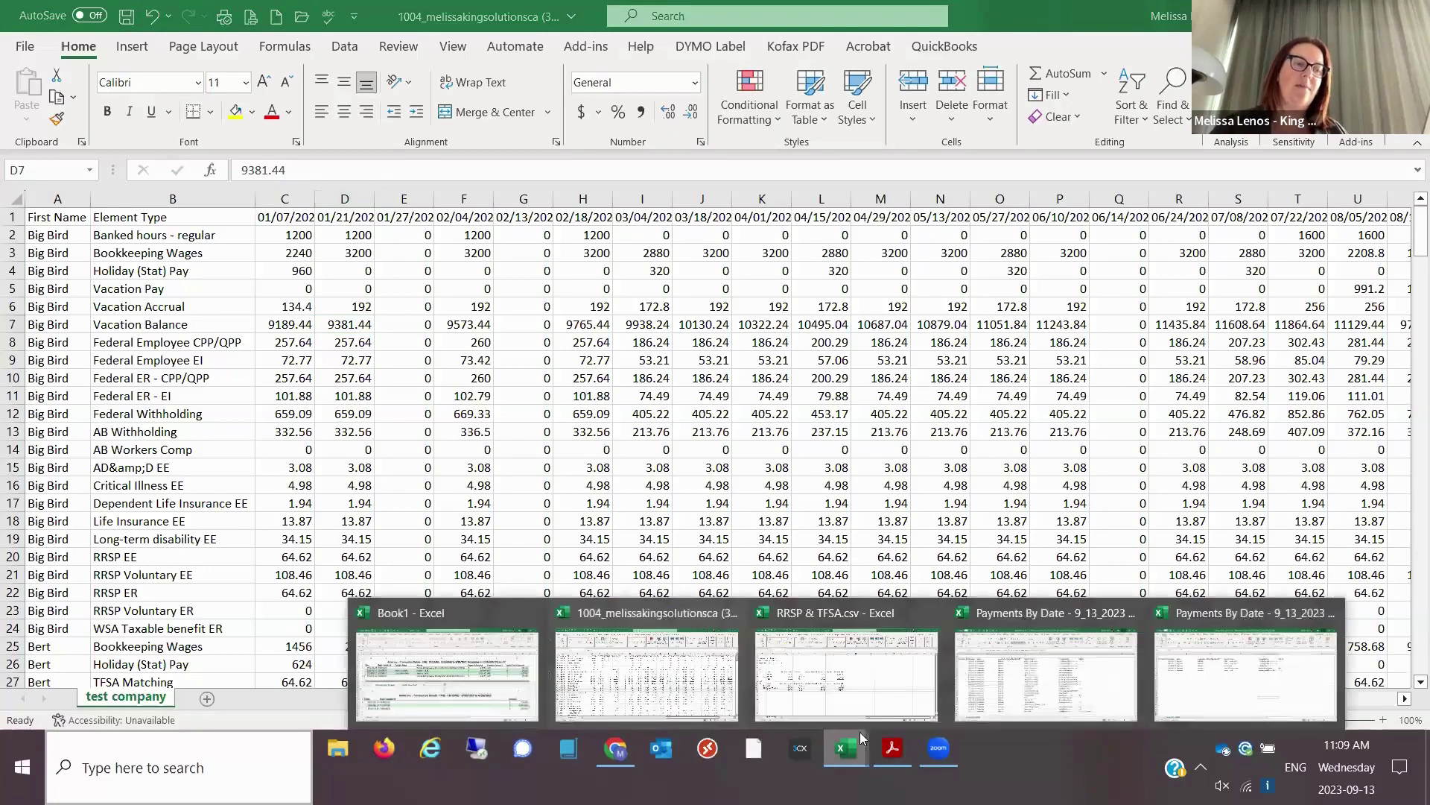
pyautogui.click(892, 682)
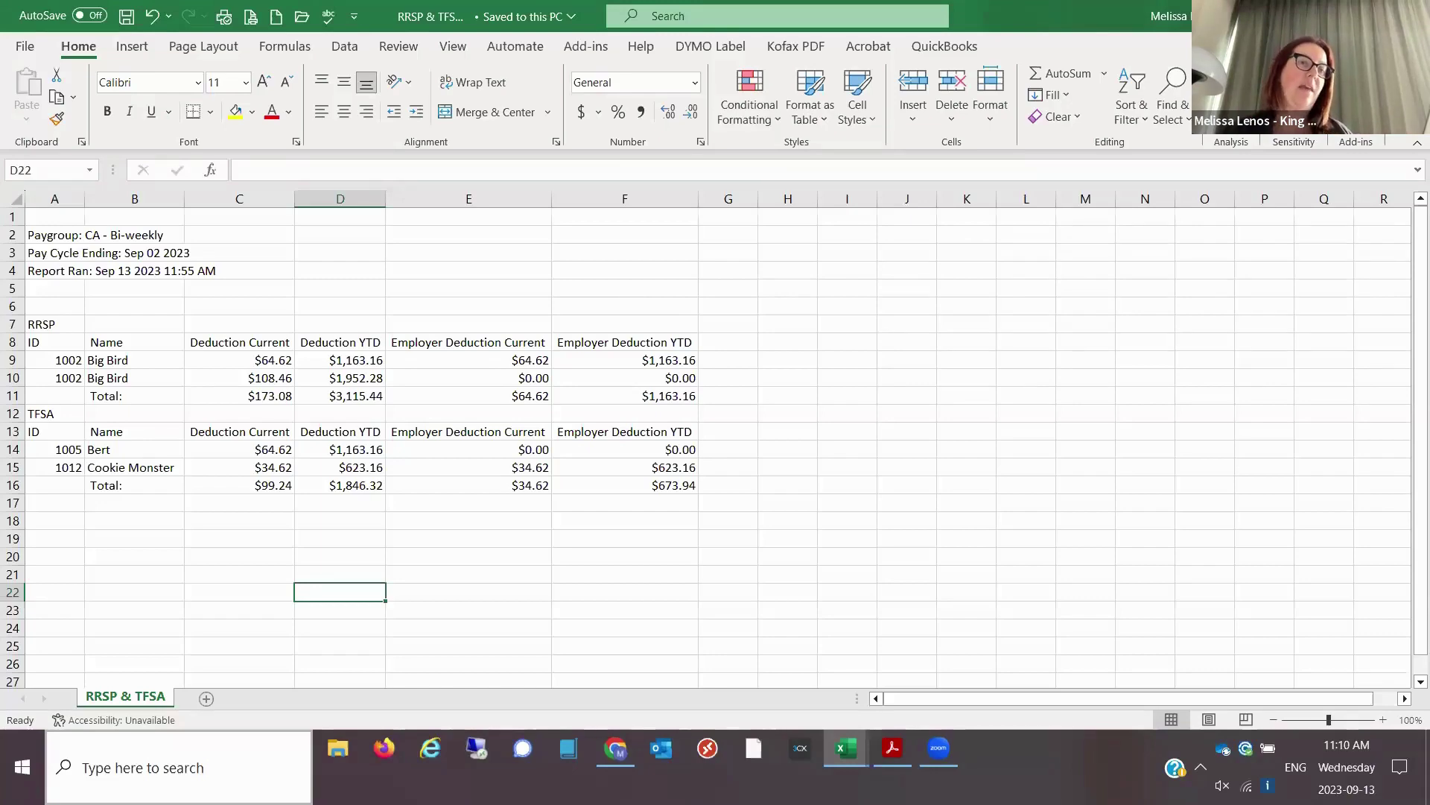
pyautogui.press('super+Down')
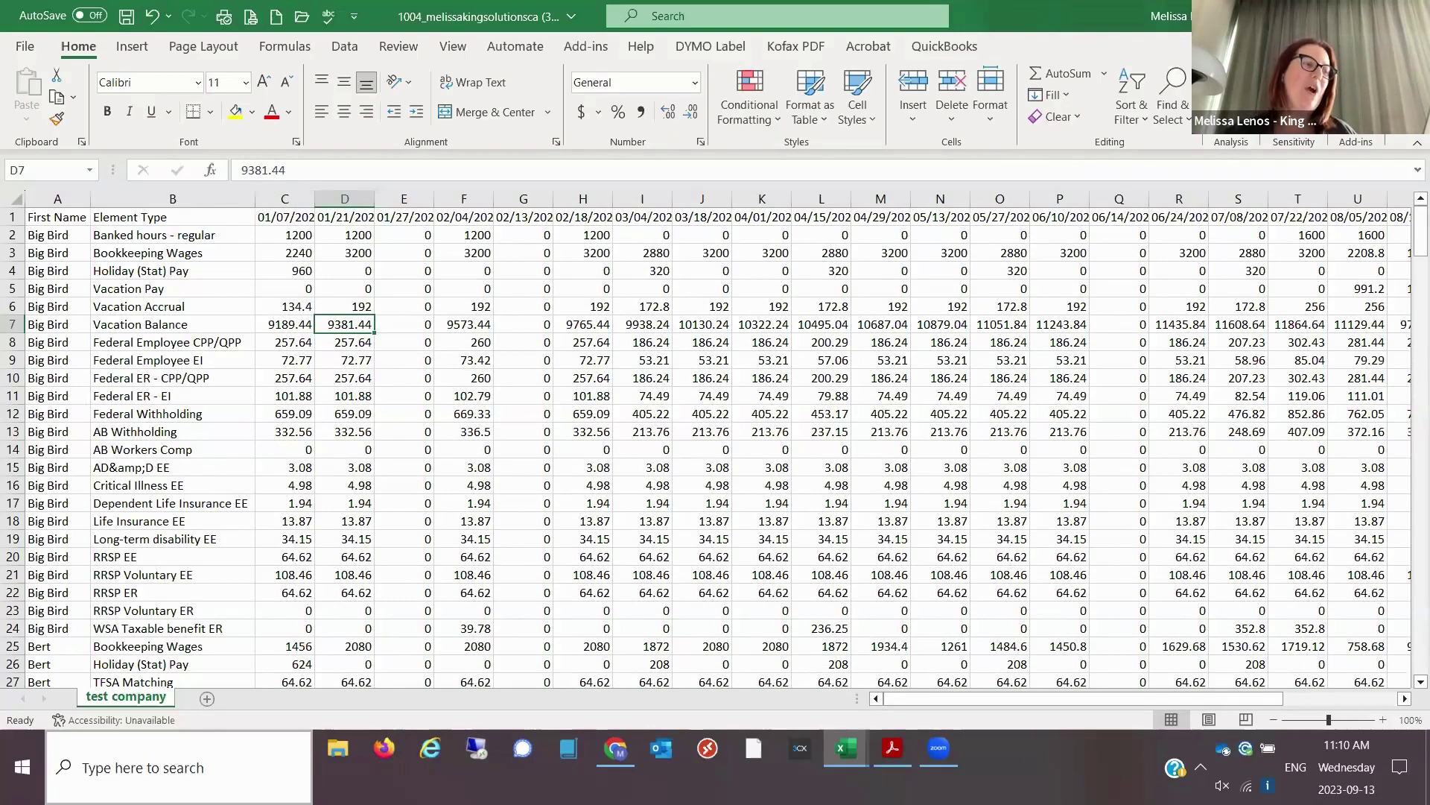
# - Turn on filtering for the header row of the test company sheet, starting from the First Name cell
pyautogui.click(77, 216)
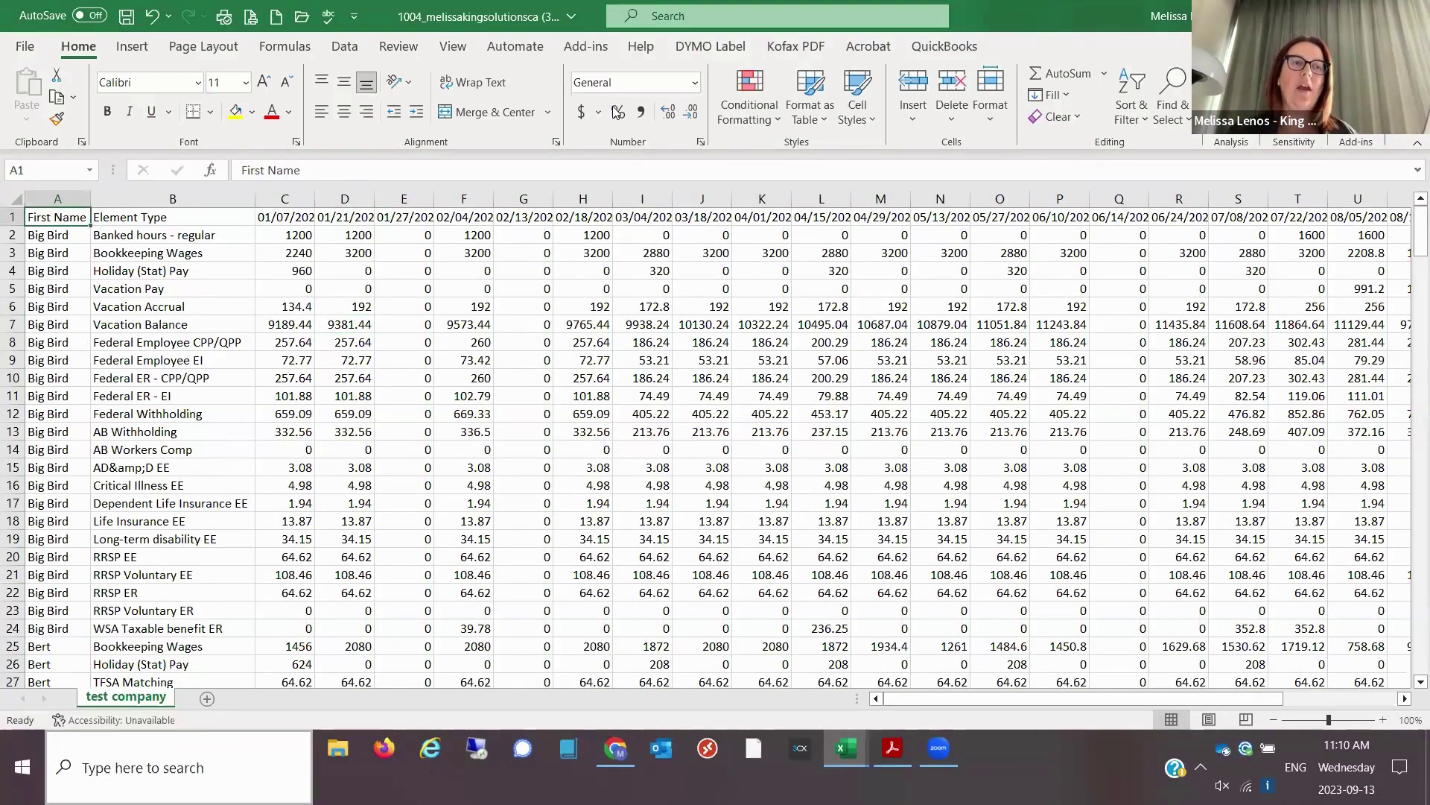
pyautogui.click(1133, 128)
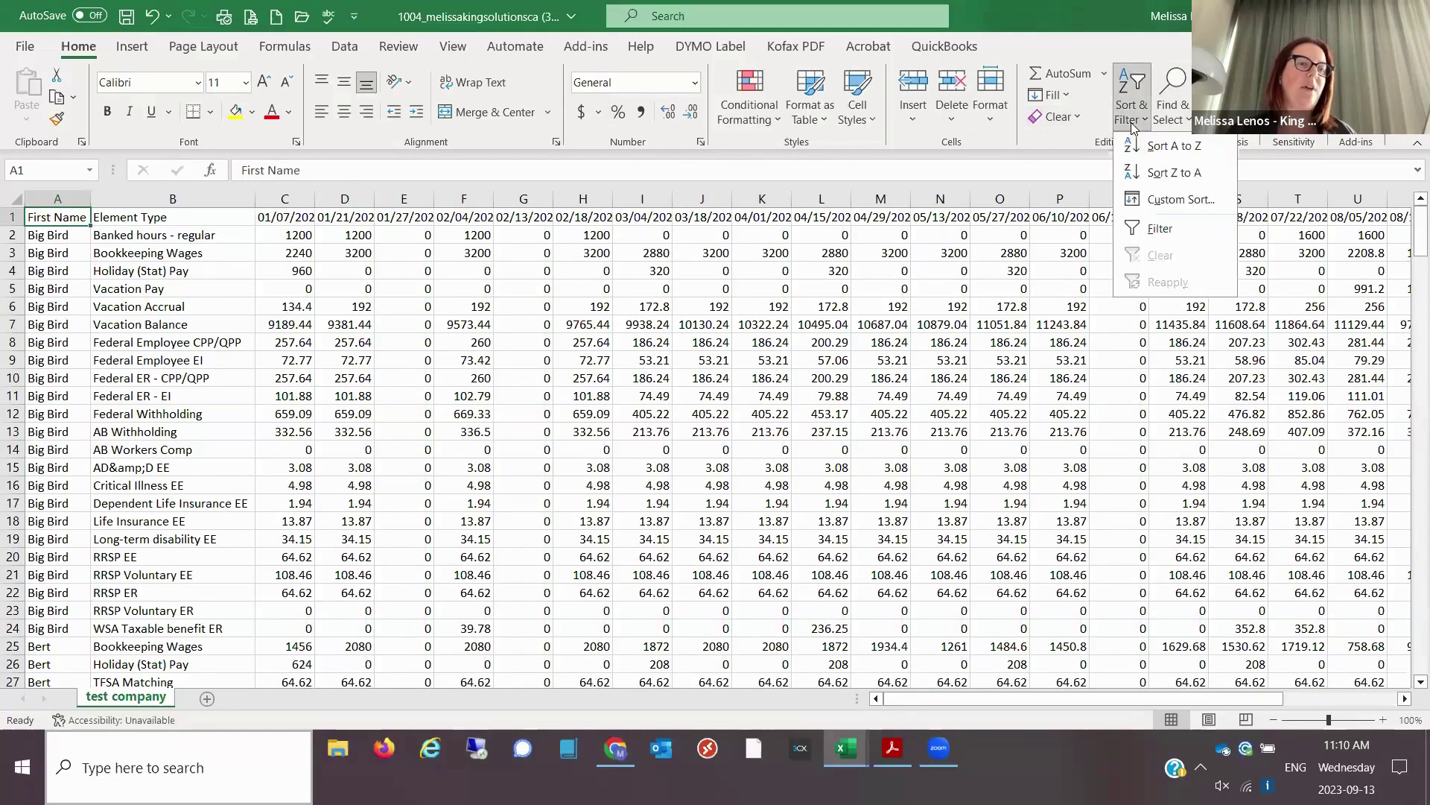
pyautogui.click(1148, 225)
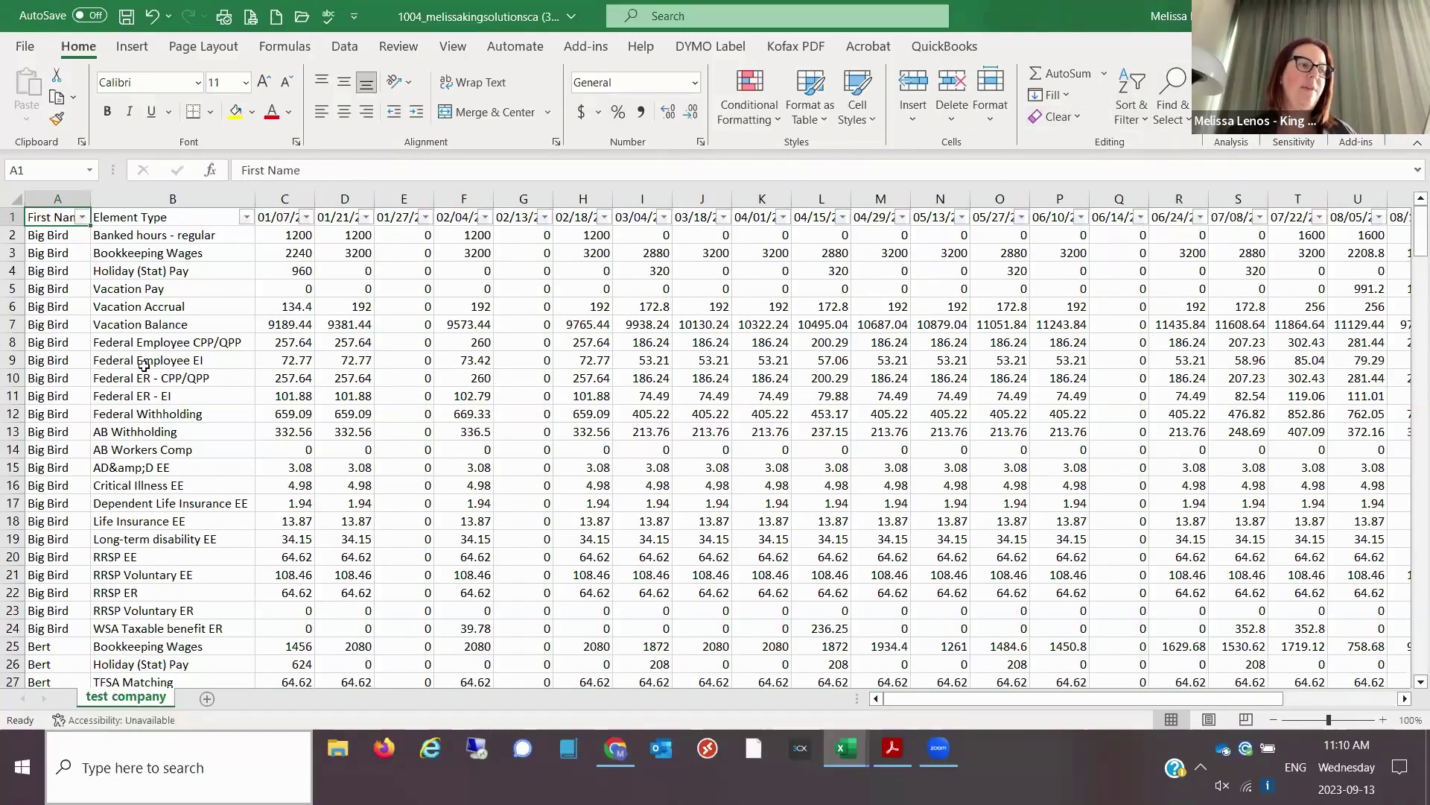
# - Filter the Element Type column by searching for "vac" and keeping only Vacation Balance
pyautogui.click(245, 218)
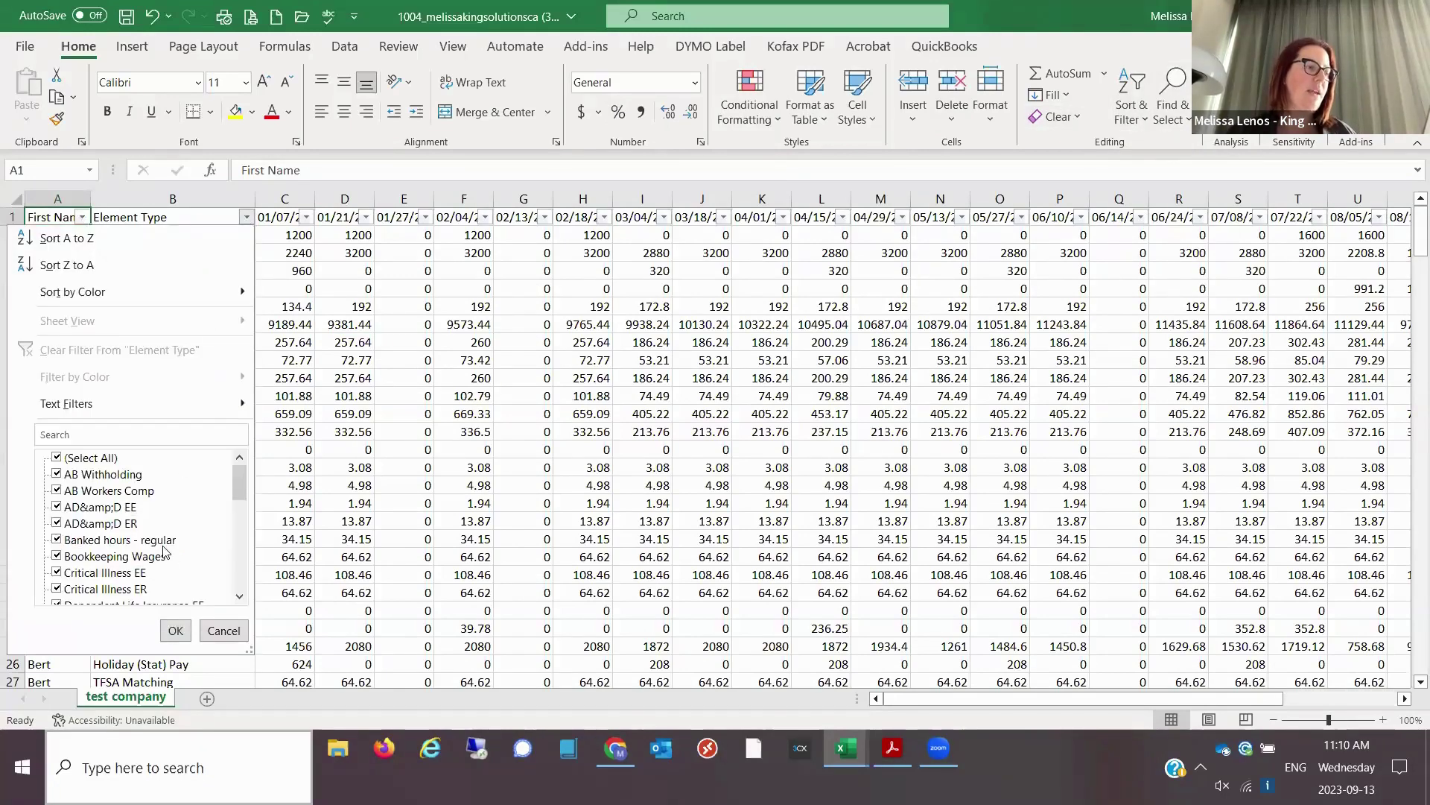
pyautogui.click(136, 431)
pyautogui.write('vaction')
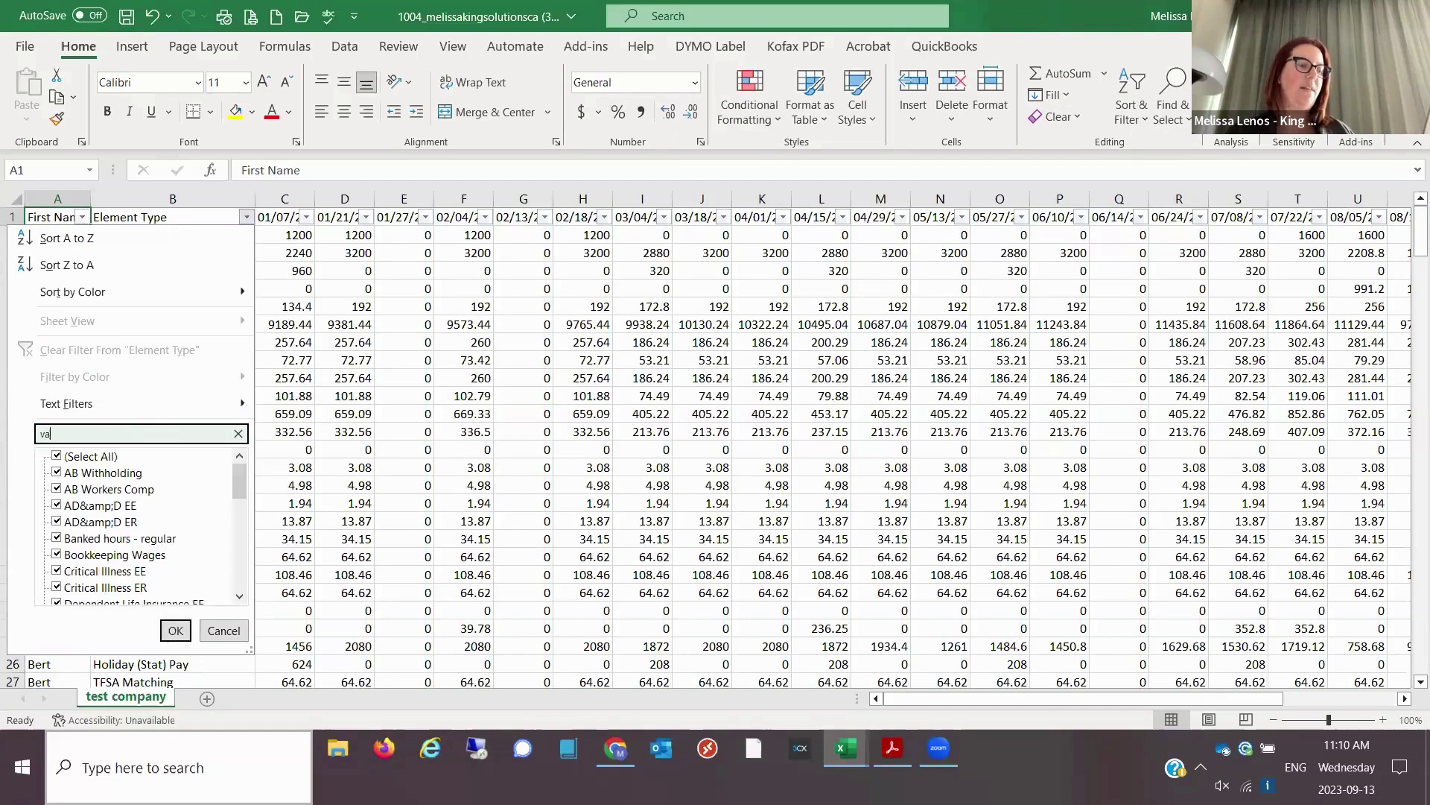
pyautogui.press('BackSpace')
pyautogui.press('BackSpace')
pyautogui.press('BackSpace')
pyautogui.press('BackSpace')
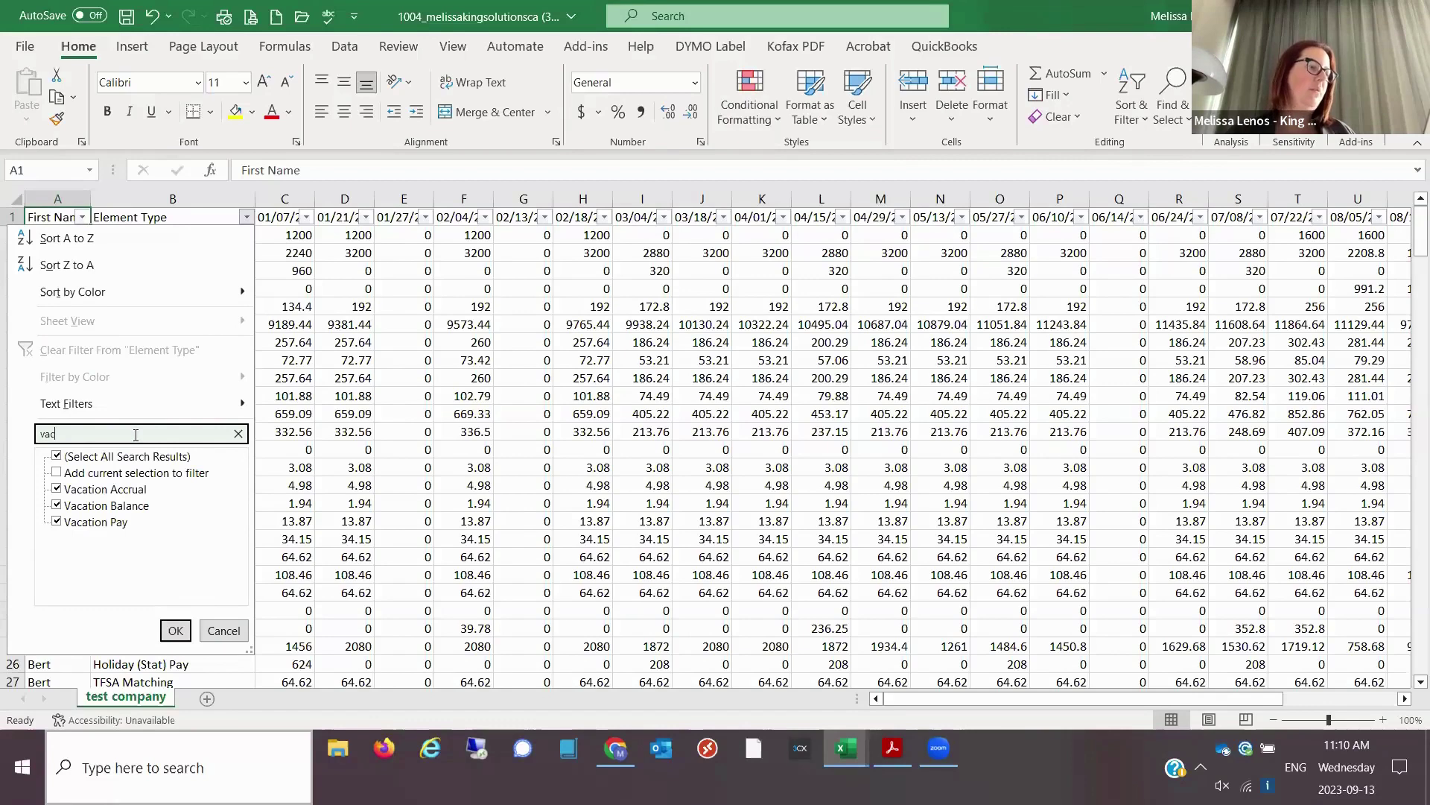
pyautogui.click(57, 489)
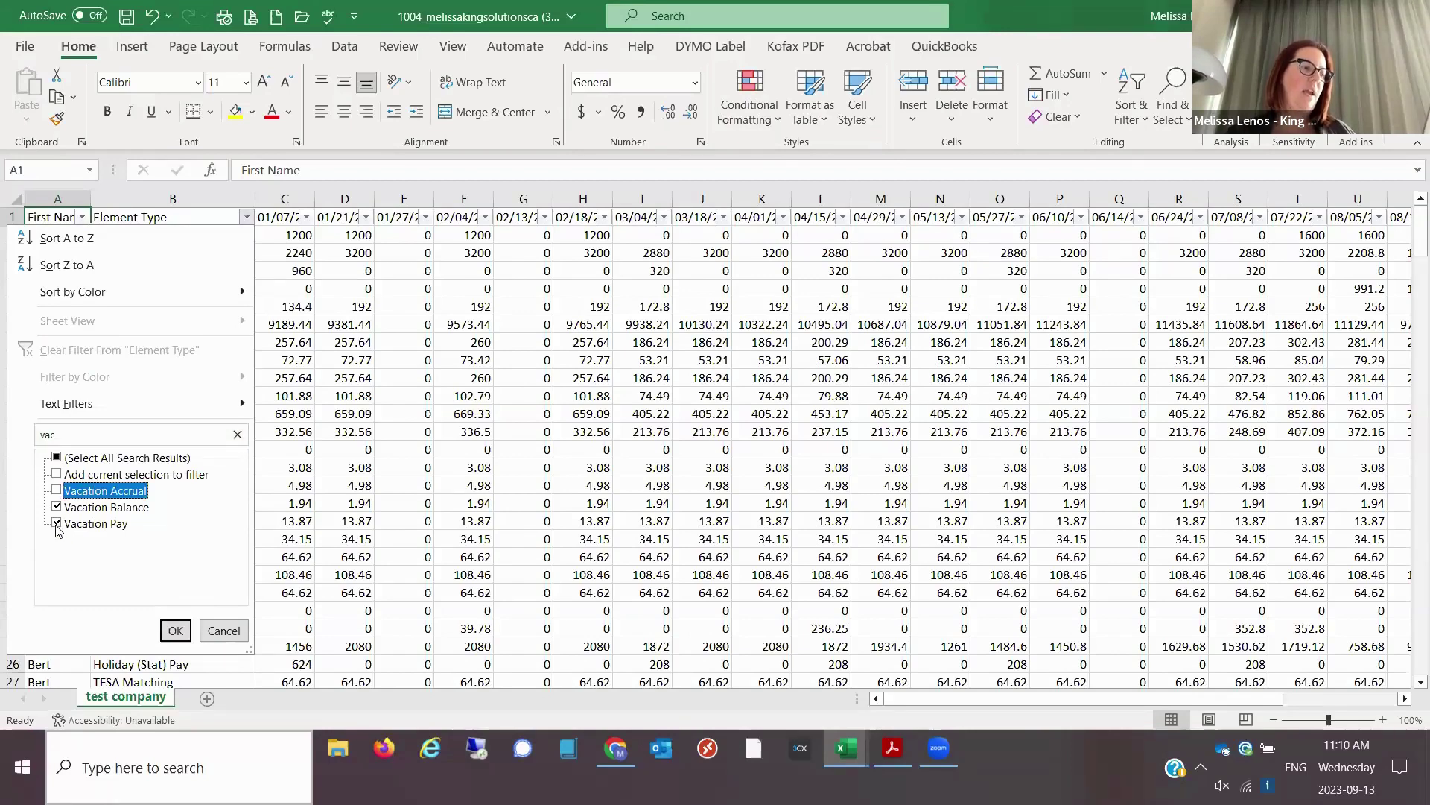
pyautogui.click(56, 523)
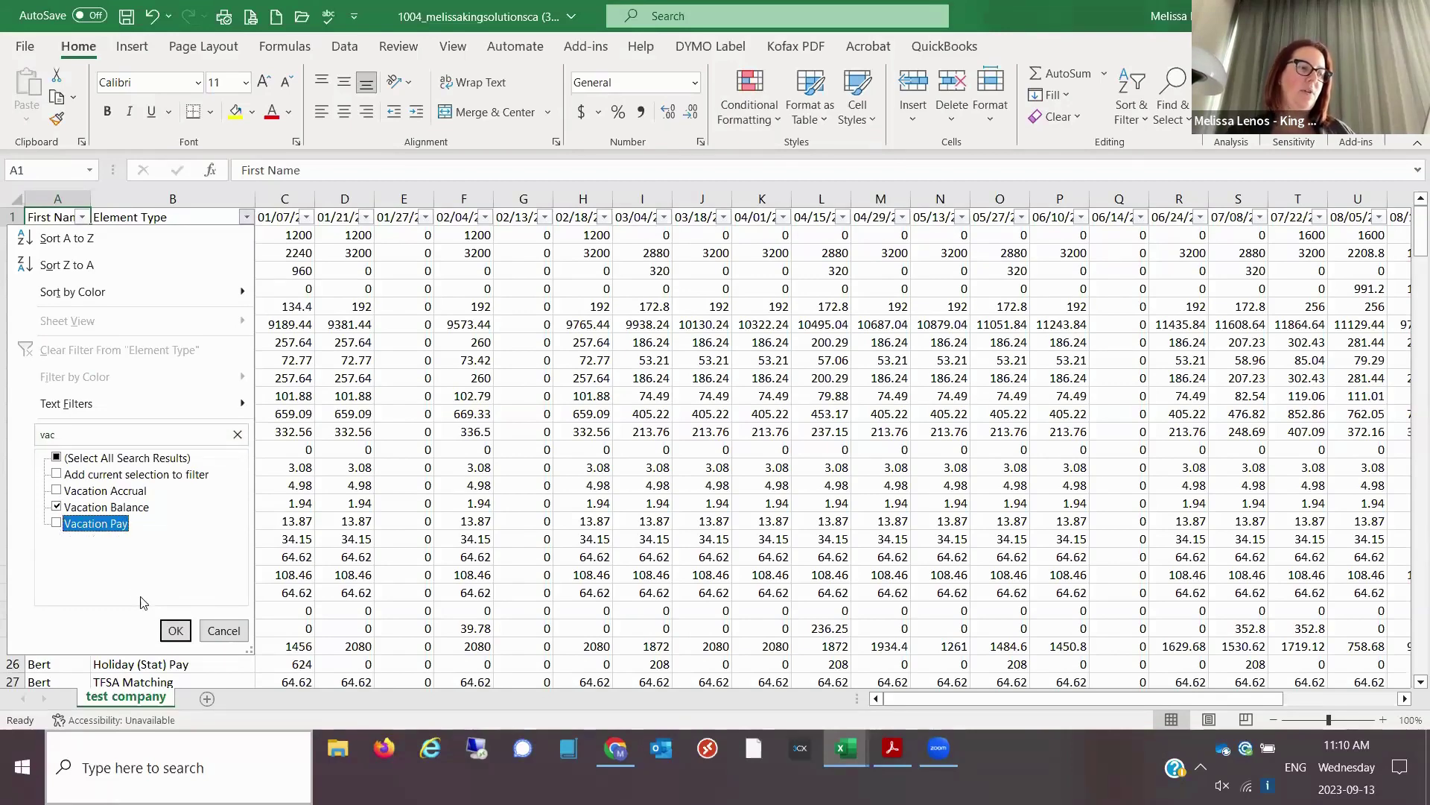
pyautogui.click(175, 631)
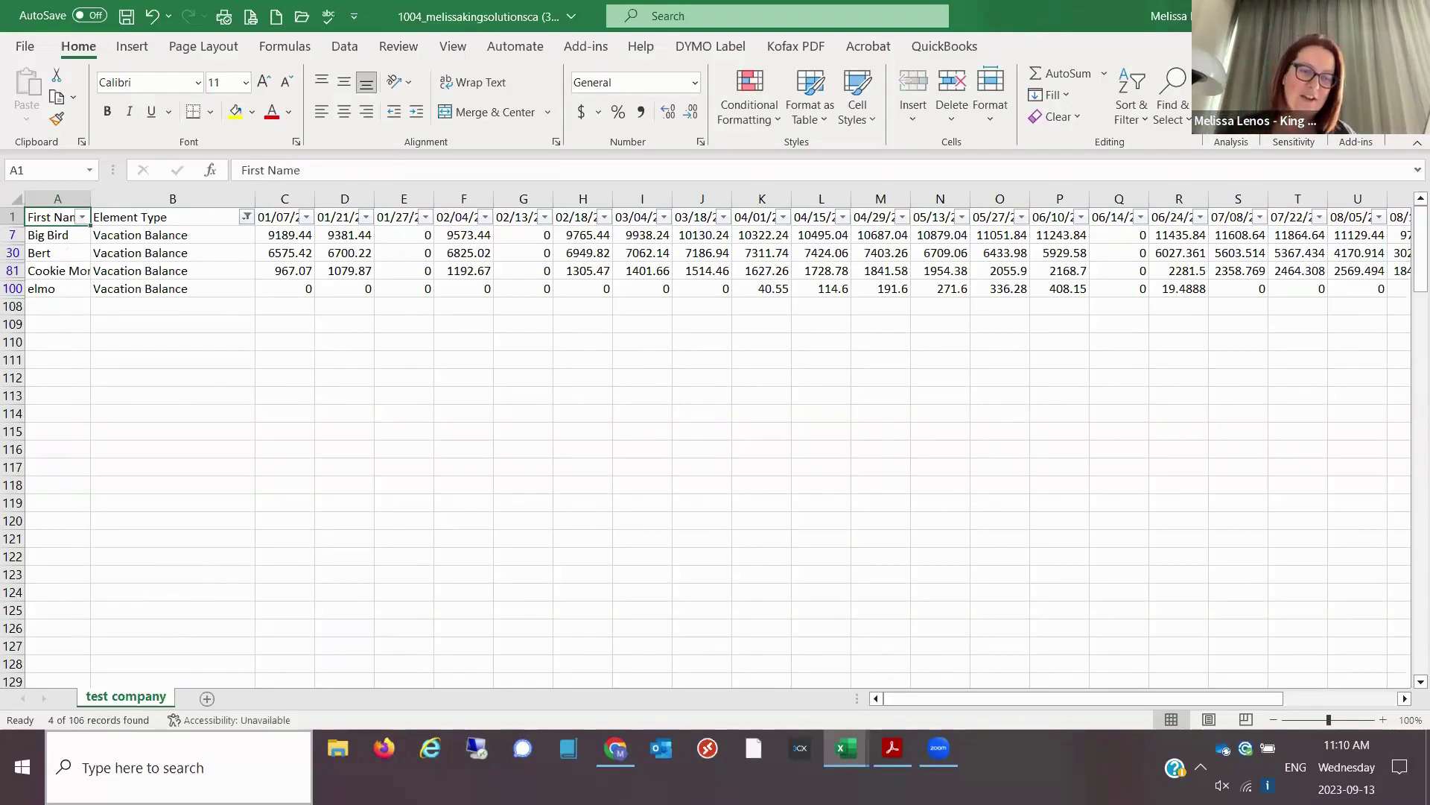
# - Apply comma number formatting to the four filtered vacation balances in the 09/02 column
pyautogui.moveTo(1197, 701); pyautogui.dragTo(1337, 715)
pyautogui.moveTo(1092, 235); pyautogui.dragTo(1095, 292)
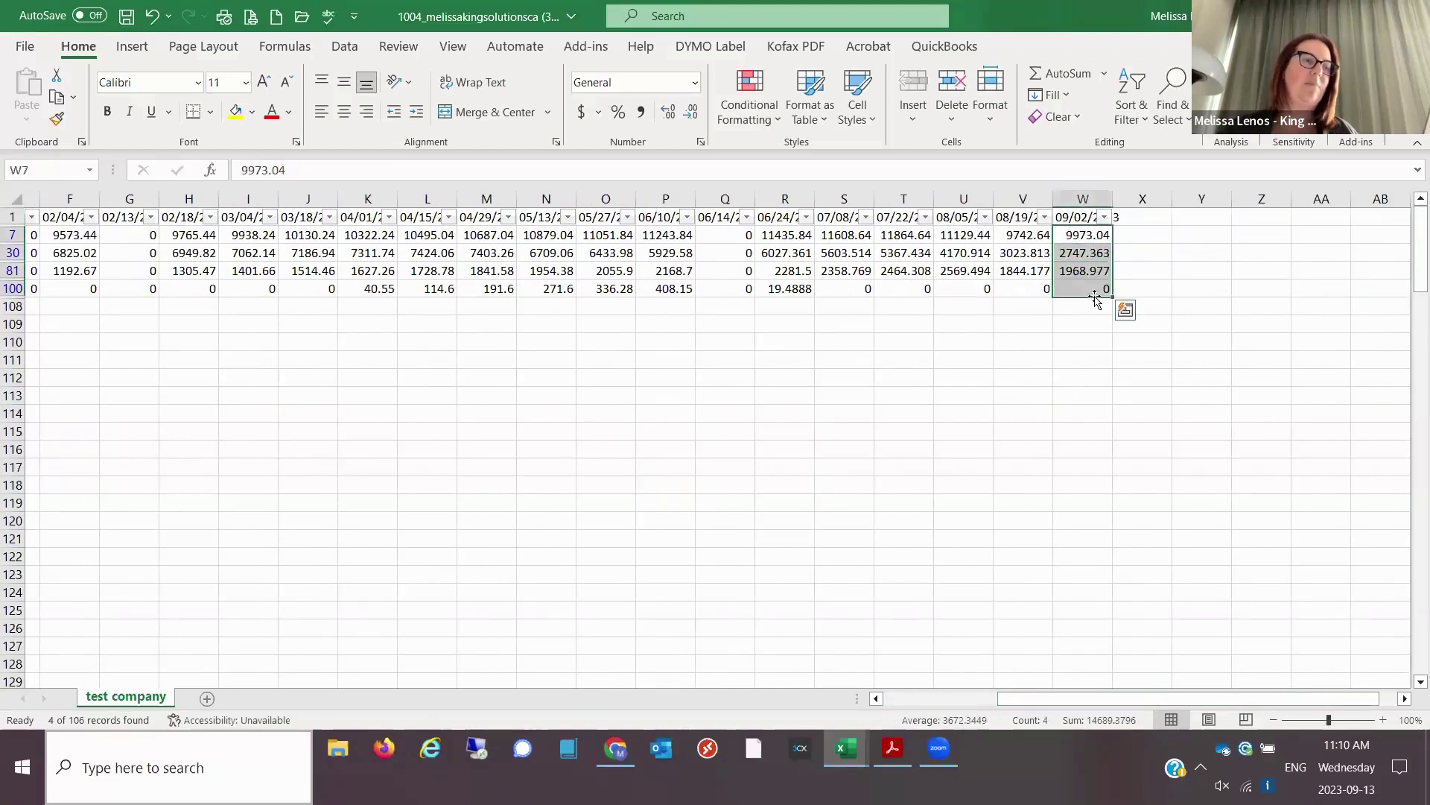
pyautogui.click(641, 112)
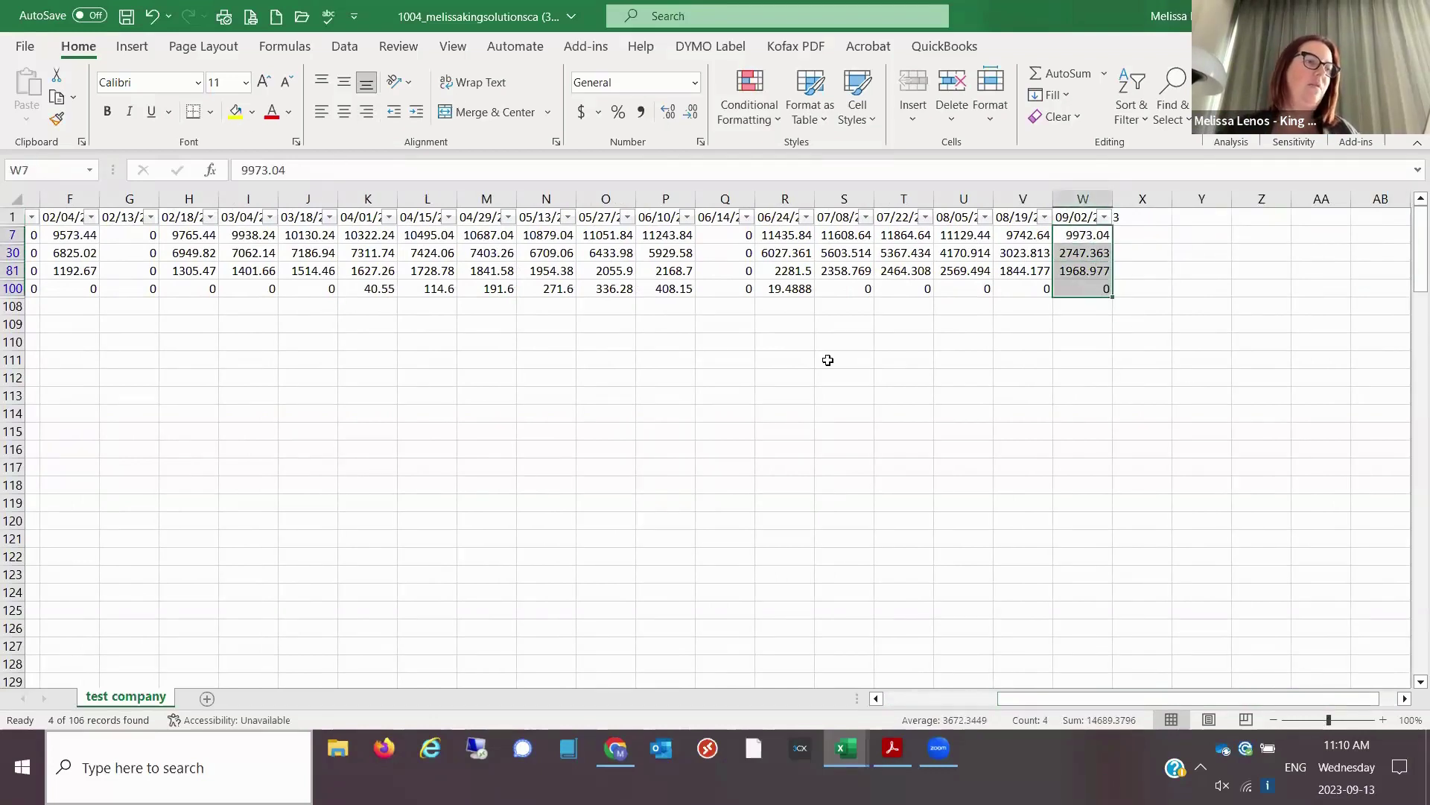
pyautogui.click(1039, 493)
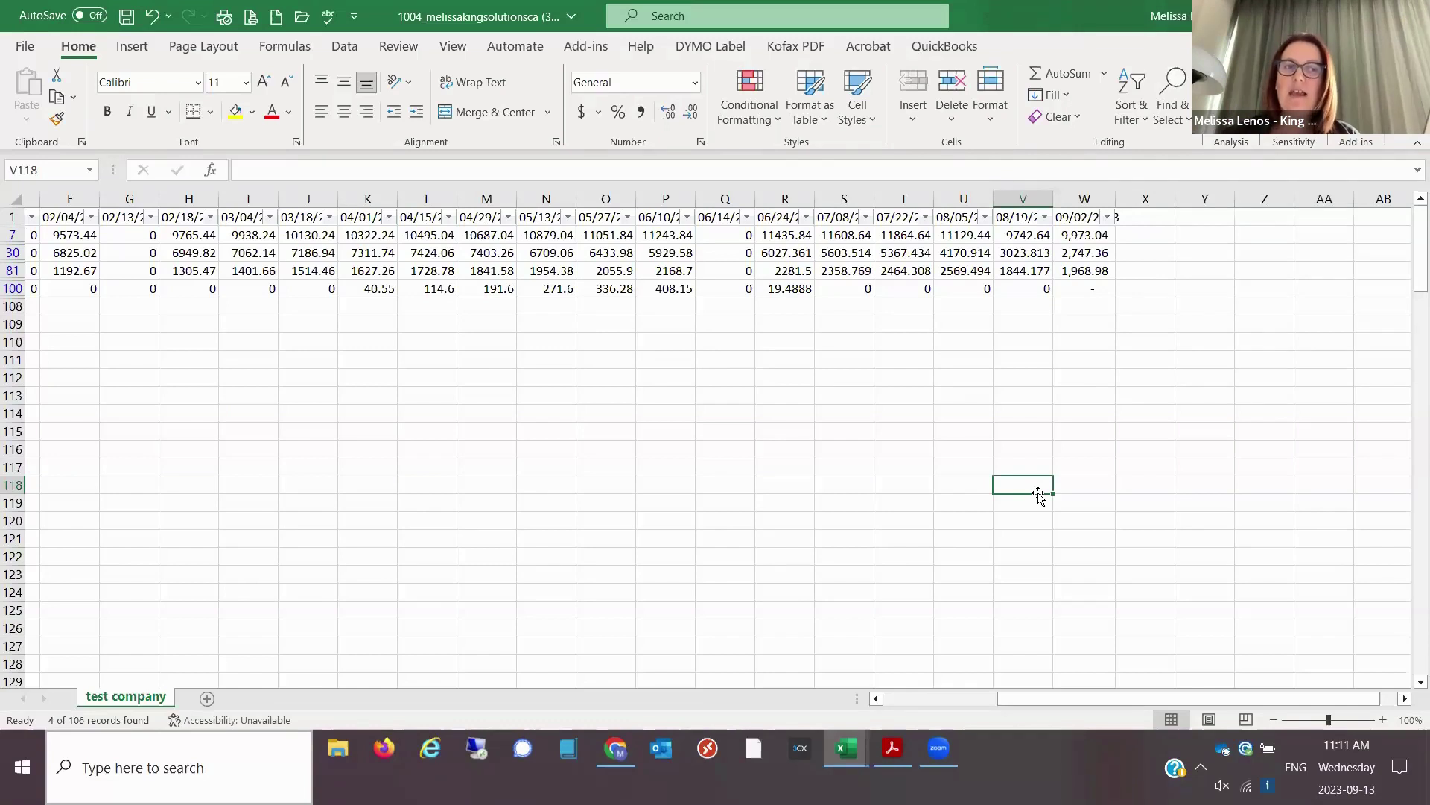
# - Check the total of the 09/02 vacation balances and highlight those four cells in yellow
pyautogui.moveTo(1084, 235); pyautogui.dragTo(1080, 301)
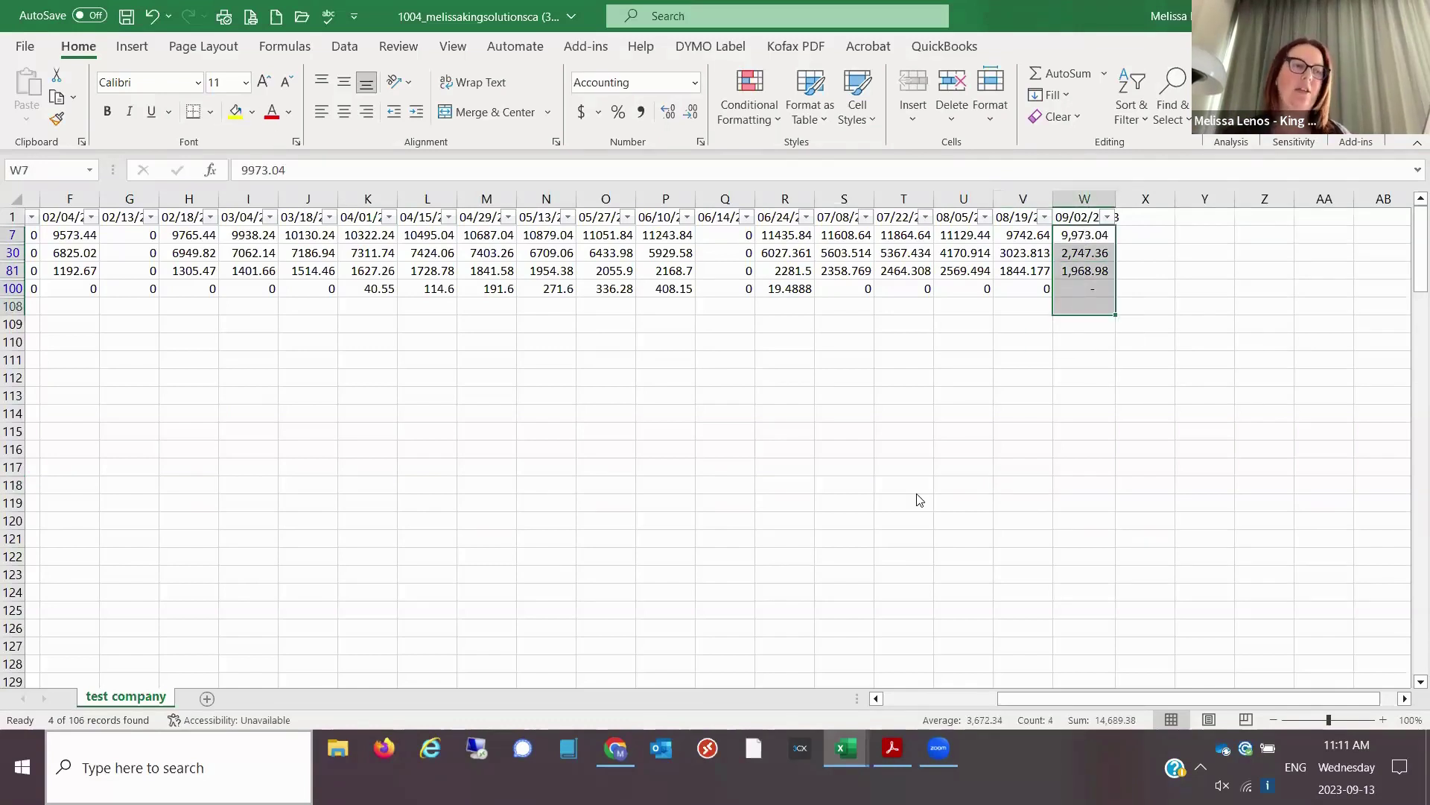
pyautogui.click(1069, 389)
pyautogui.moveTo(1084, 235); pyautogui.dragTo(1084, 306)
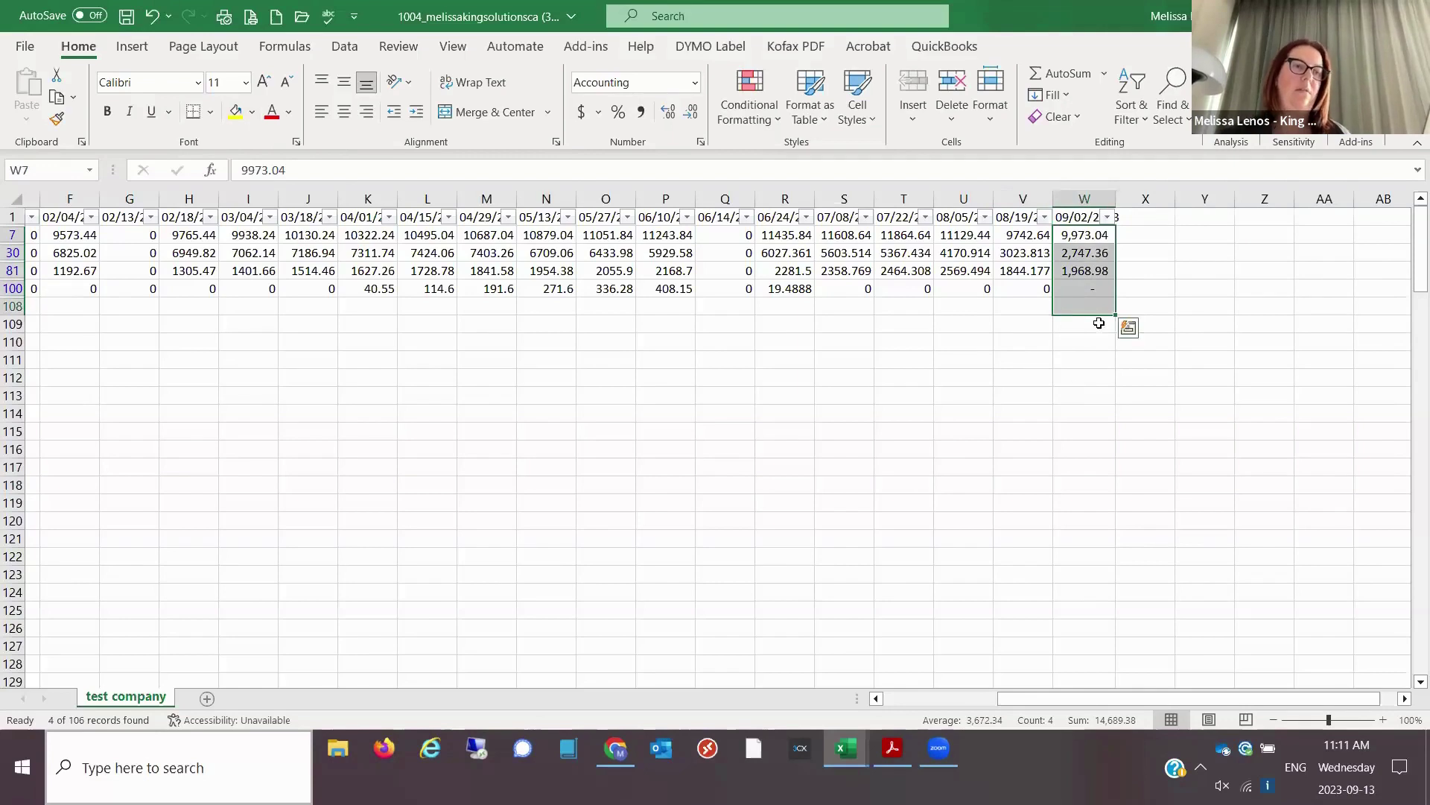
pyautogui.click(1071, 430)
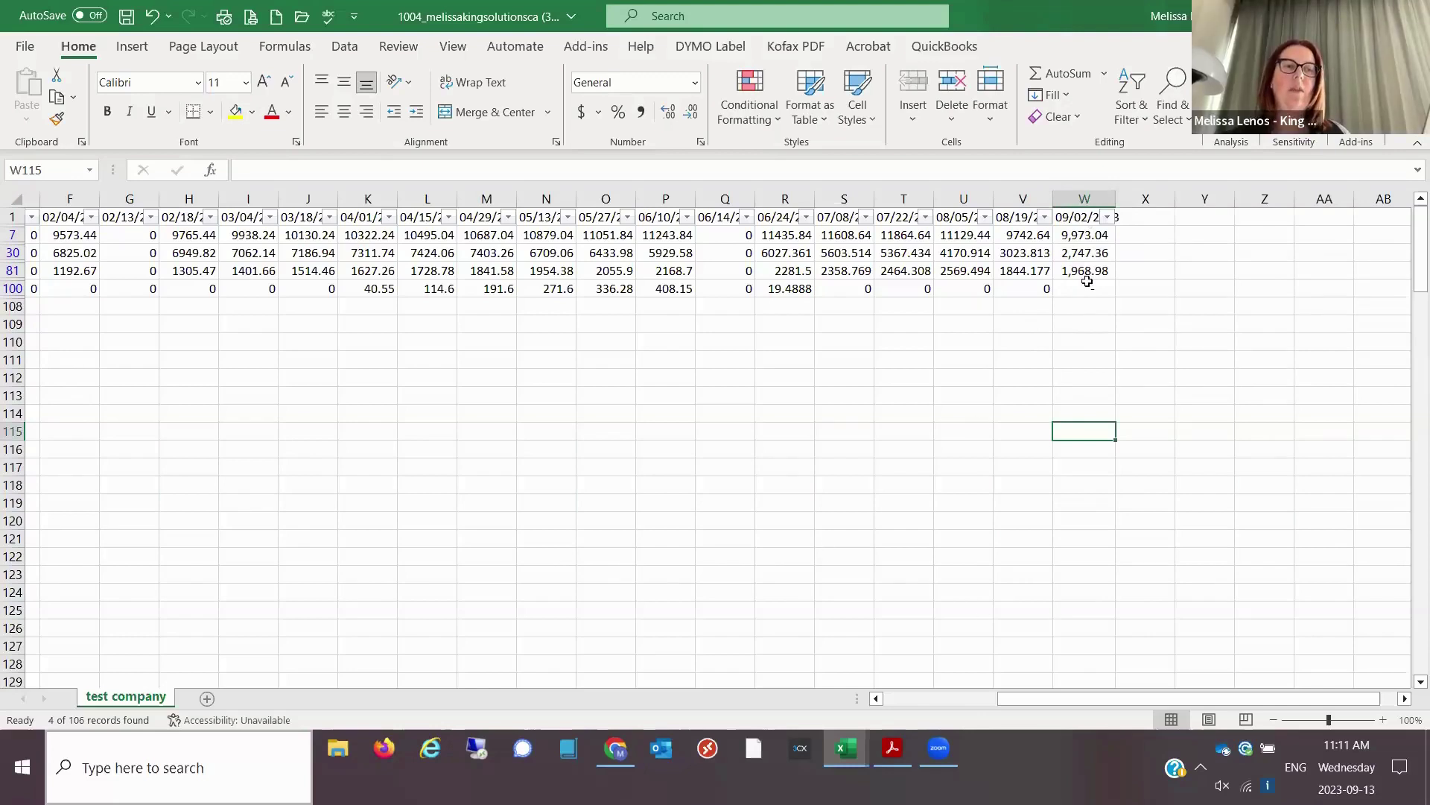
pyautogui.moveTo(1085, 235); pyautogui.dragTo(1085, 289)
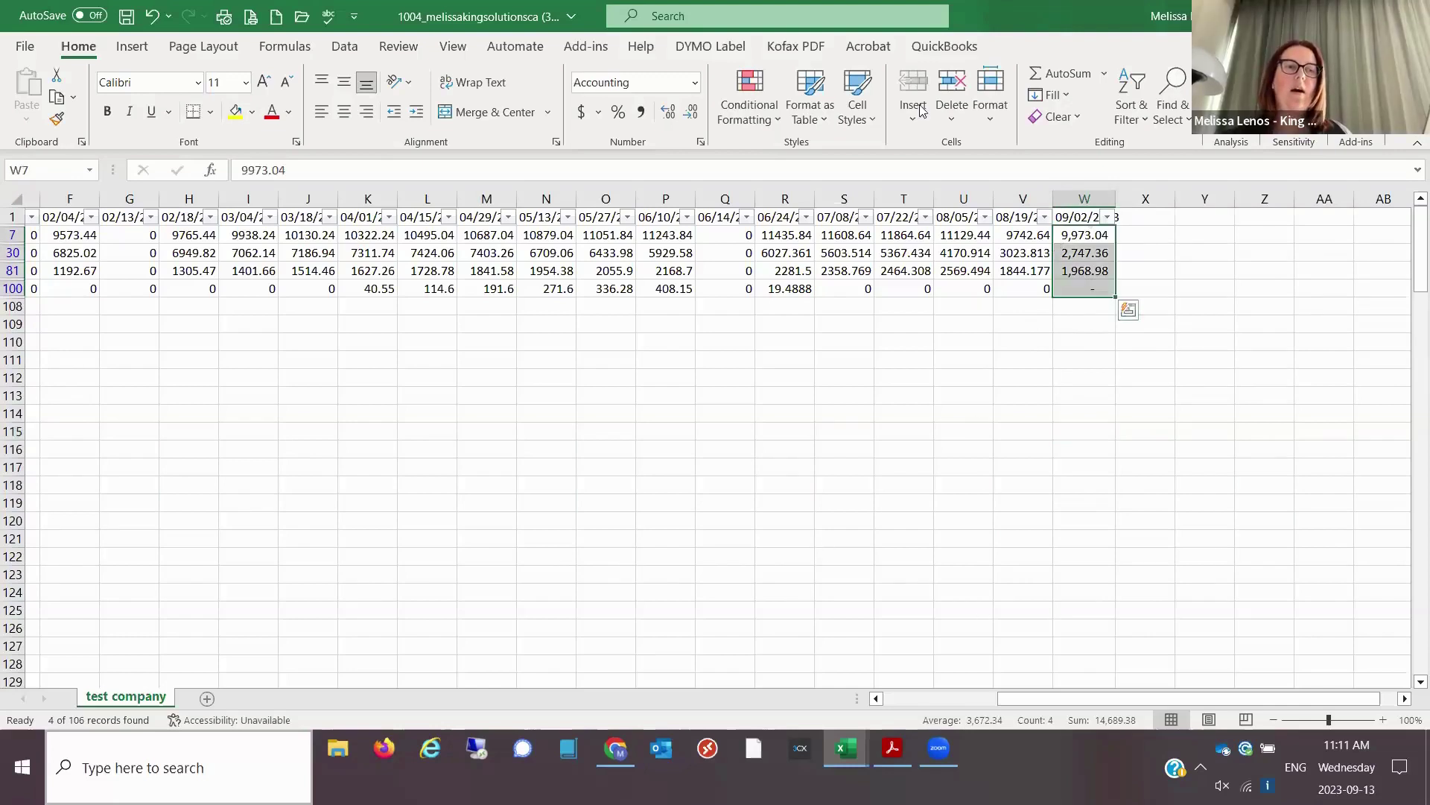
pyautogui.click(235, 112)
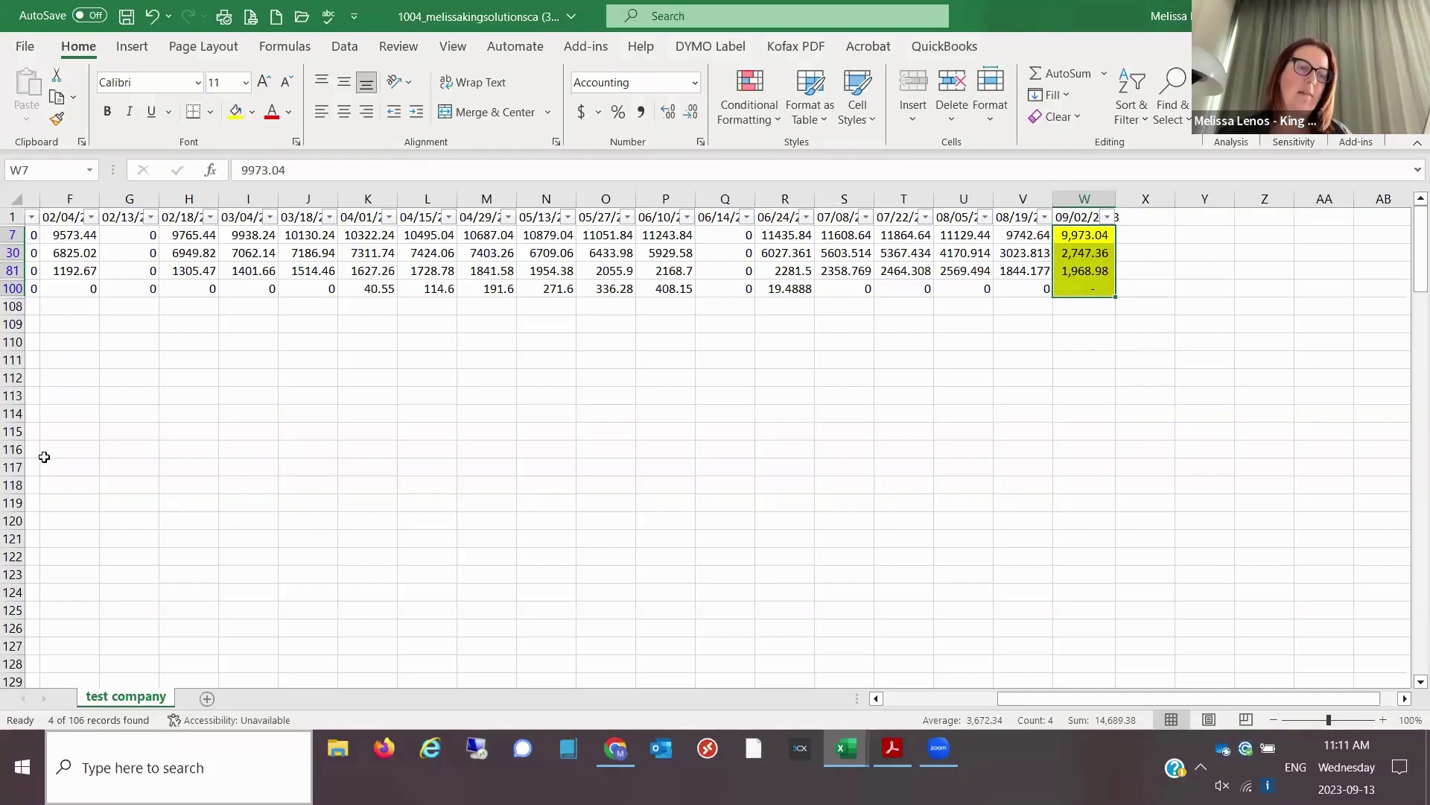
# - Change the Element Type filter to show only RRSP EE, RRSP ER, RRSP Voluntary EE, RRSP Voluntary ER, TFSA EE, TFSA ER and TFSA Matching
pyautogui.moveTo(999, 696); pyautogui.dragTo(727, 703)
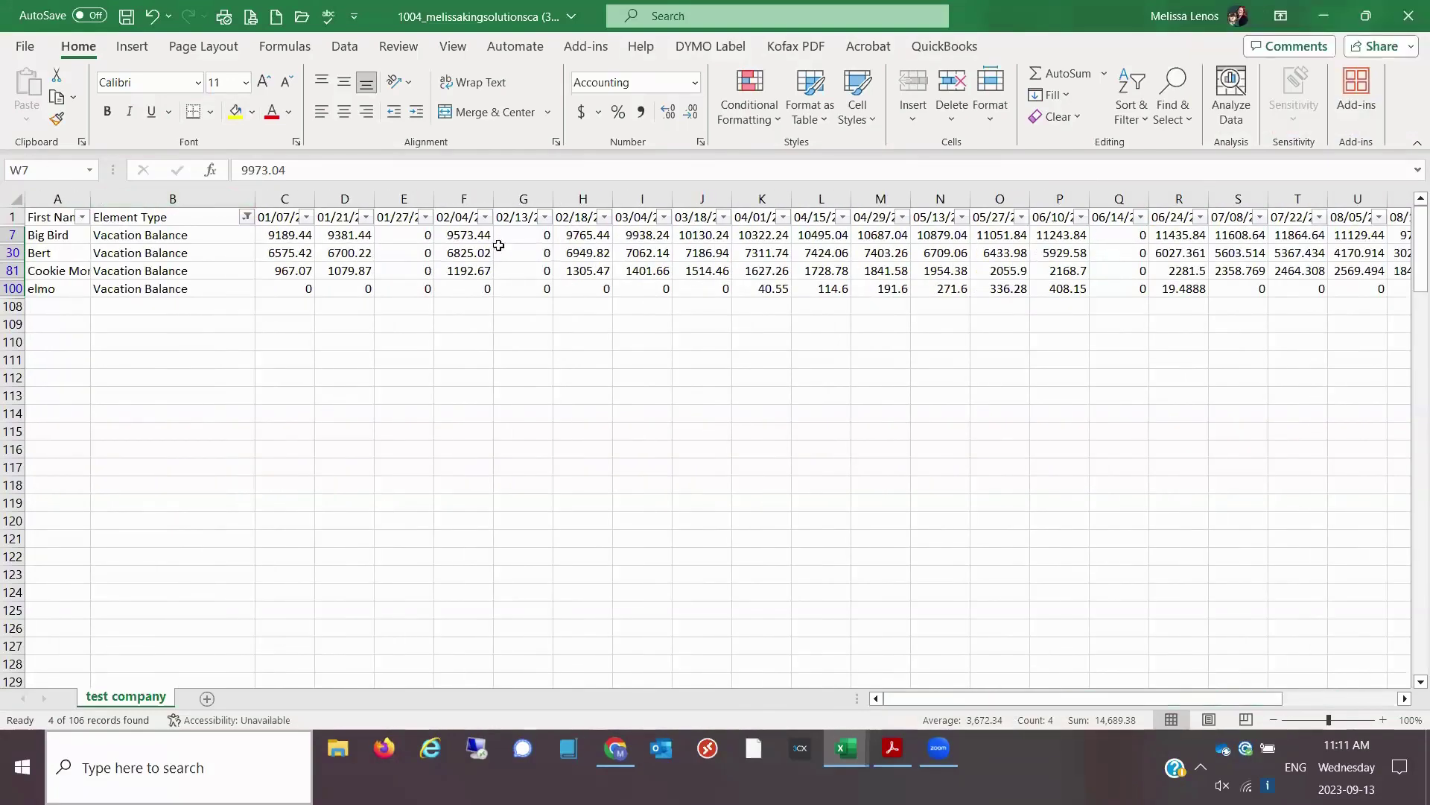
pyautogui.click(246, 216)
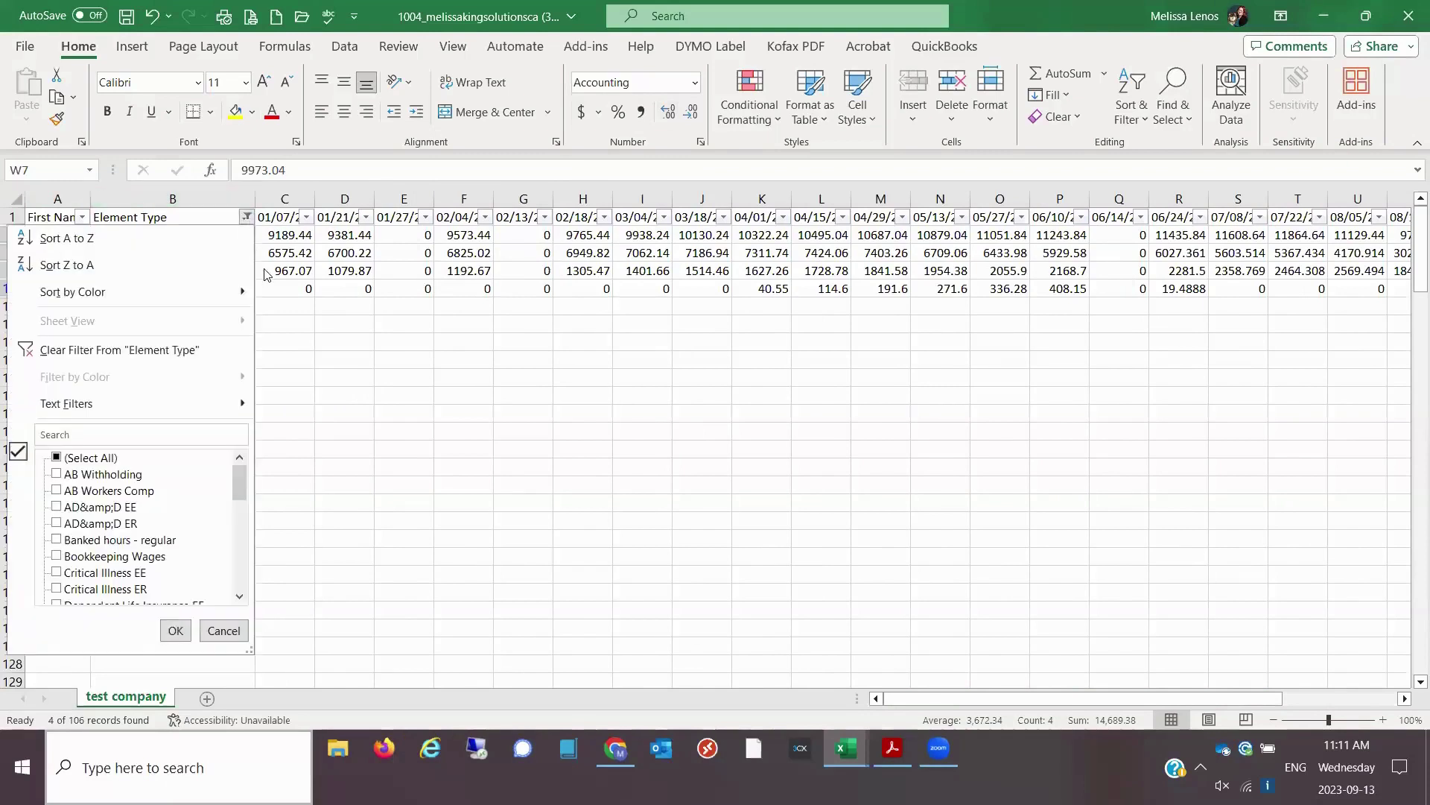
pyautogui.click(53, 458)
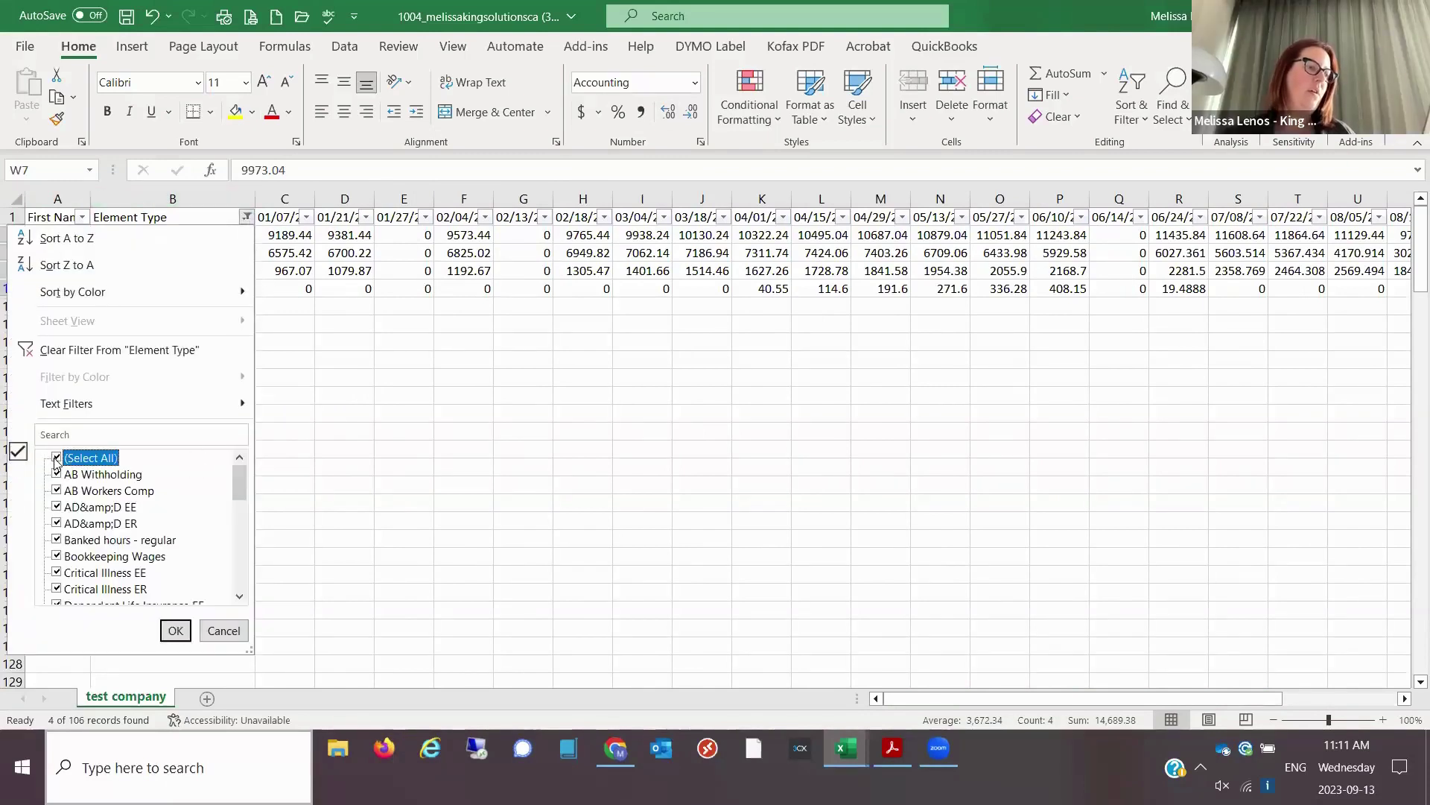
pyautogui.click(54, 457)
pyautogui.moveTo(249, 498); pyautogui.dragTo(253, 569)
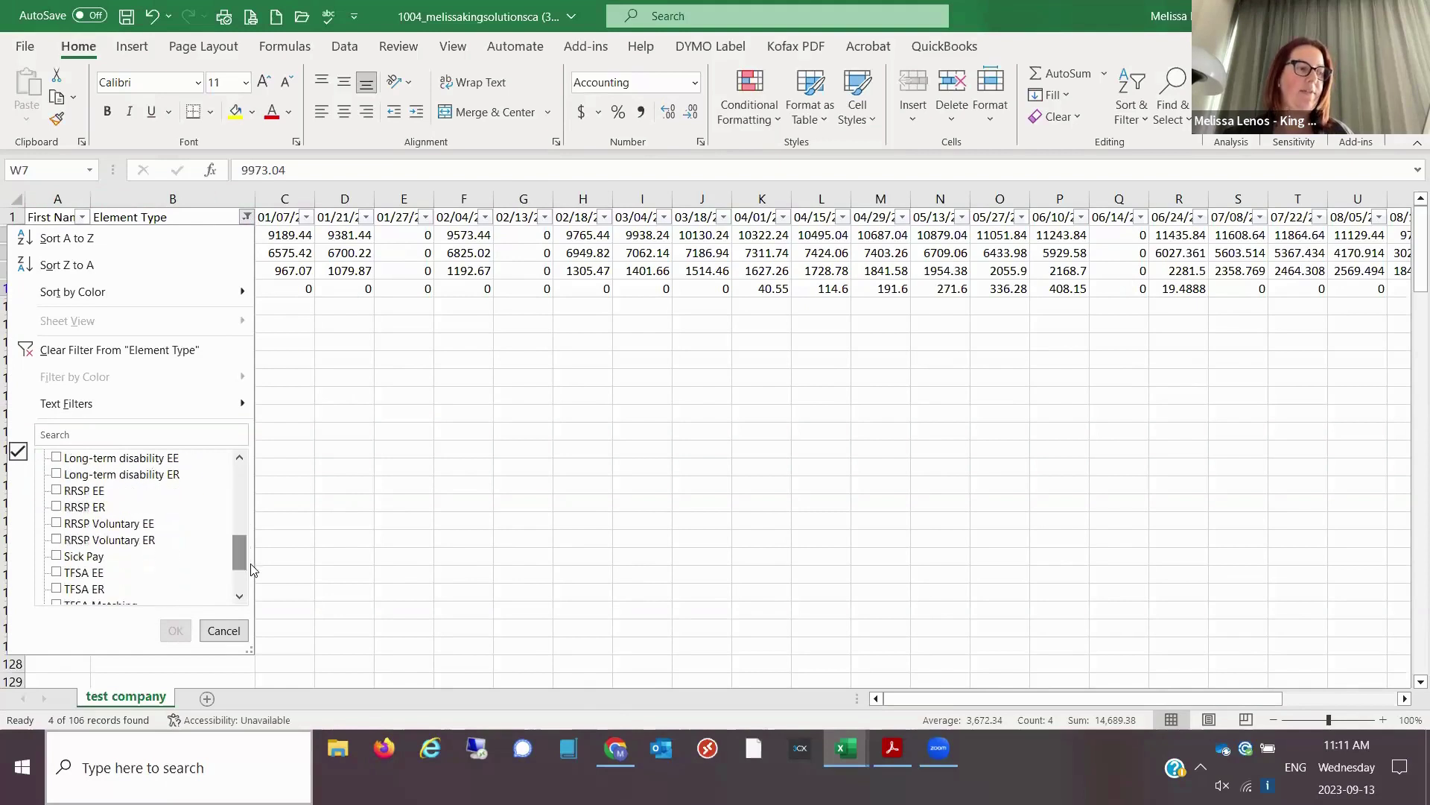
pyautogui.click(57, 490)
pyautogui.click(57, 506)
pyautogui.click(57, 539)
pyautogui.click(56, 523)
pyautogui.click(57, 572)
pyautogui.click(57, 589)
pyautogui.moveTo(237, 559); pyautogui.dragTo(239, 564)
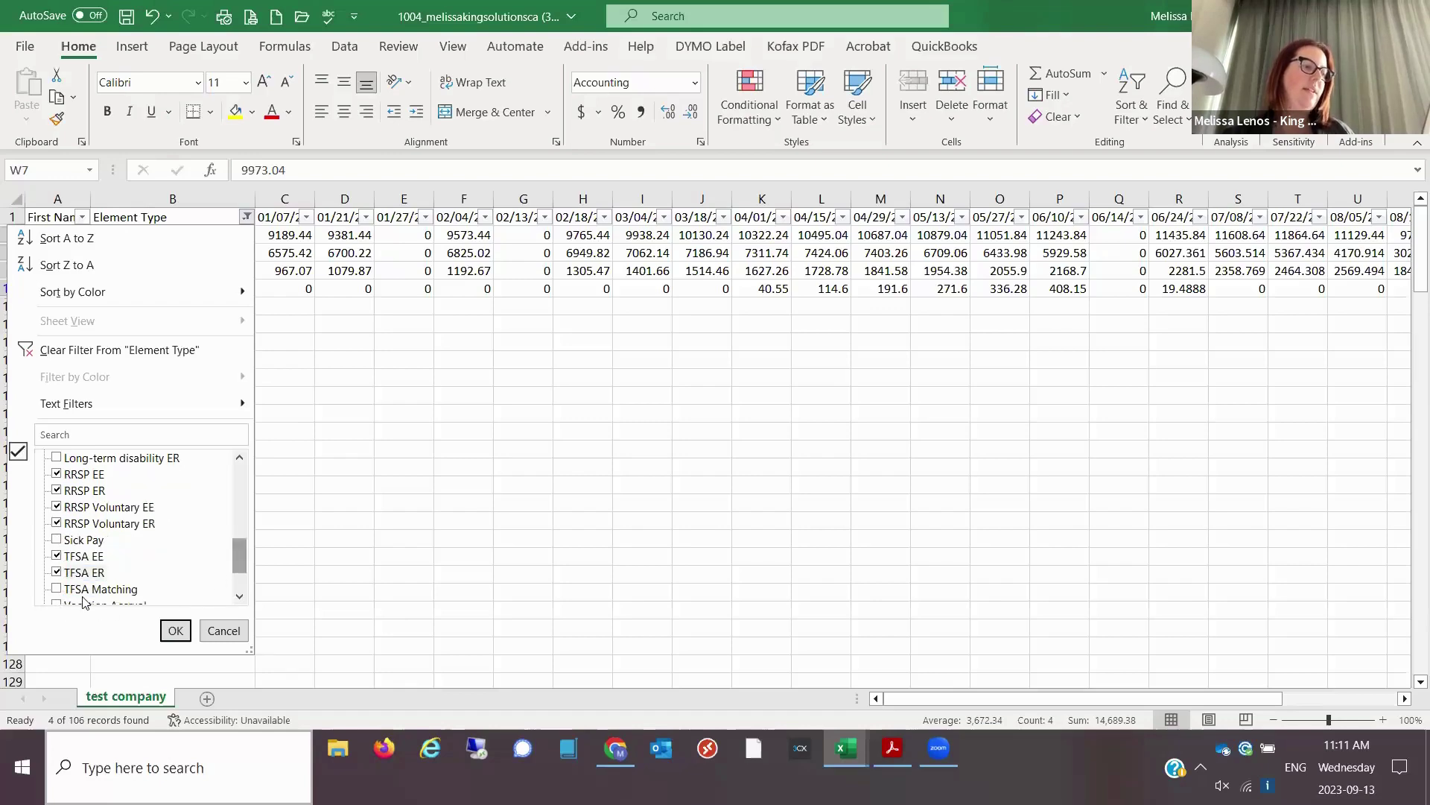
pyautogui.click(58, 589)
pyautogui.click(176, 630)
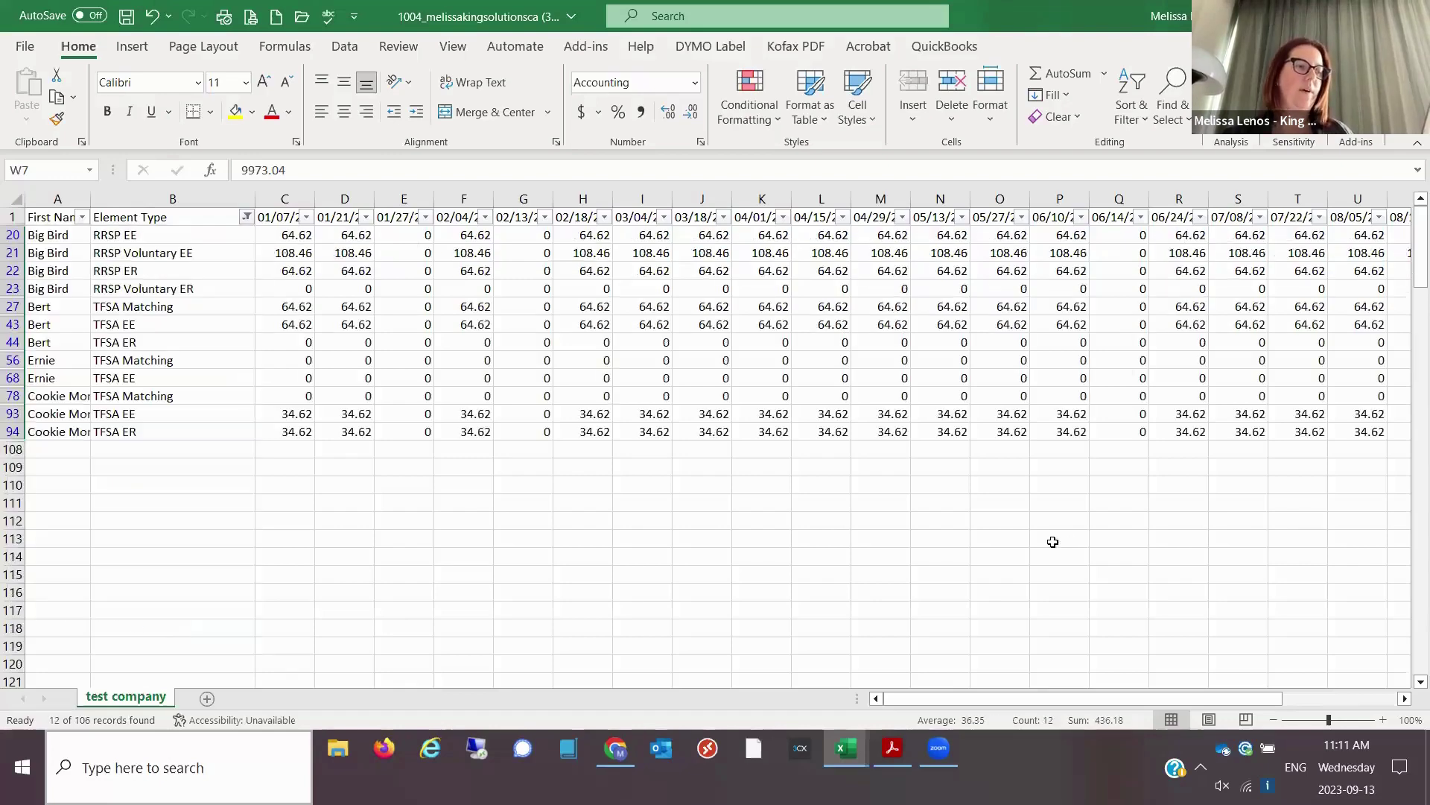
pyautogui.click(1039, 590)
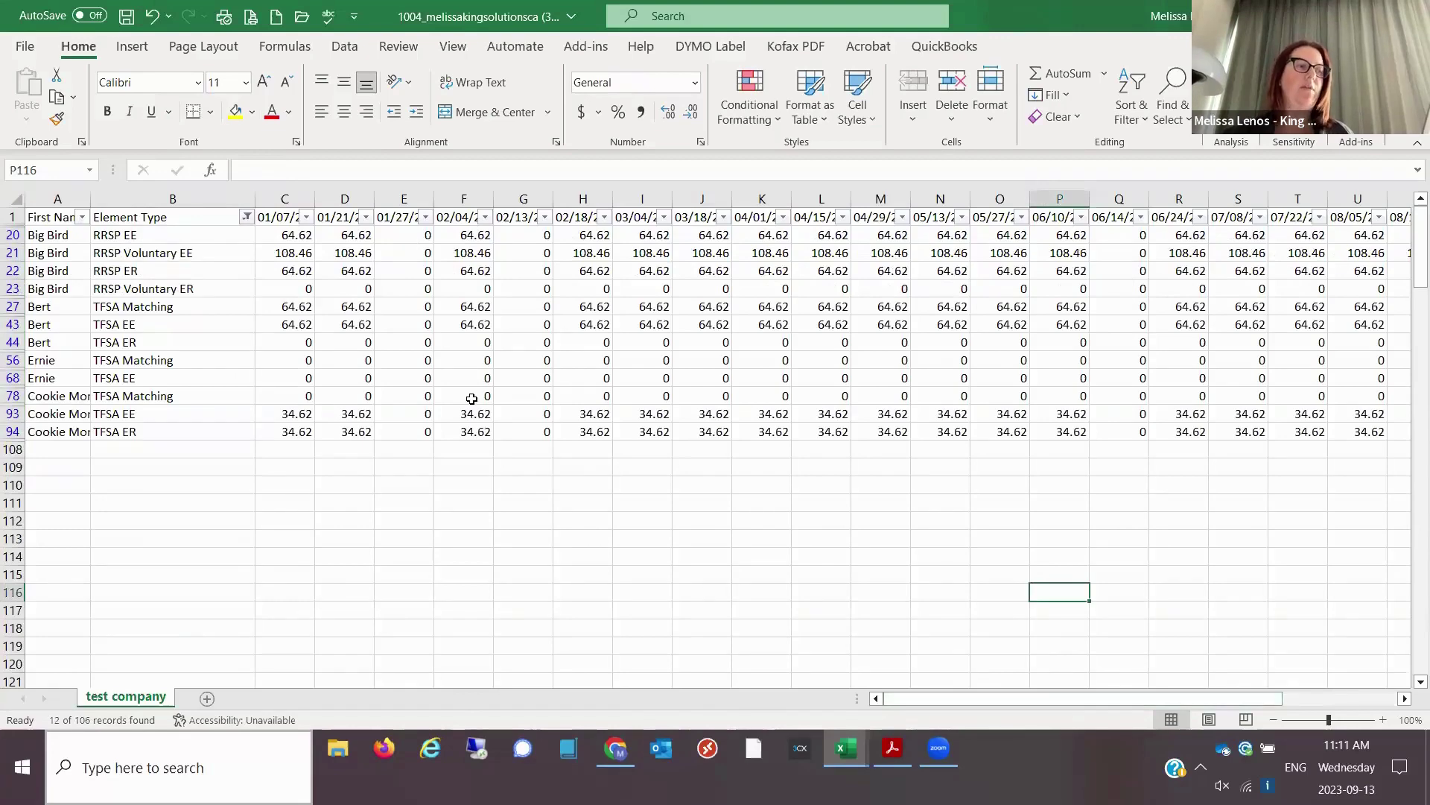
# - Delete columns C through T, covering the pay cycles from 01/07 to 07/22
pyautogui.moveTo(284, 199); pyautogui.dragTo(1301, 220)
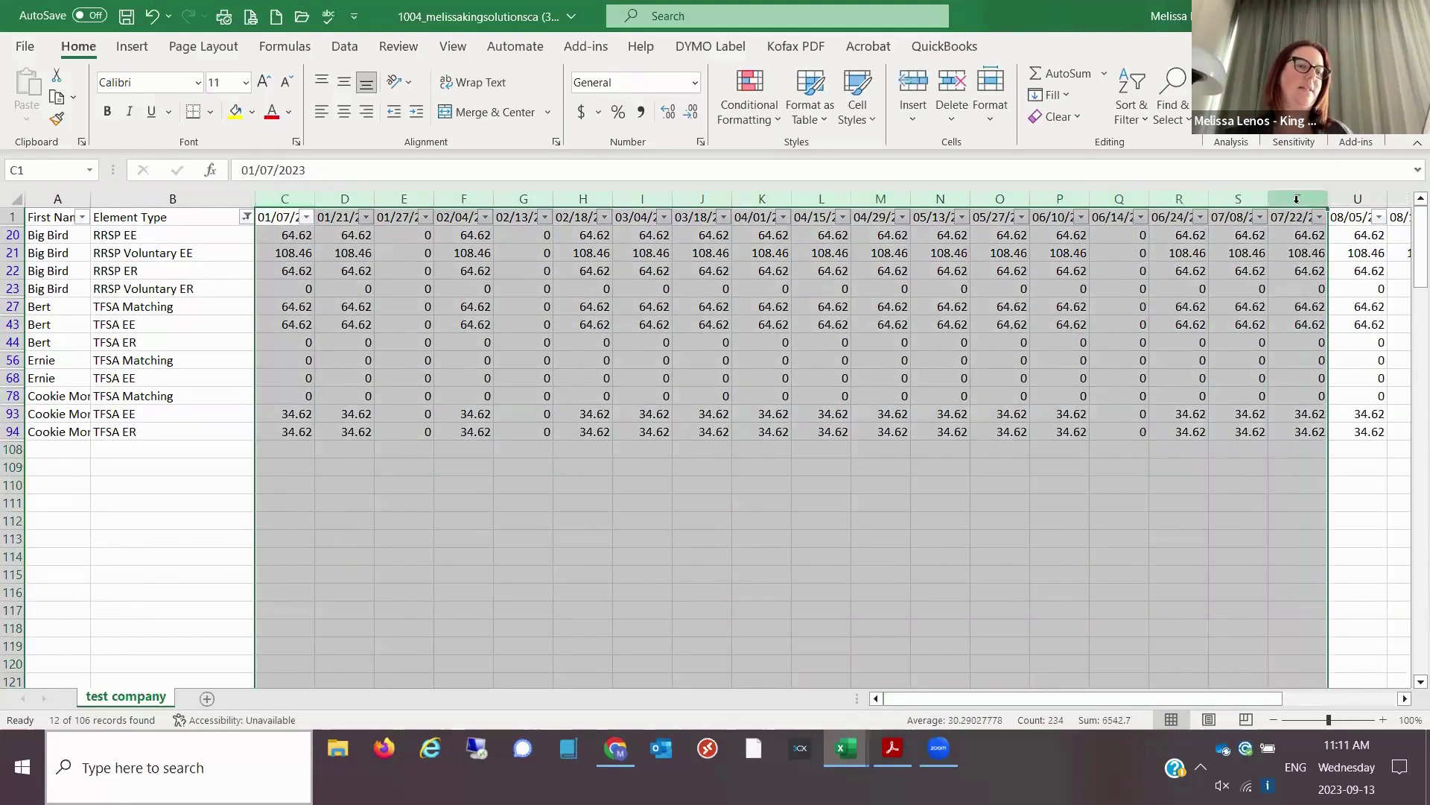
pyautogui.rightClick(1298, 199)
pyautogui.click(1140, 417)
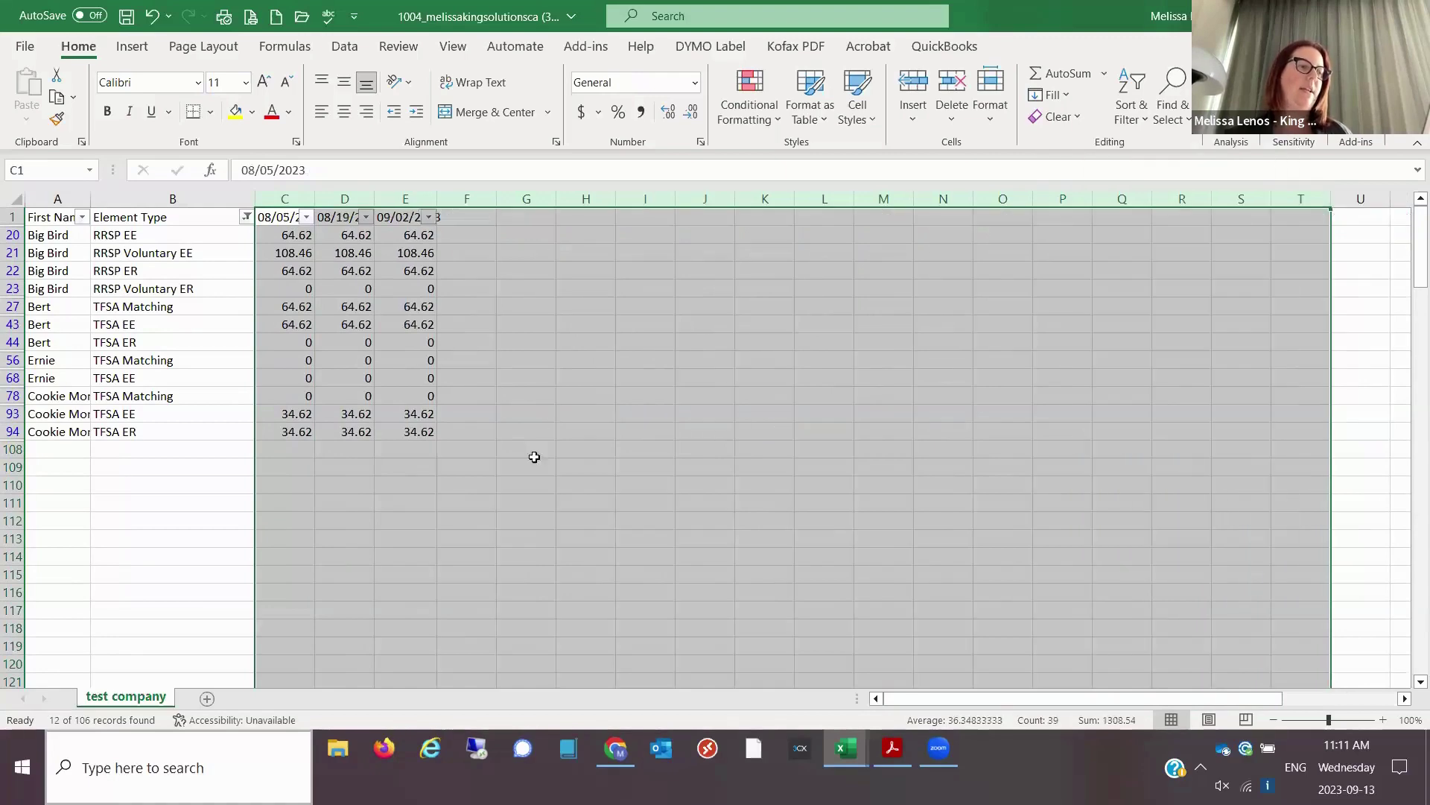
# - Clear the Element Type filter so the sheet lists every payroll element for the remaining three pay cycles
pyautogui.click(458, 237)
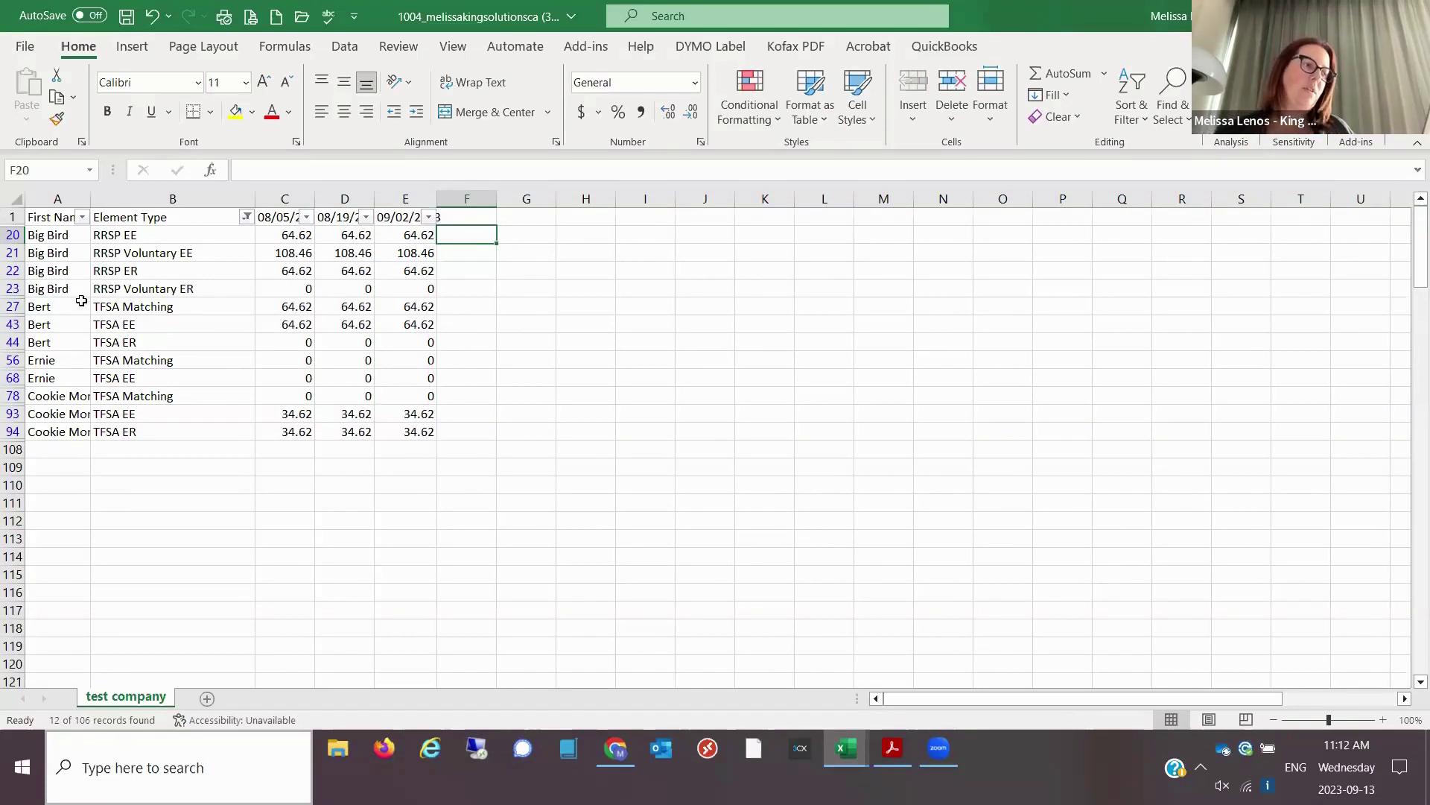
pyautogui.click(246, 218)
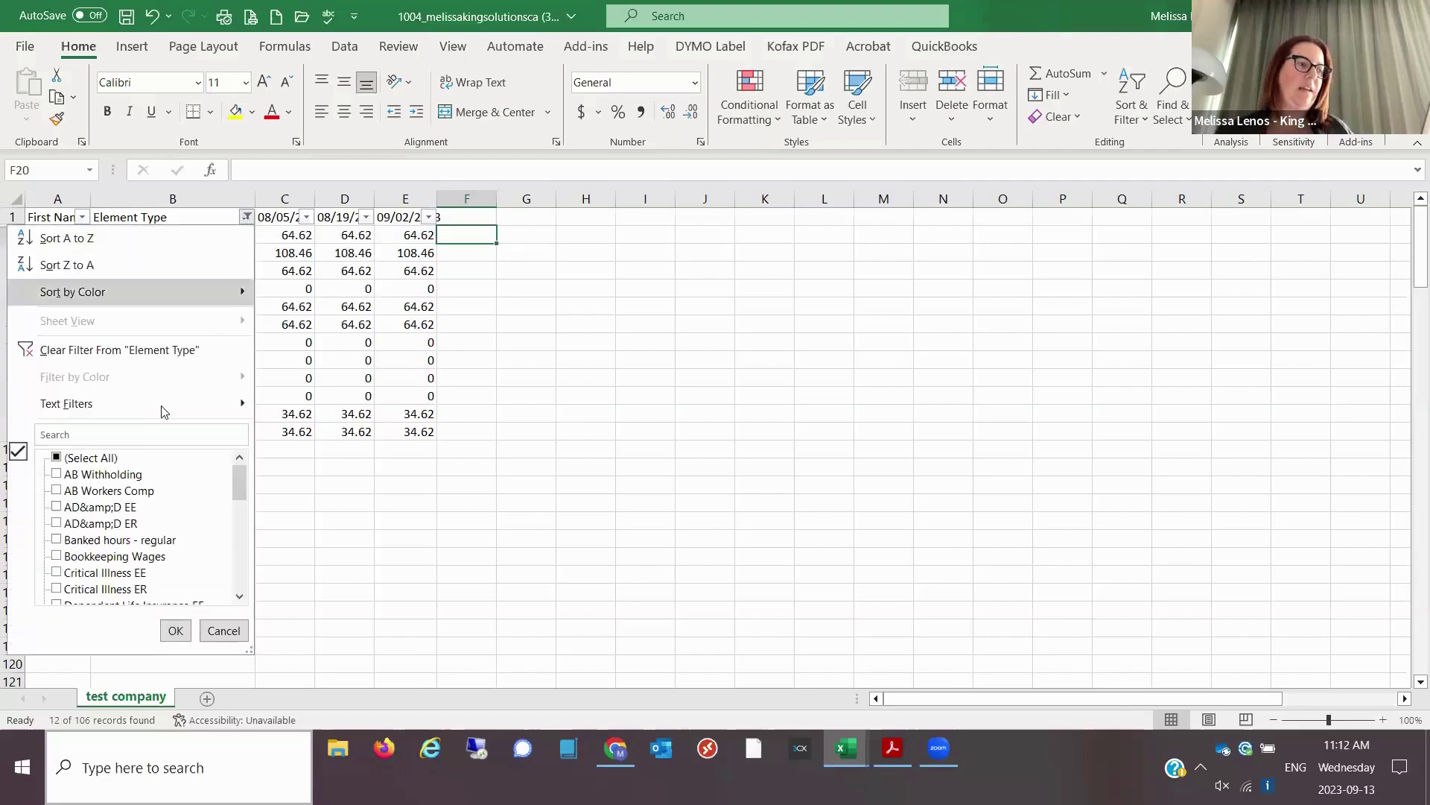
pyautogui.click(175, 630)
pyautogui.click(549, 503)
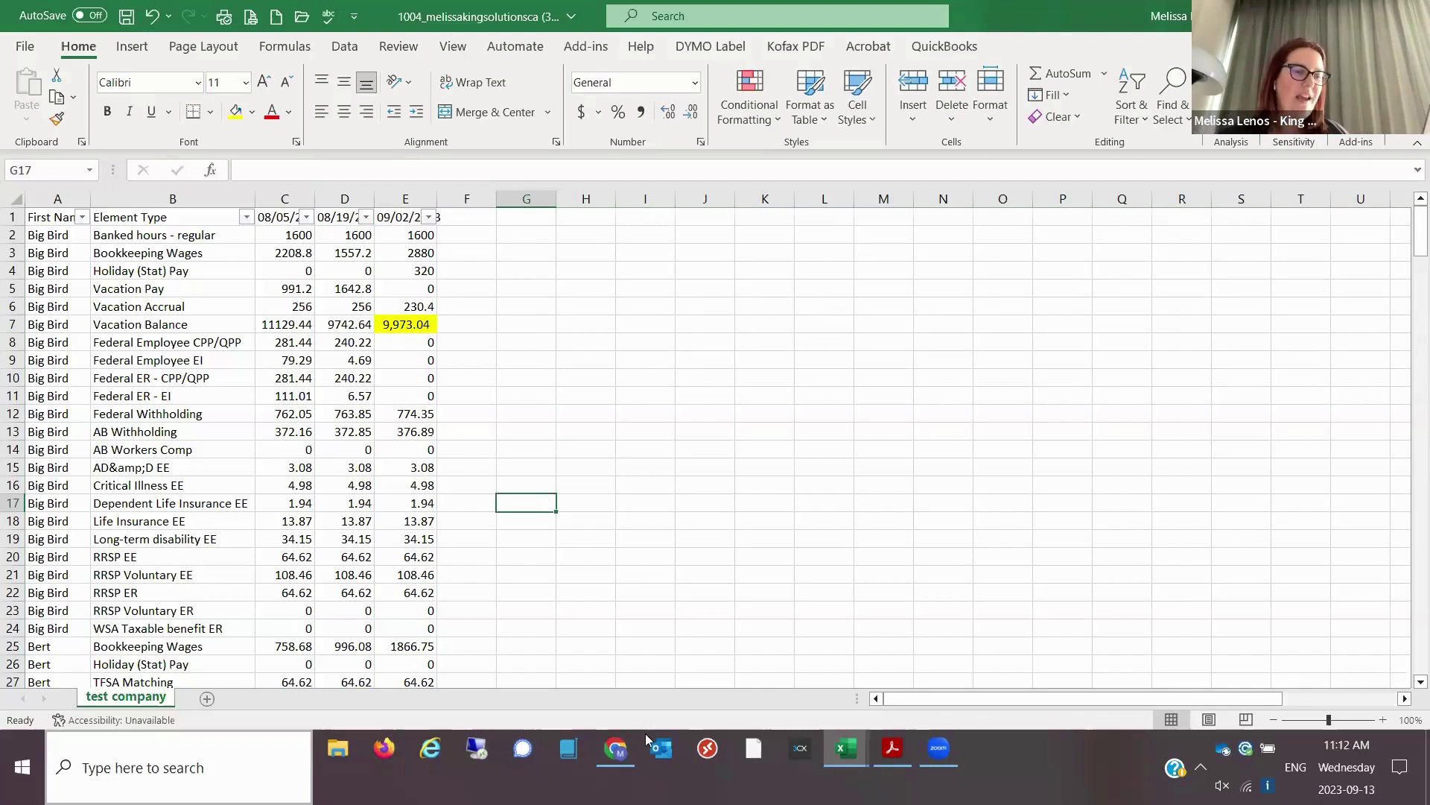
# - Review the Quarterly WSIB report in Acrobat and find the matching report in Wagepoint's Reports Library
pyautogui.click(888, 754)
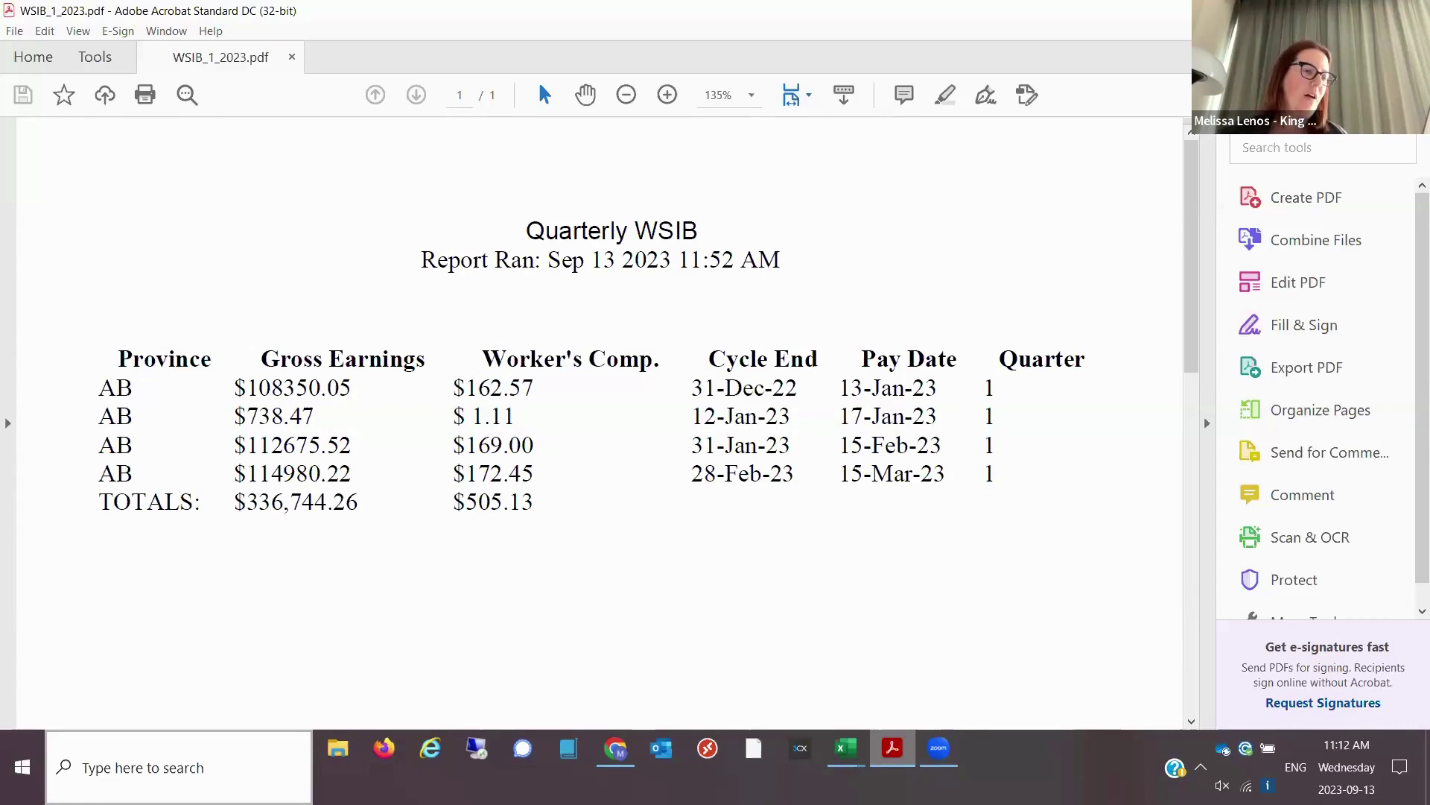
pyautogui.click(615, 757)
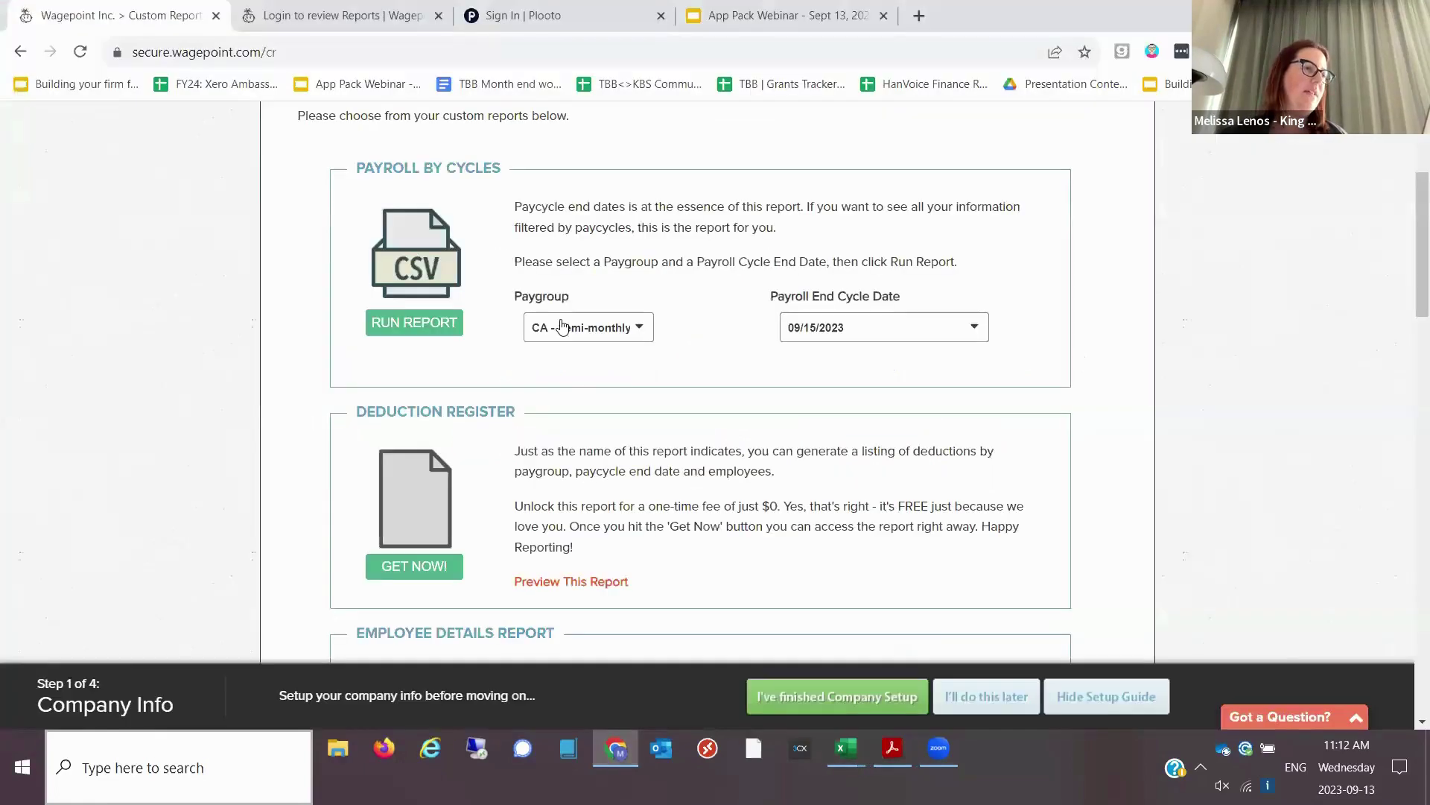
pyautogui.moveTo(1411, 193); pyautogui.dragTo(1410, 564)
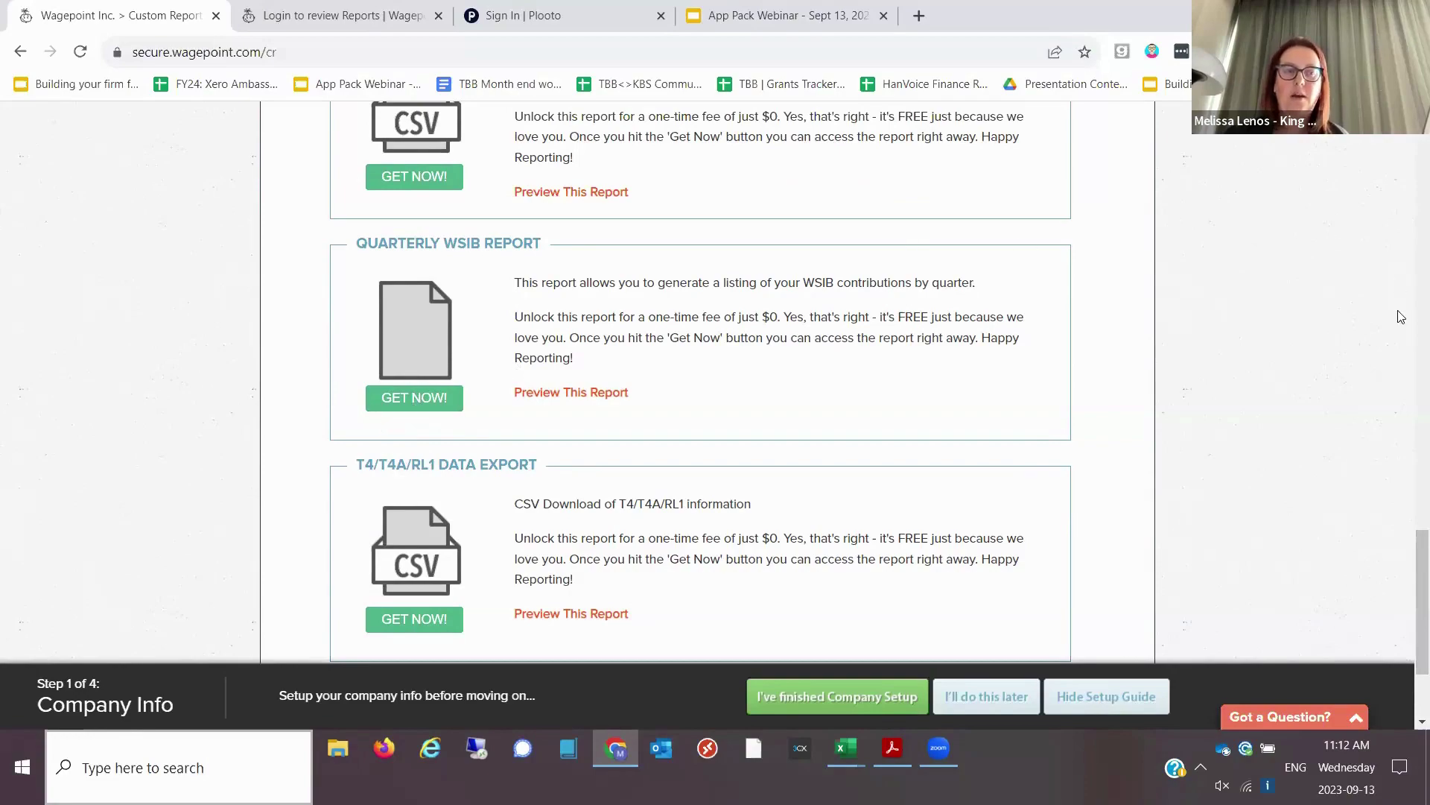
pyautogui.moveTo(1410, 559); pyautogui.dragTo(1410, 149)
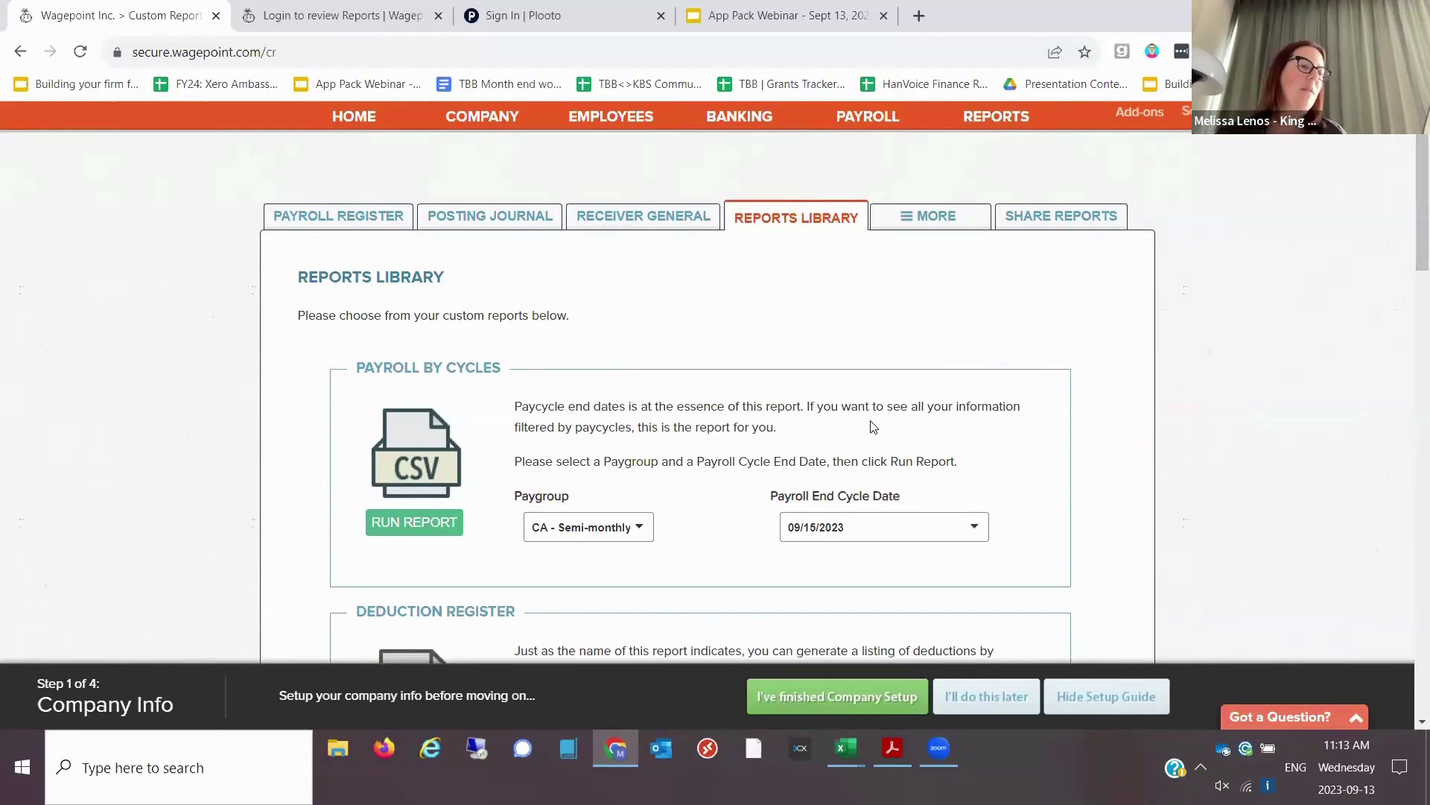
pyautogui.hotkey('alt', 'Tab')
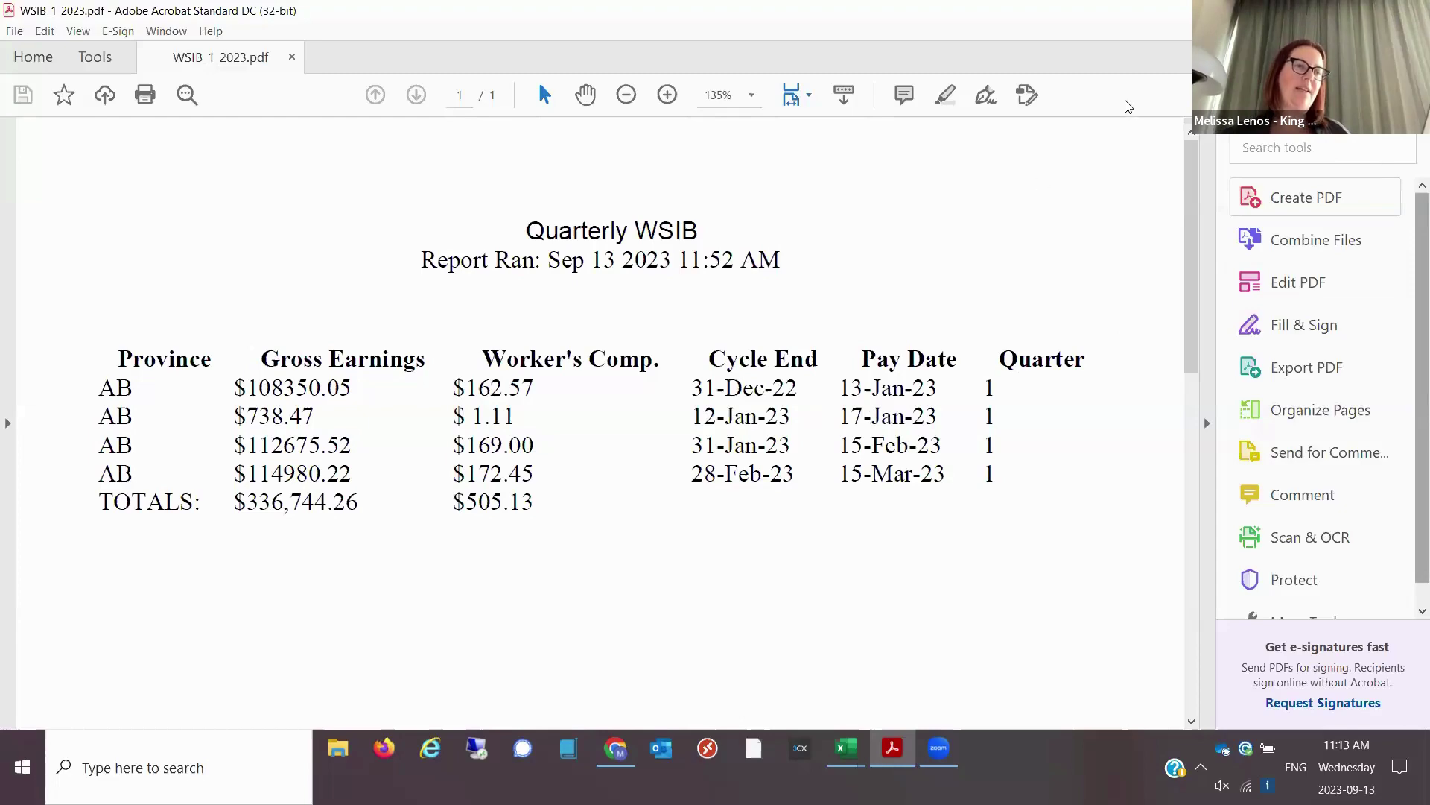
# - Switch to Wagepoint, review the existing payroll report user's permissions, and return to the user list without saving changes
pyautogui.hotkey('alt', 'Tab')
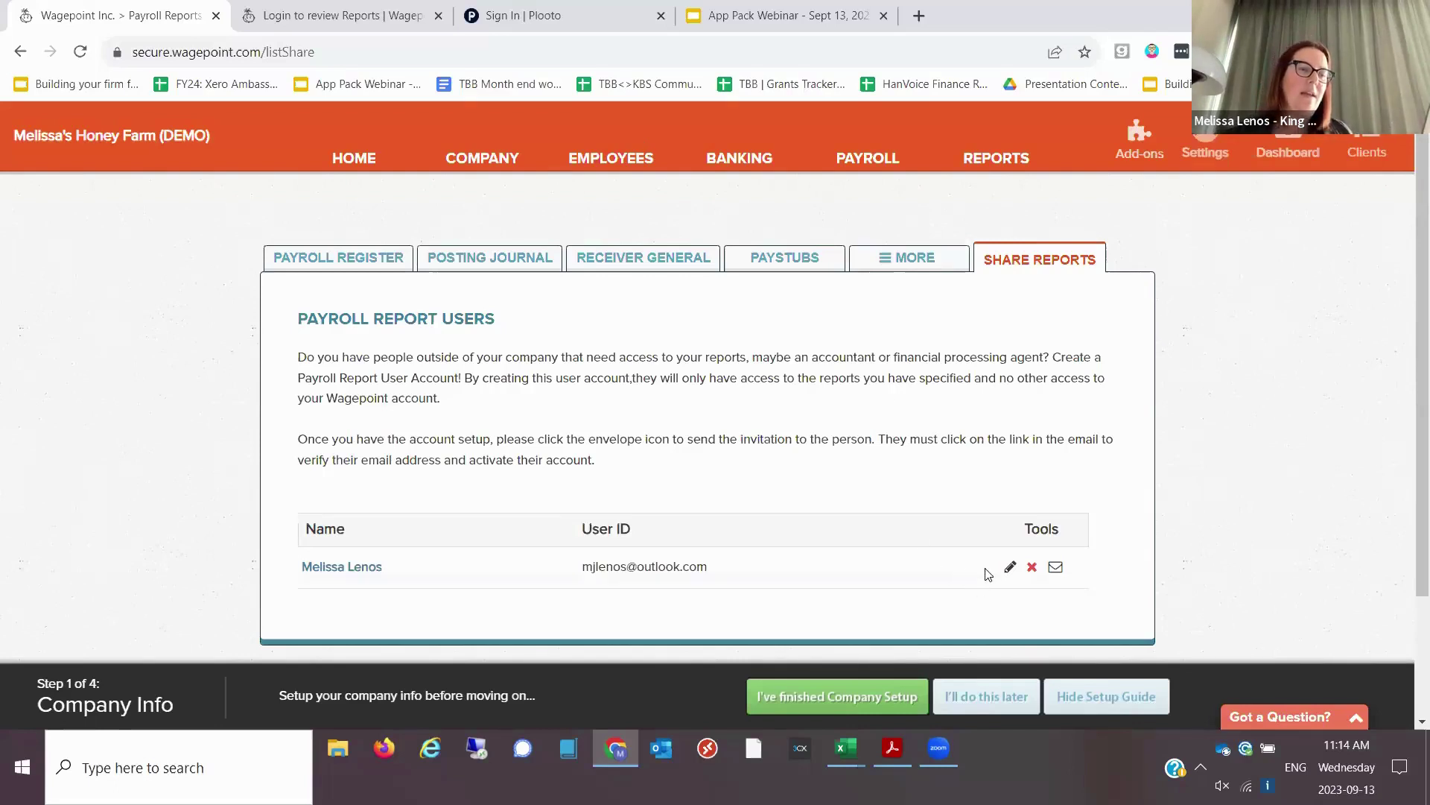
pyautogui.click(1012, 568)
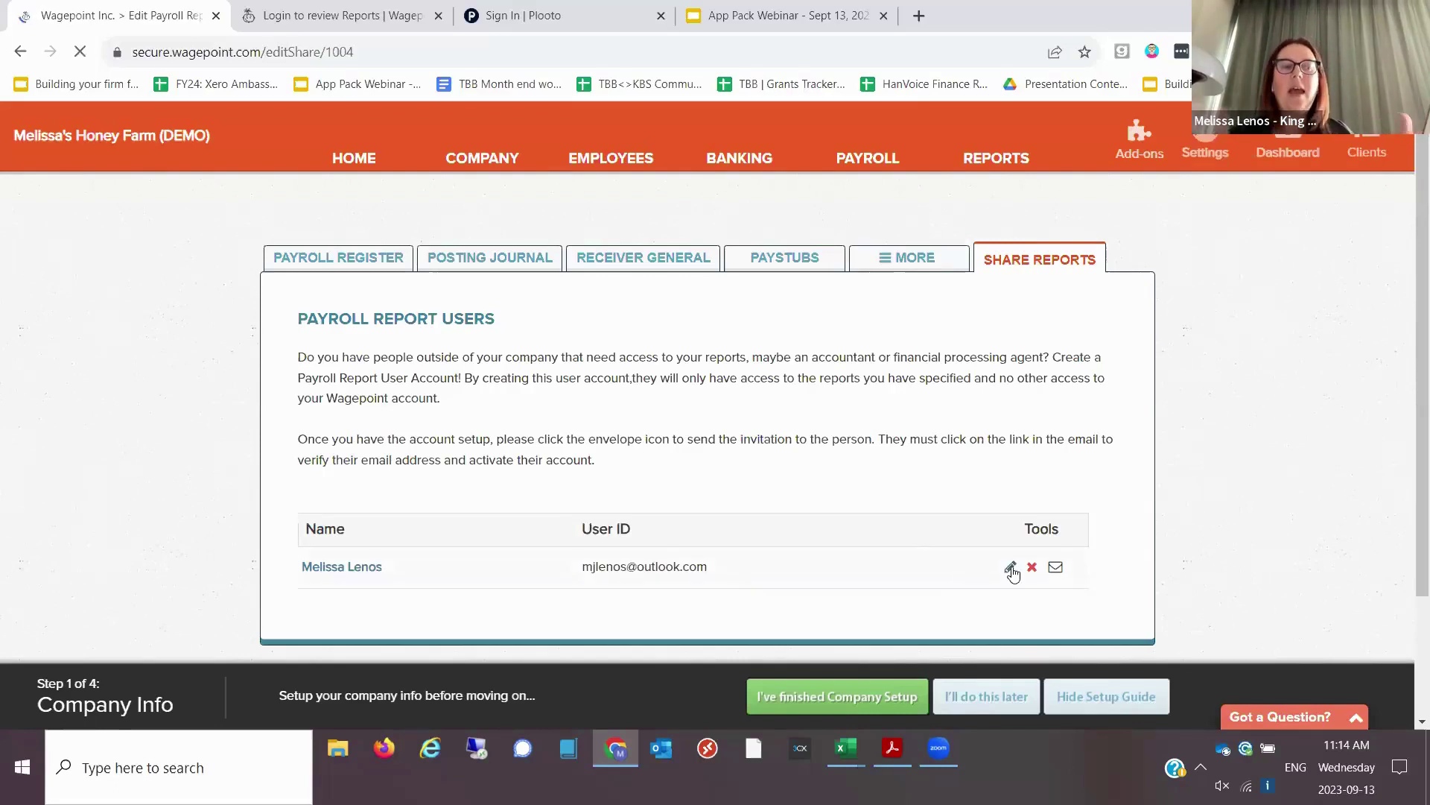
pyautogui.moveTo(1410, 265); pyautogui.dragTo(1410, 387)
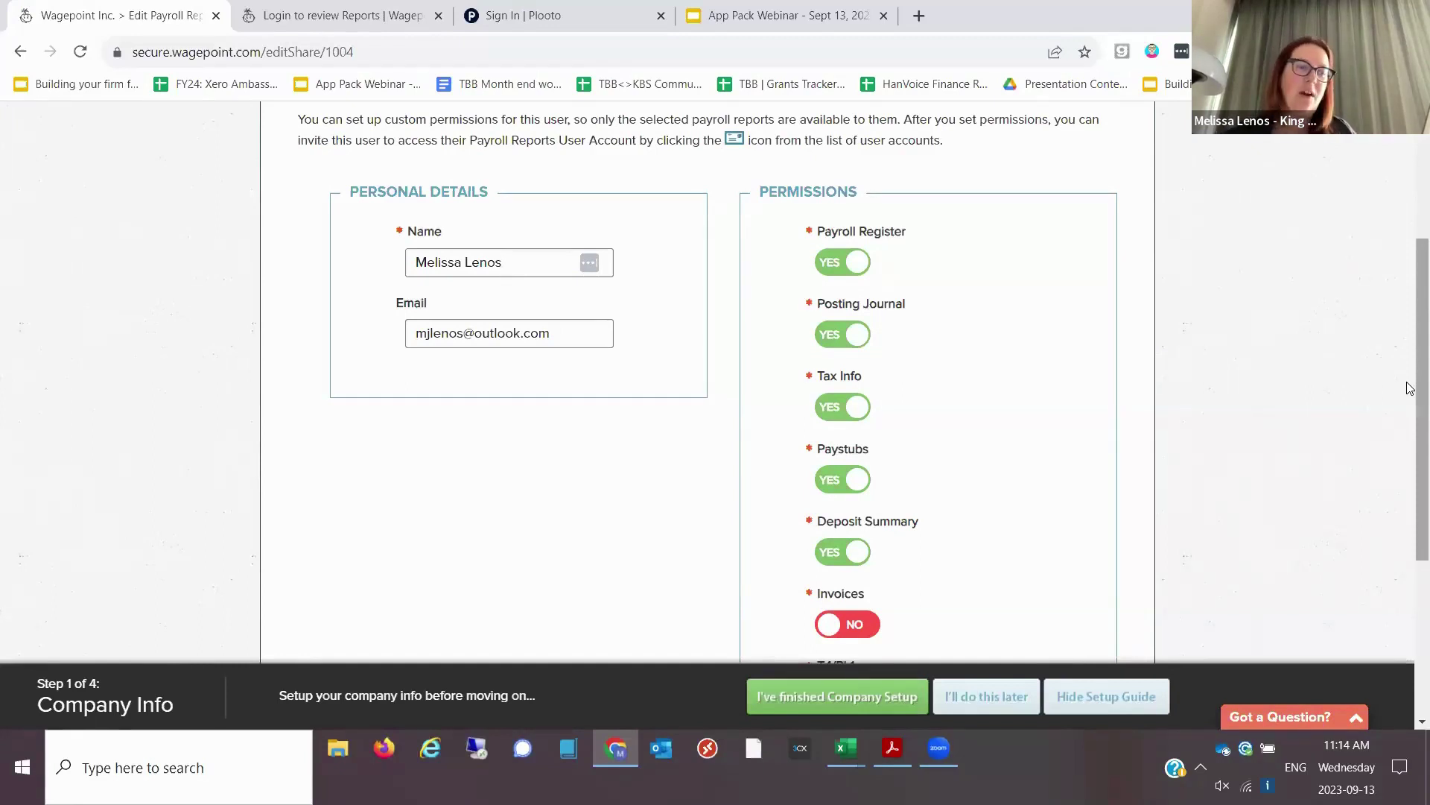
pyautogui.moveTo(1410, 393); pyautogui.dragTo(1387, 535)
pyautogui.click(932, 577)
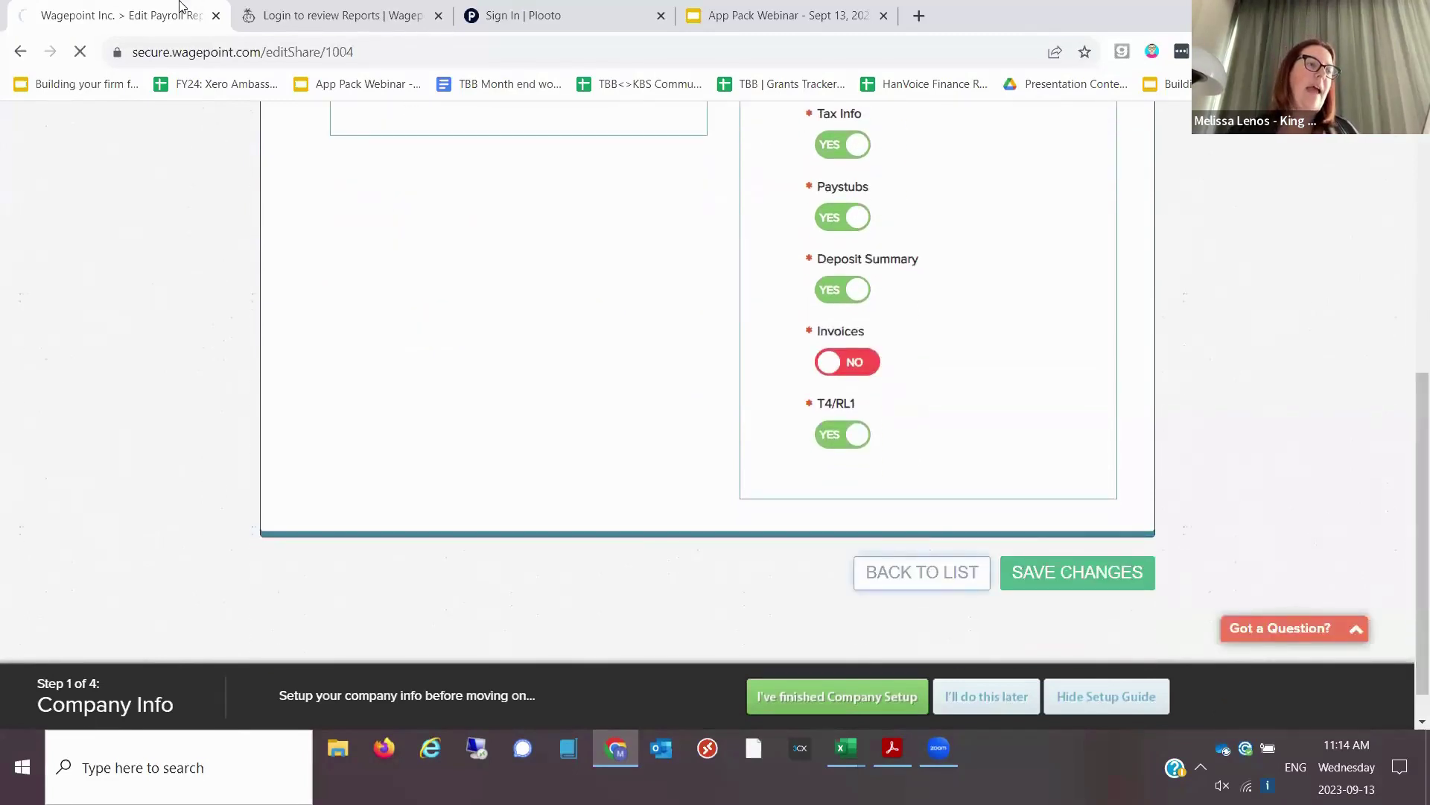
# - Sign in to the Wagepoint report-sharing portal and view the reports shared for Melissa's Honey Farm (DEMO)
pyautogui.click(333, 14)
pyautogui.click(758, 570)
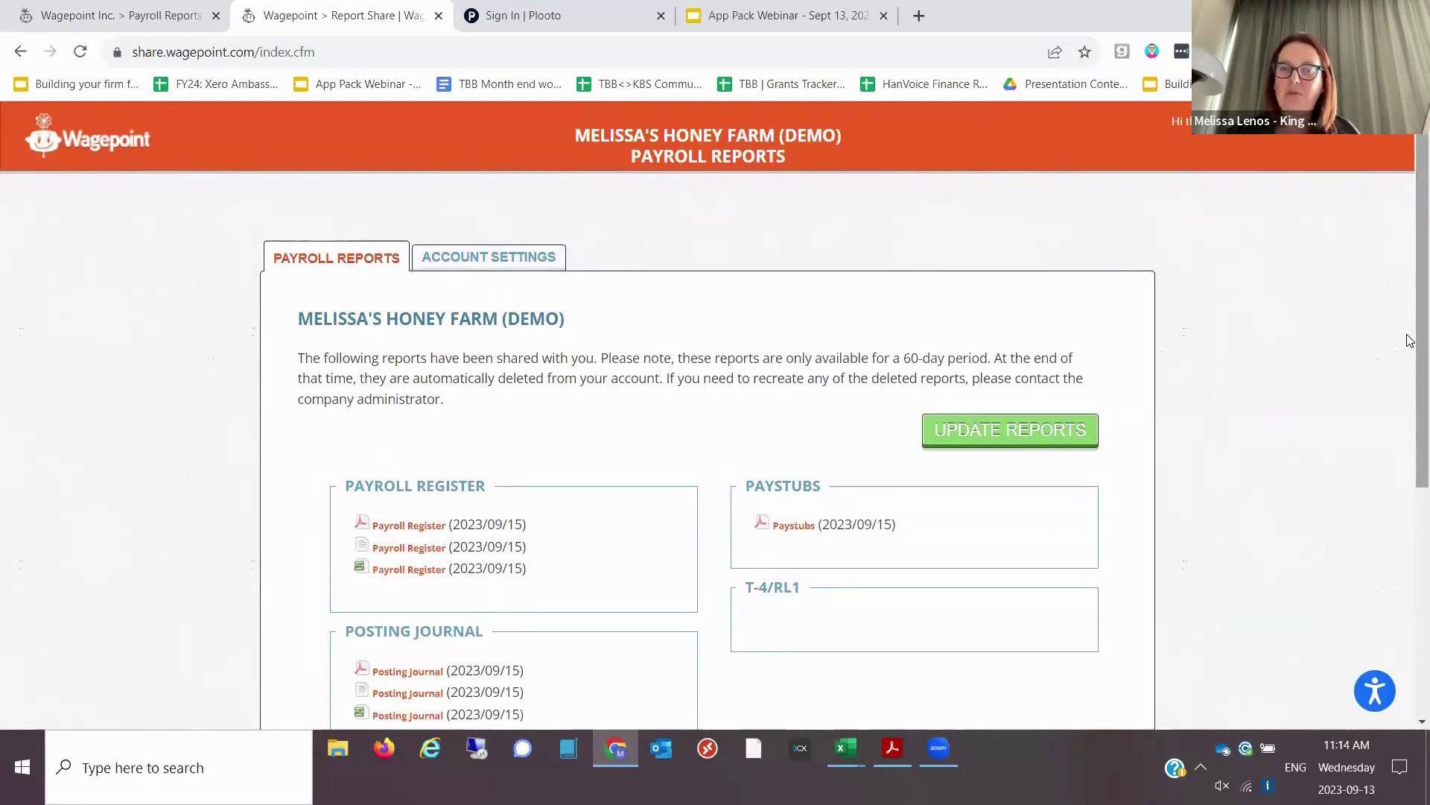
pyautogui.scroll(-2, 1410, 342)
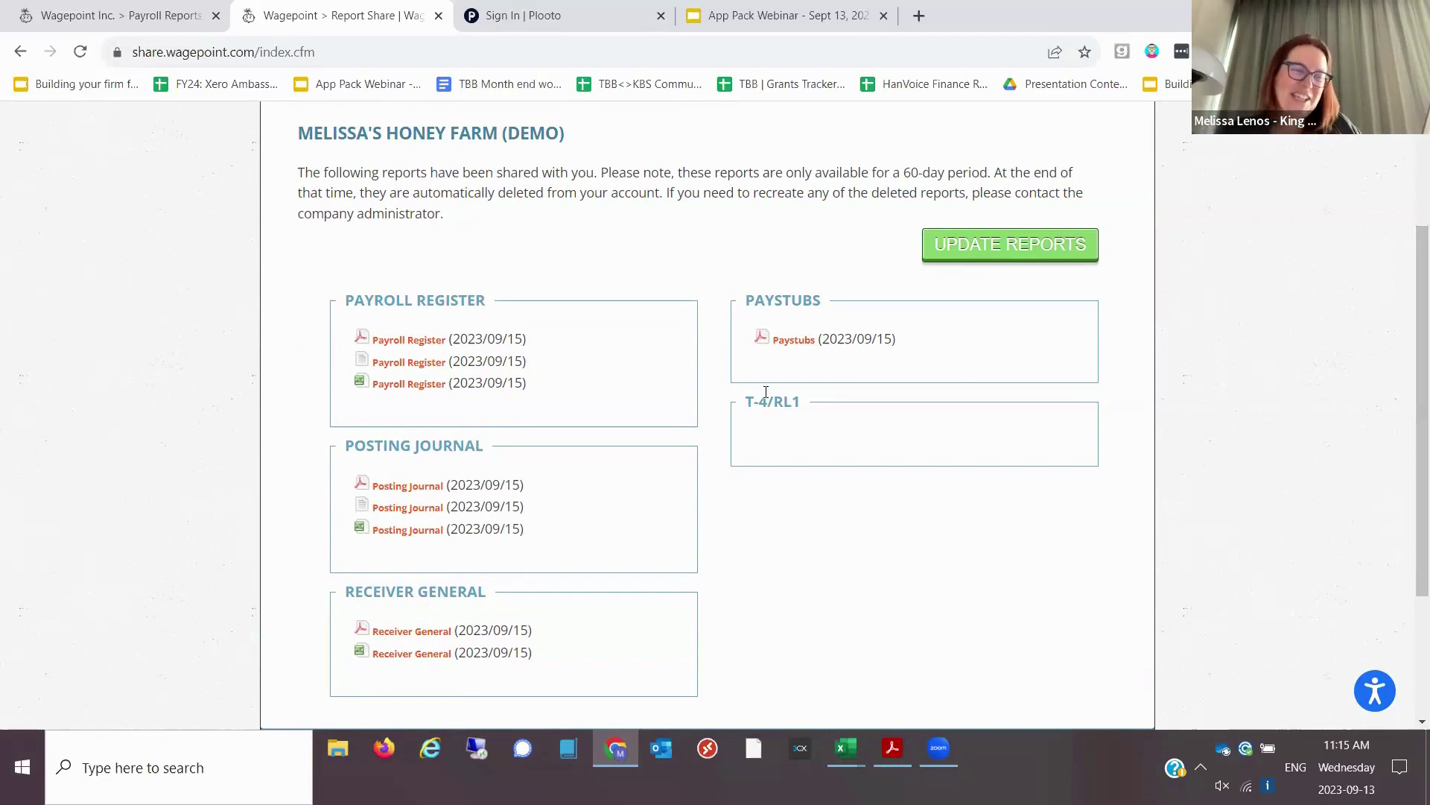
# - View the shared paystubs for pay date 2023/09/15 in the report viewer and return to the reports list
pyautogui.click(797, 344)
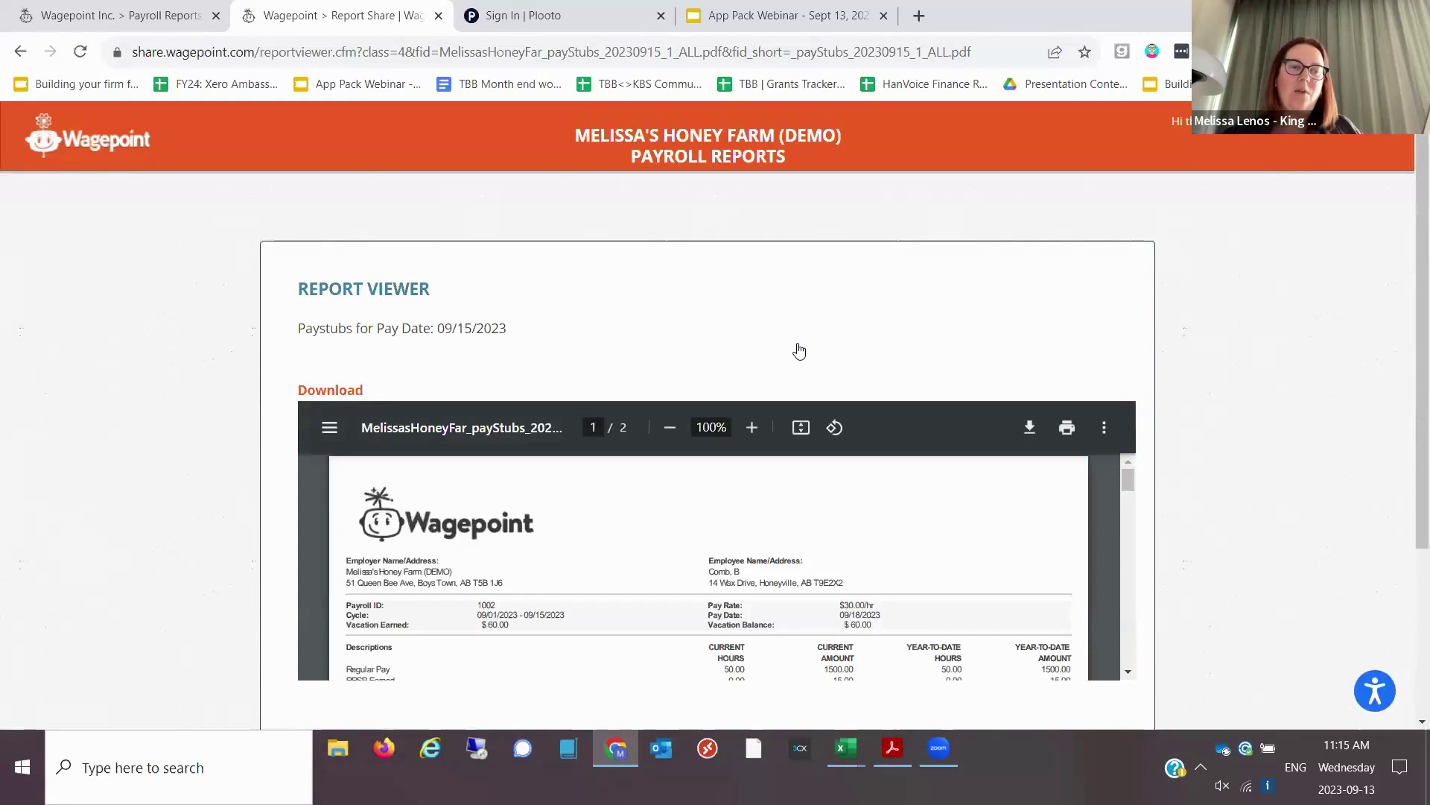
pyautogui.scroll(-2, 1411, 439)
pyautogui.scroll(-1, 1410, 438)
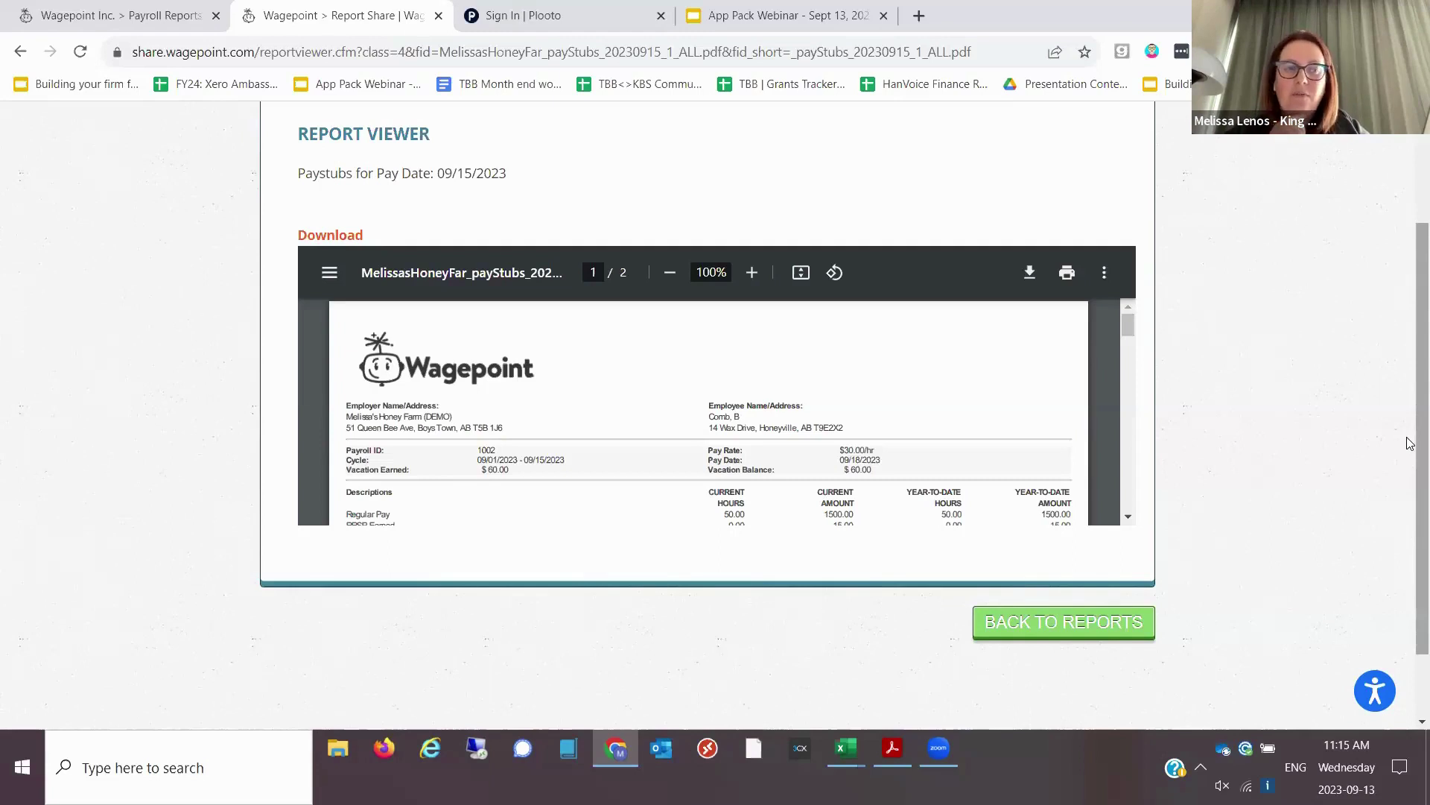
pyautogui.scroll(2, 1410, 443)
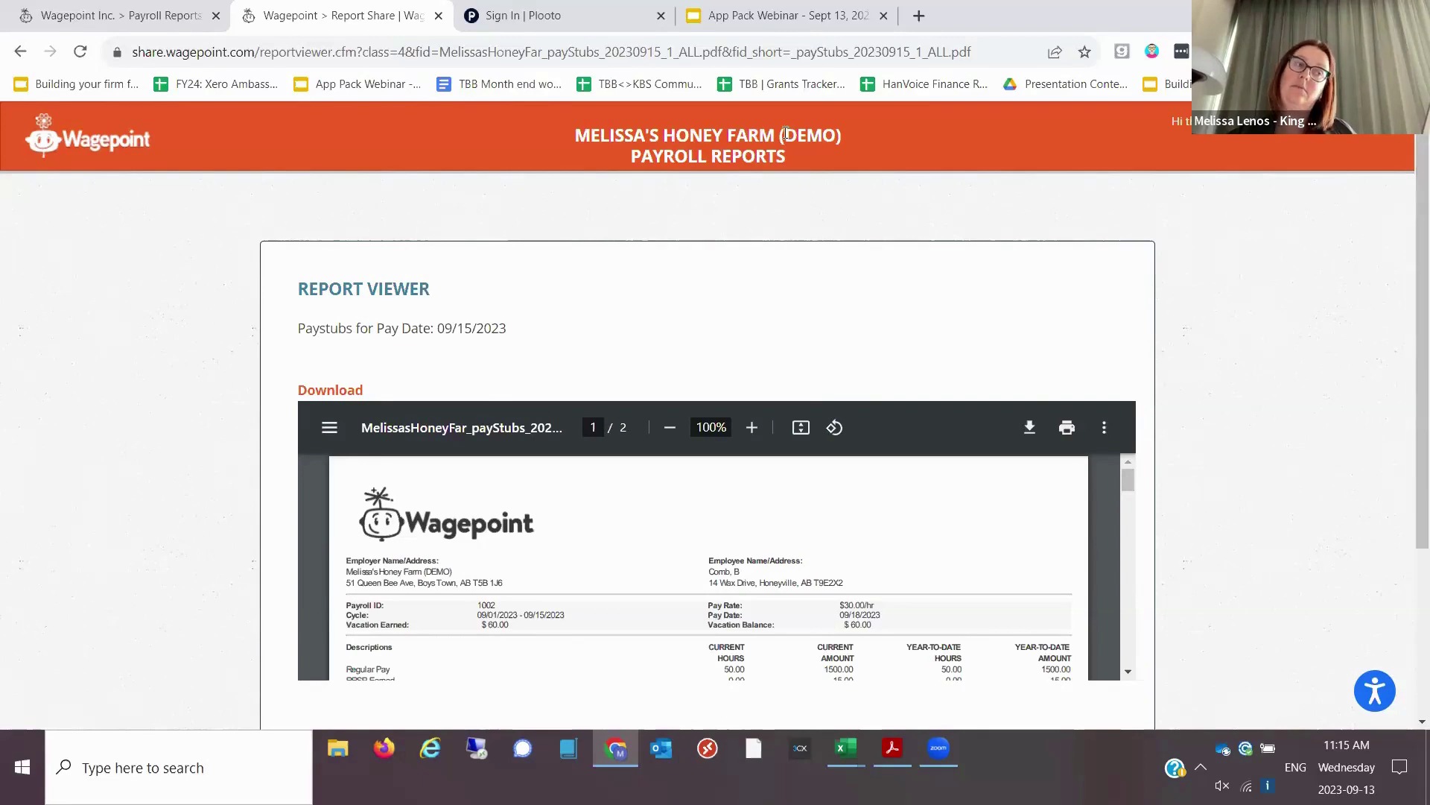
pyautogui.click(20, 51)
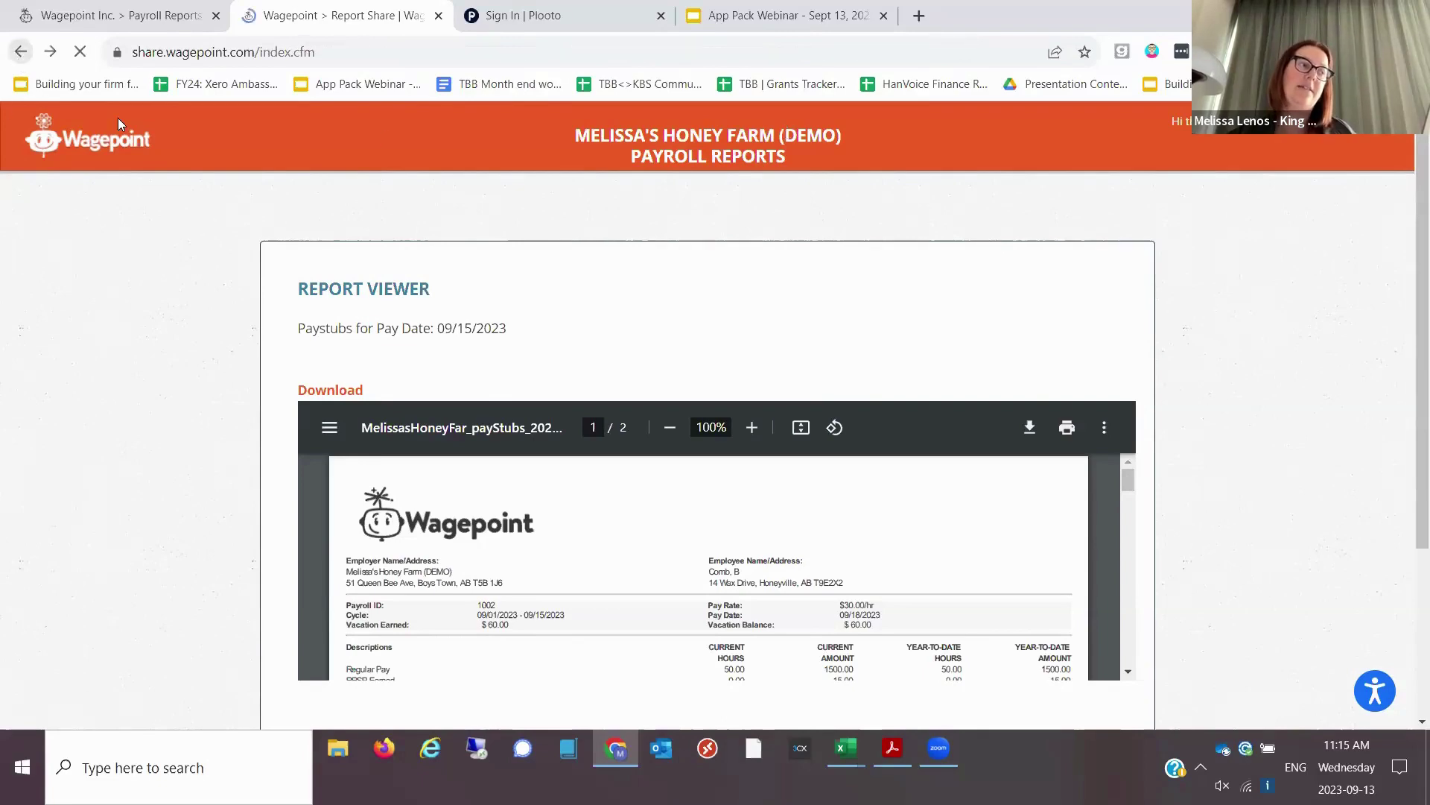
pyautogui.scroll(3, 1408, 418)
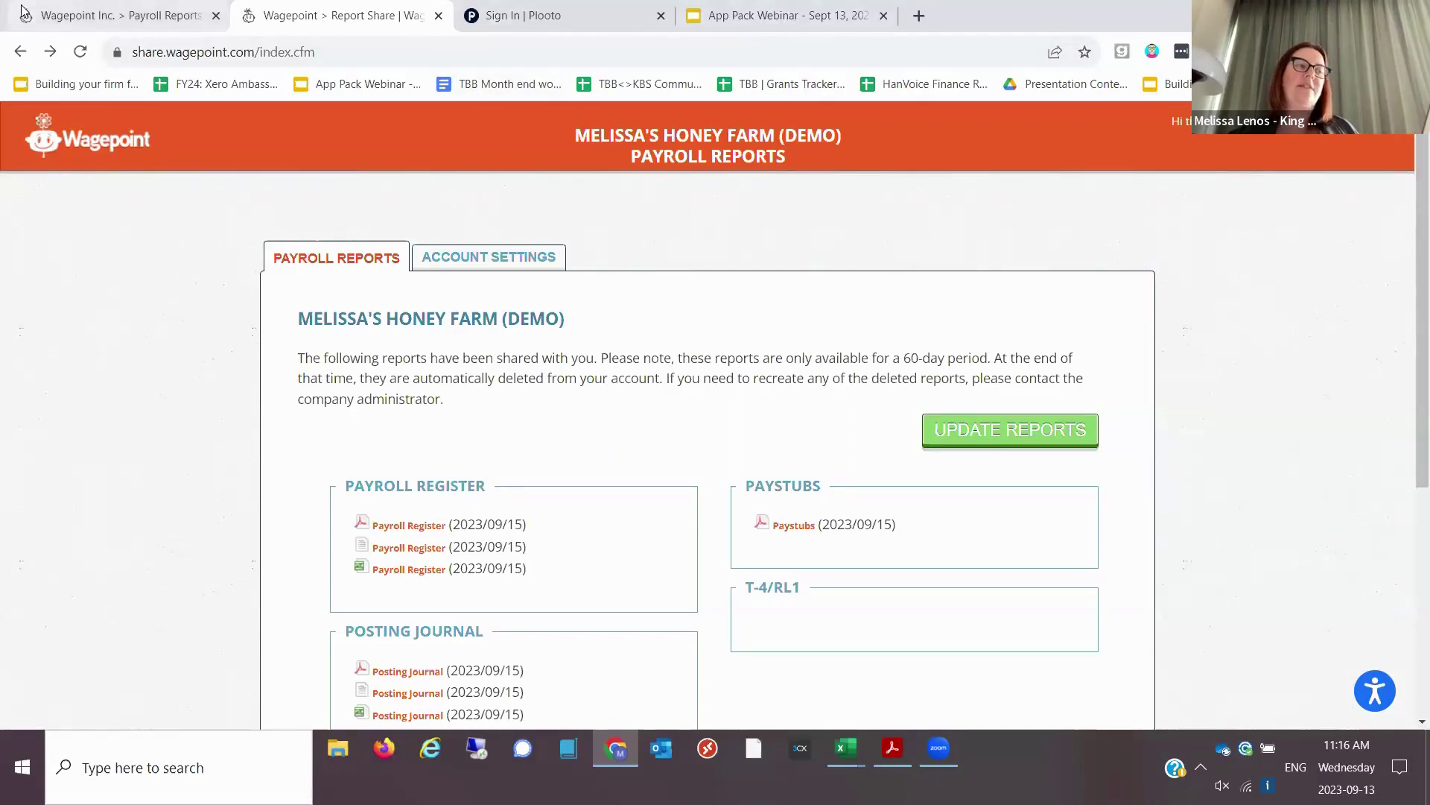
# - Return to the main Wagepoint account and unlock the free Deduction Register report in the Reports Library
pyautogui.click(49, 13)
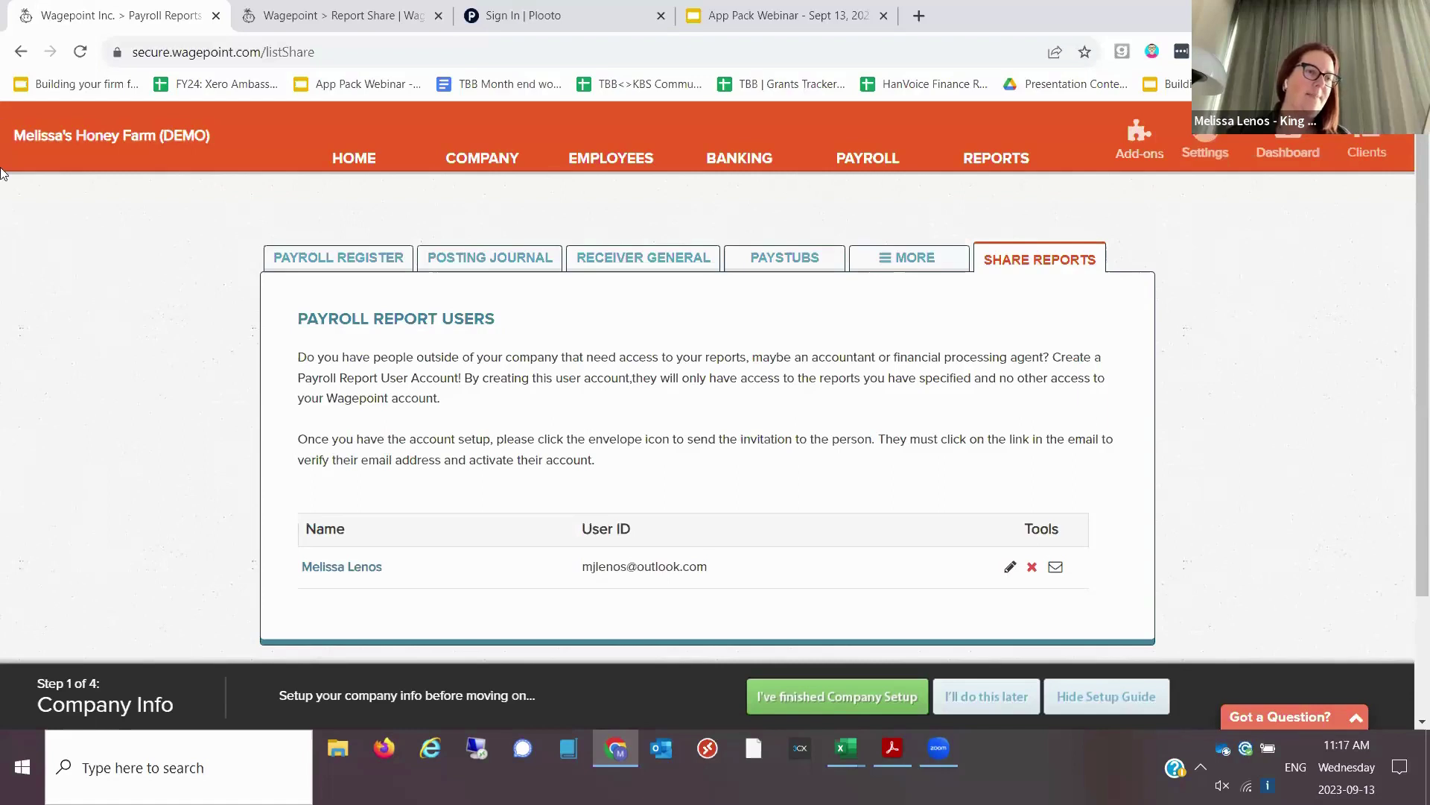
pyautogui.click(906, 257)
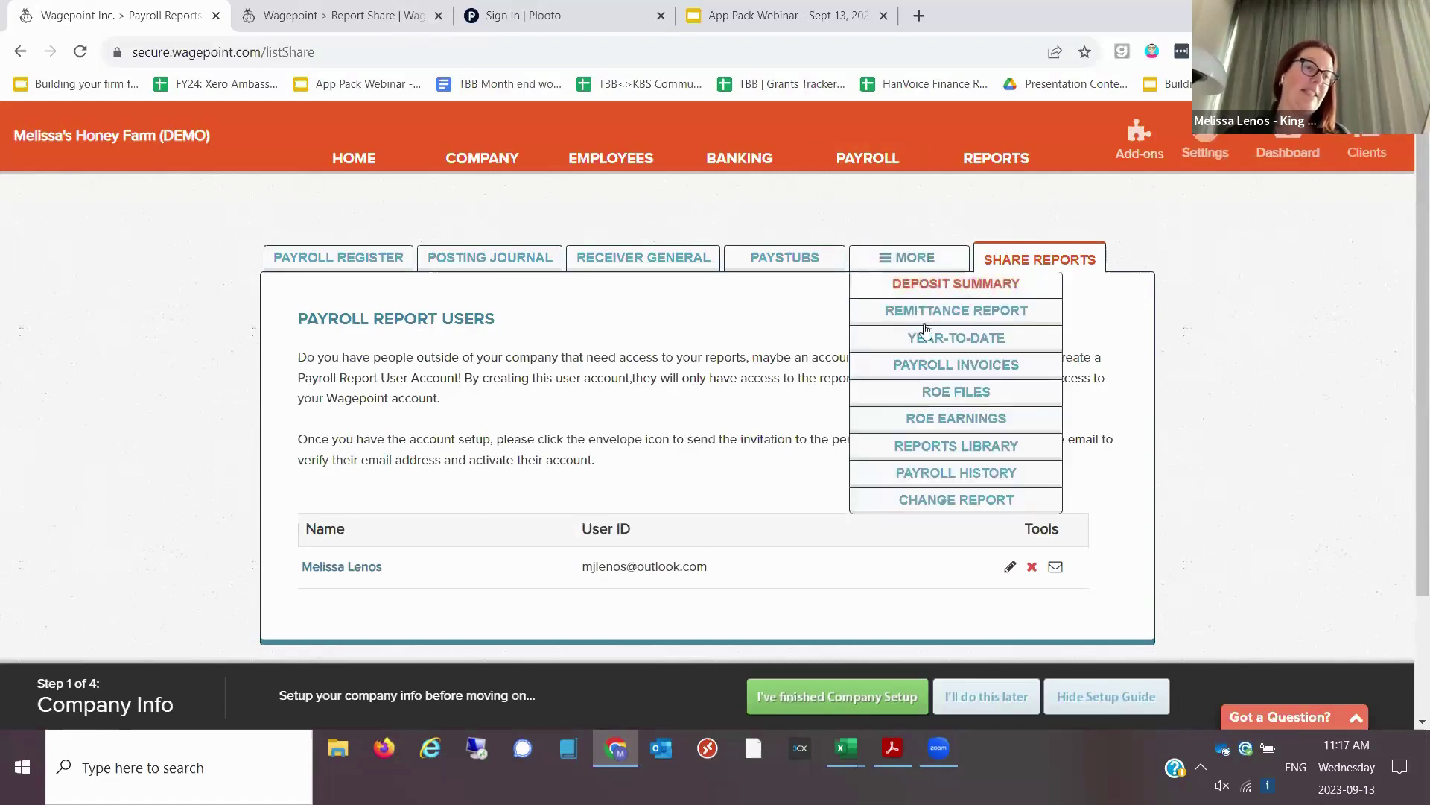
pyautogui.click(980, 445)
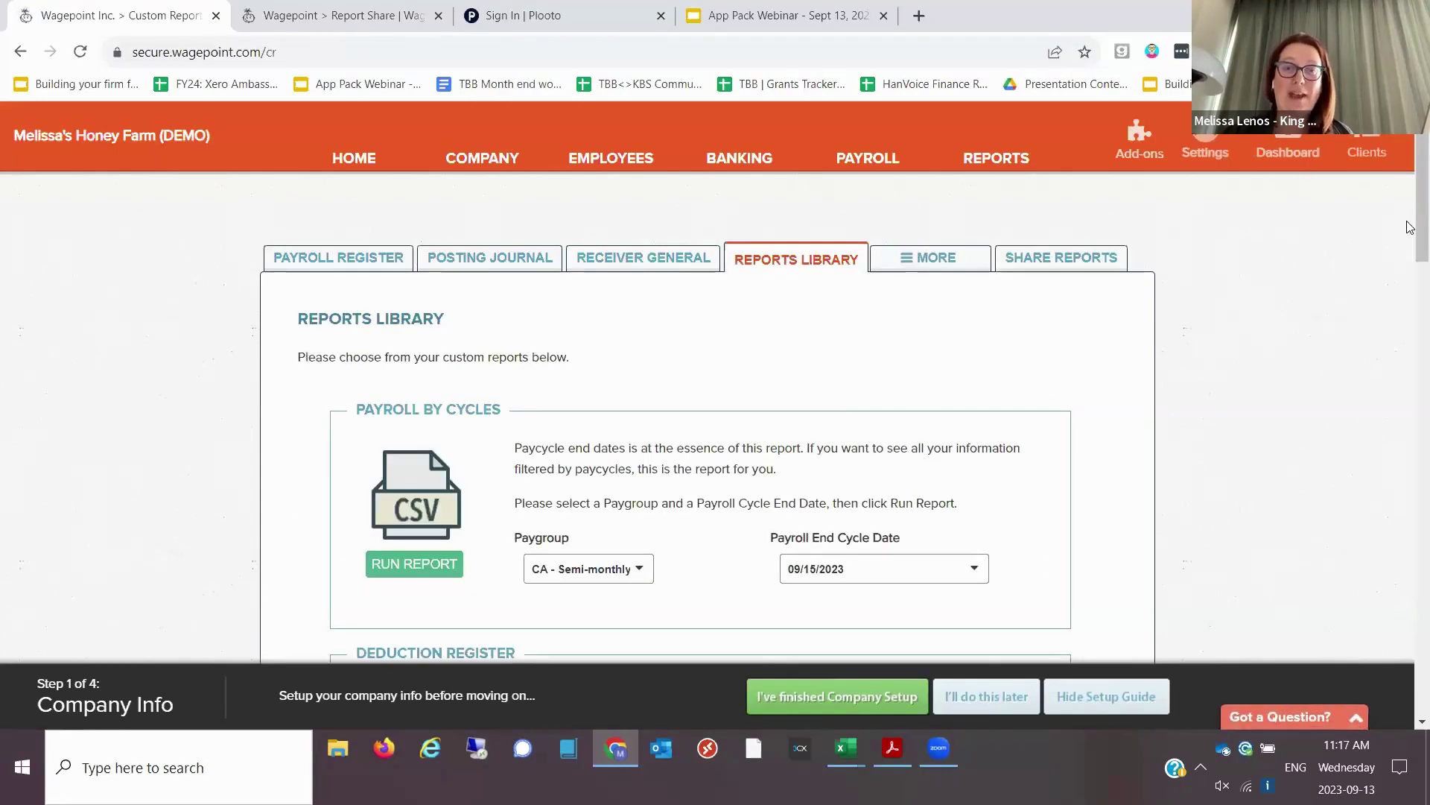
pyautogui.scroll(-4, 1410, 282)
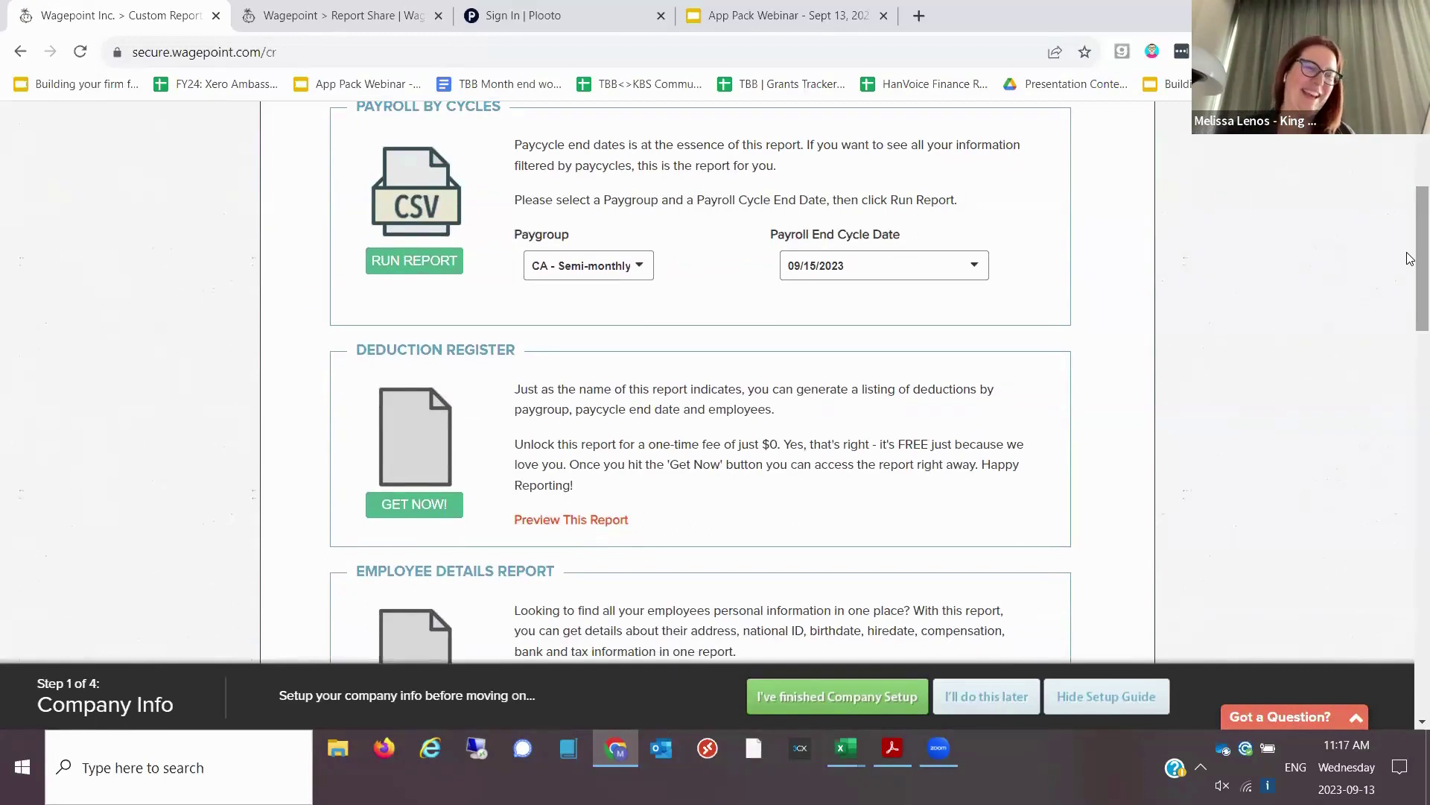
pyautogui.click(428, 510)
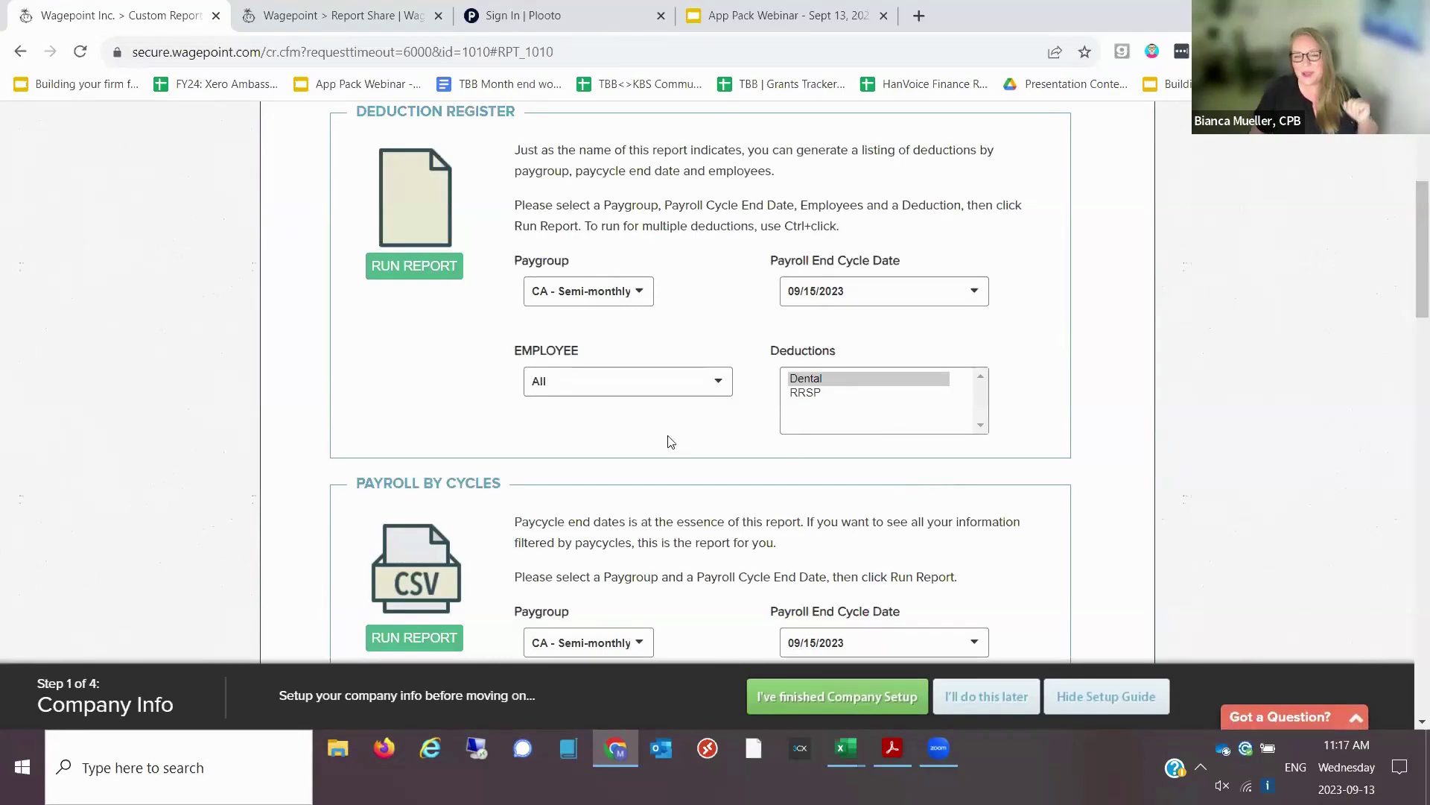
# - Run the Deduction Register for the RRSP deduction, covering all CA - Semi-monthly employees for the cycle ending 09/15/2023
pyautogui.scroll(2, 1401, 253)
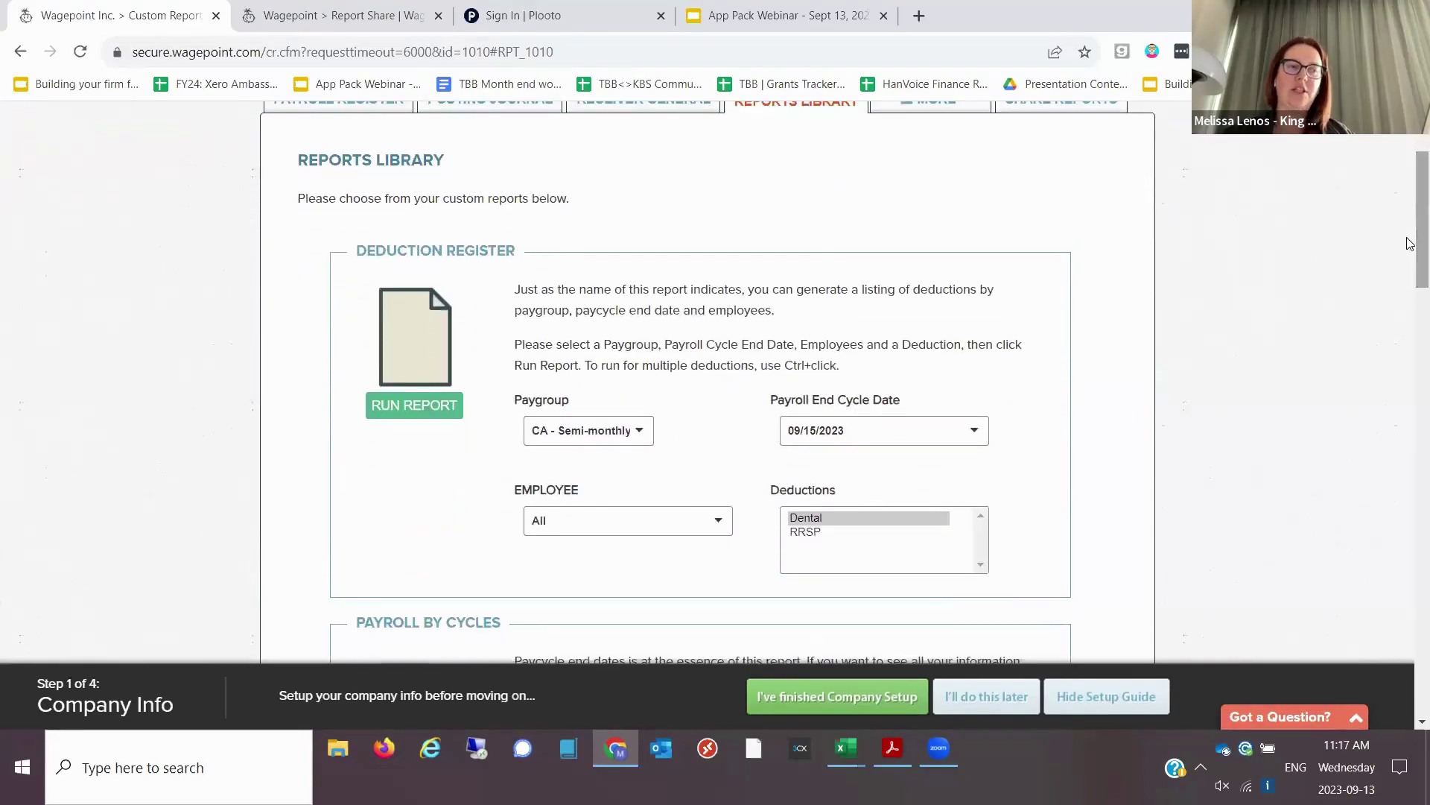
pyautogui.click(816, 532)
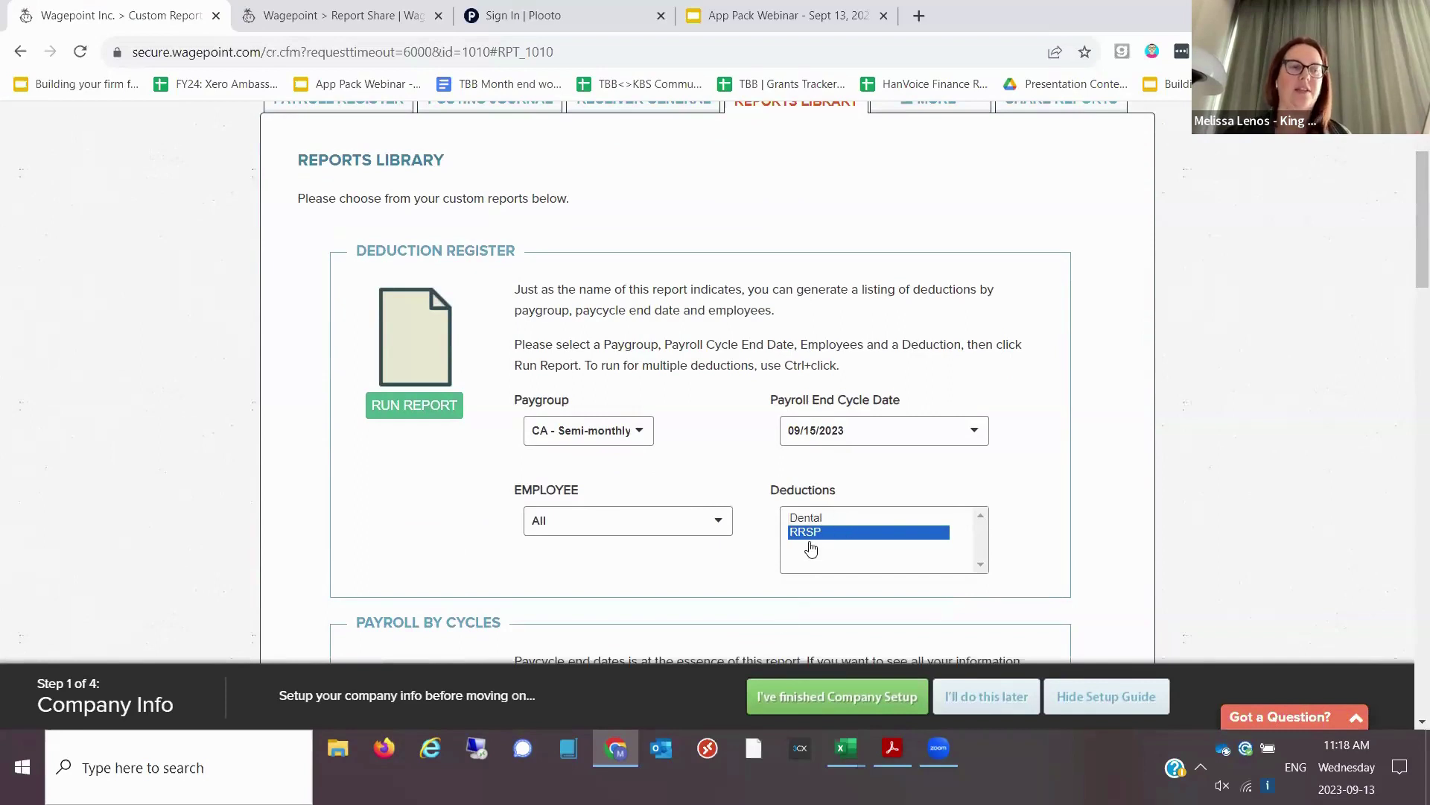
pyautogui.click(414, 406)
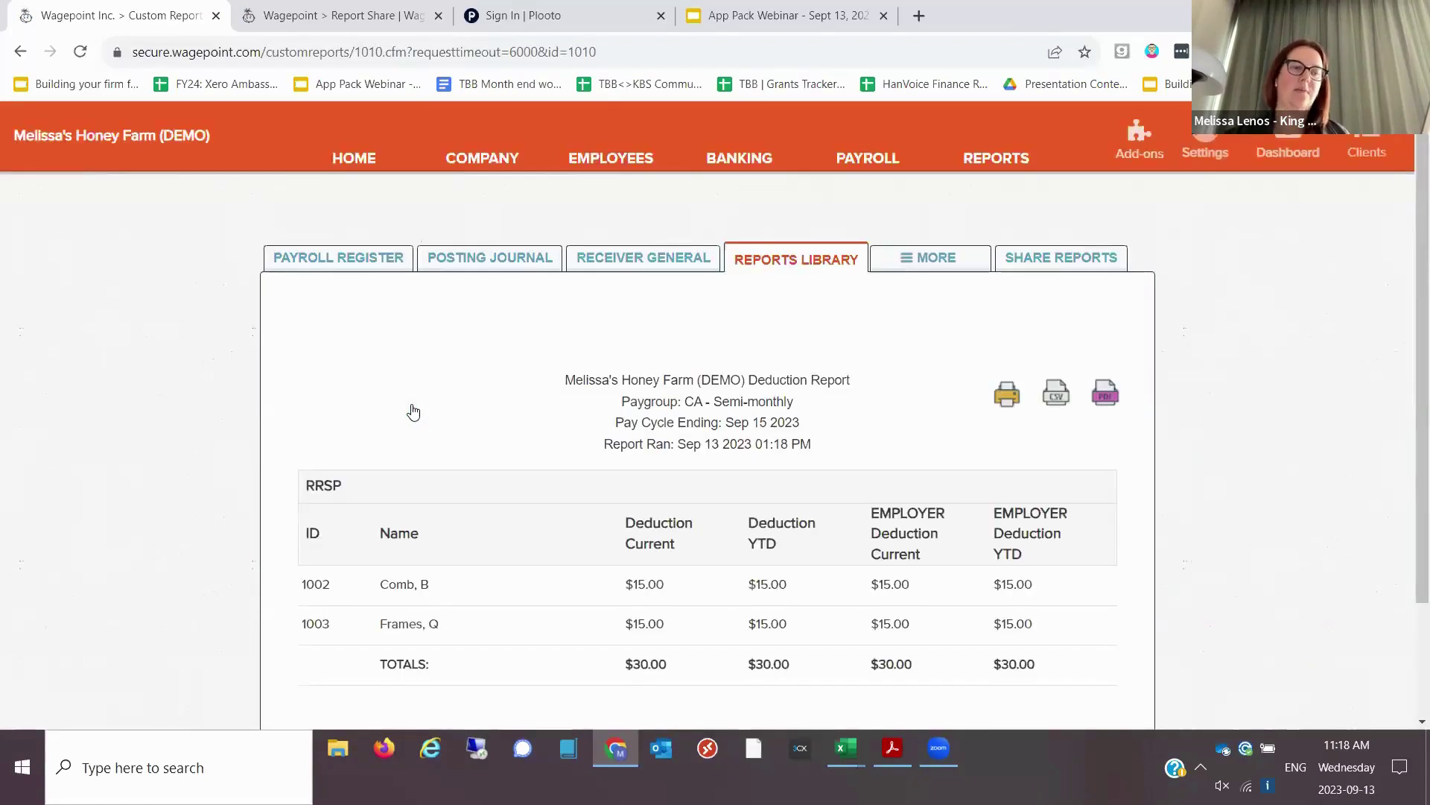
# - Download the RRSP deduction report as CSV, view it in Excel, and return to Wagepoint in the browser
pyautogui.click(1057, 395)
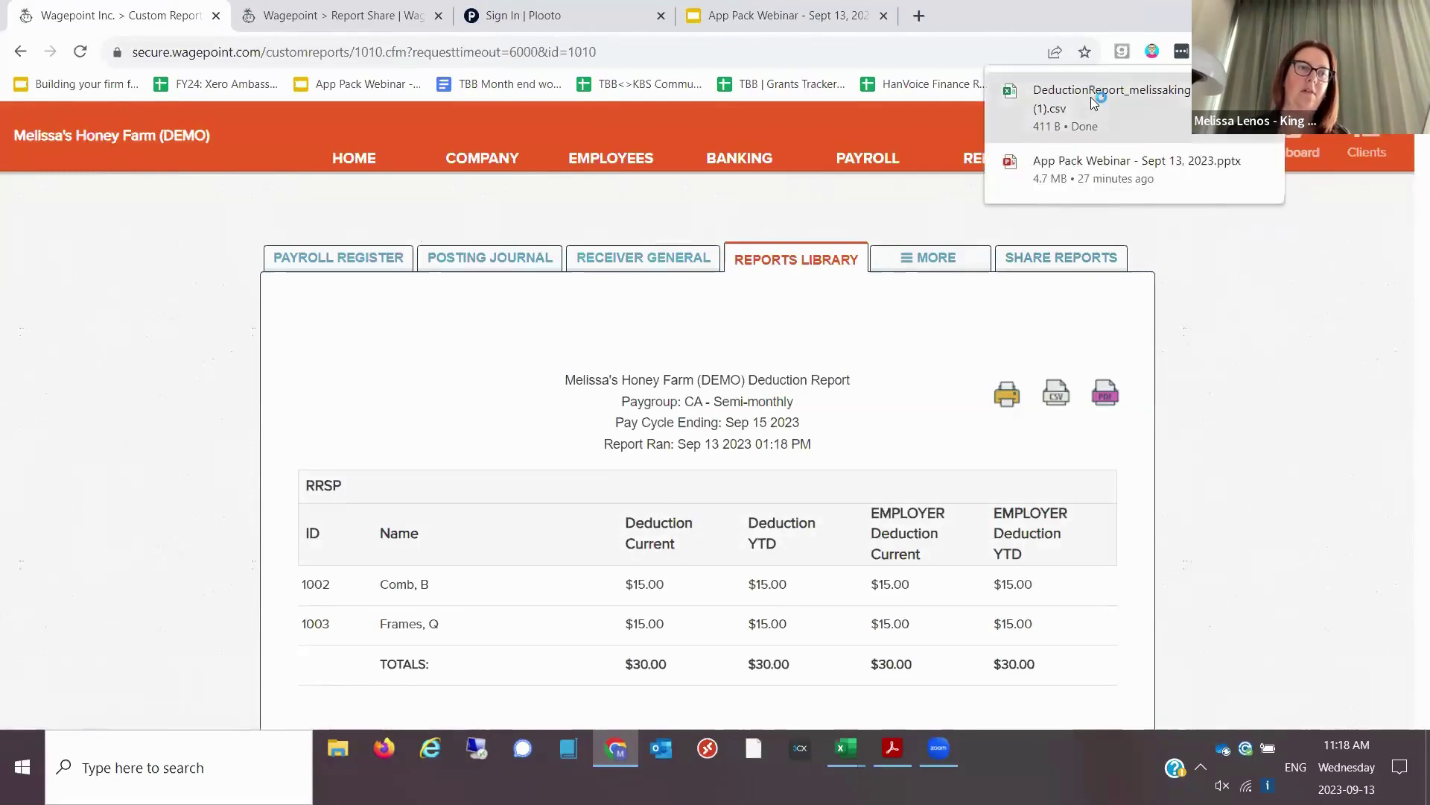
pyautogui.click(1093, 103)
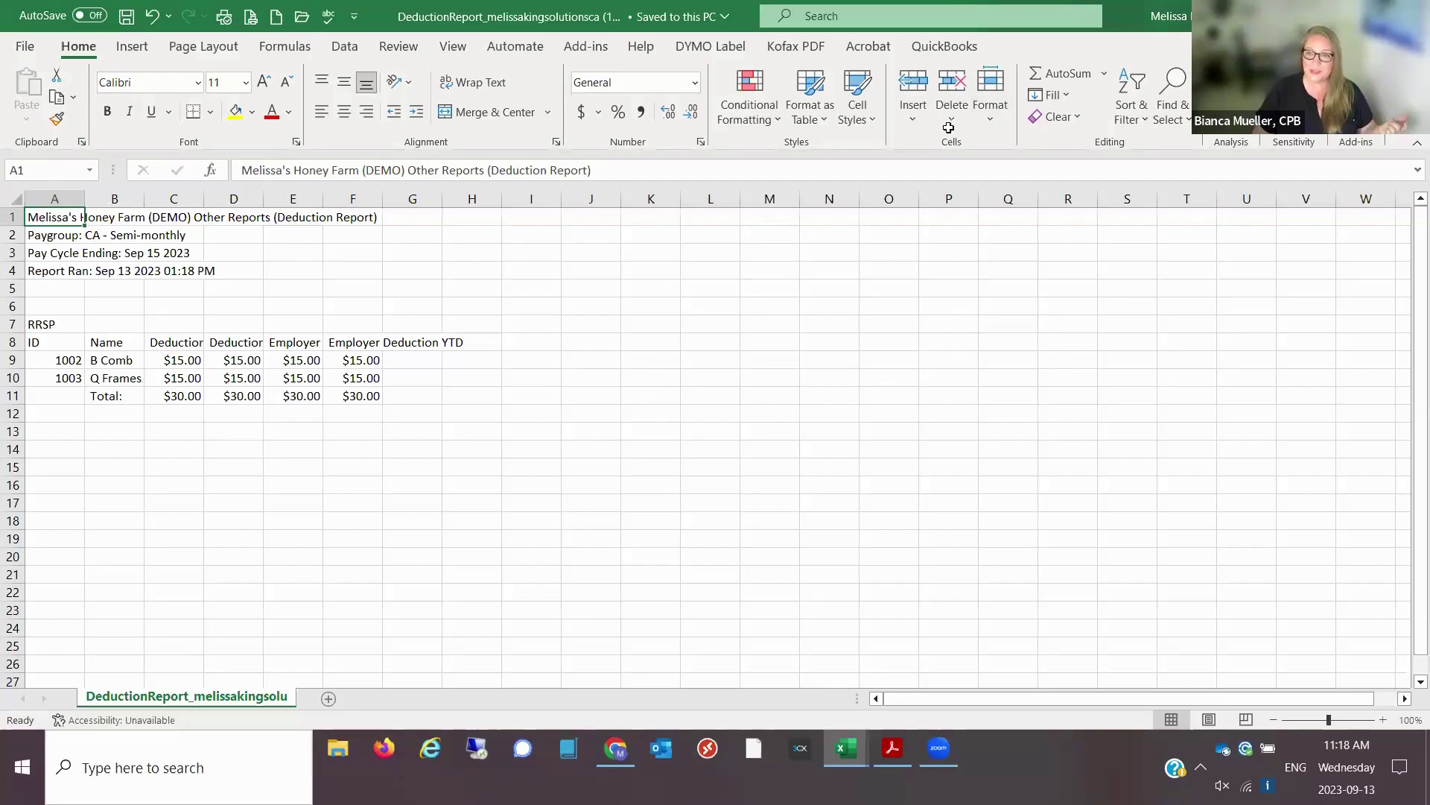
pyautogui.click(1323, 16)
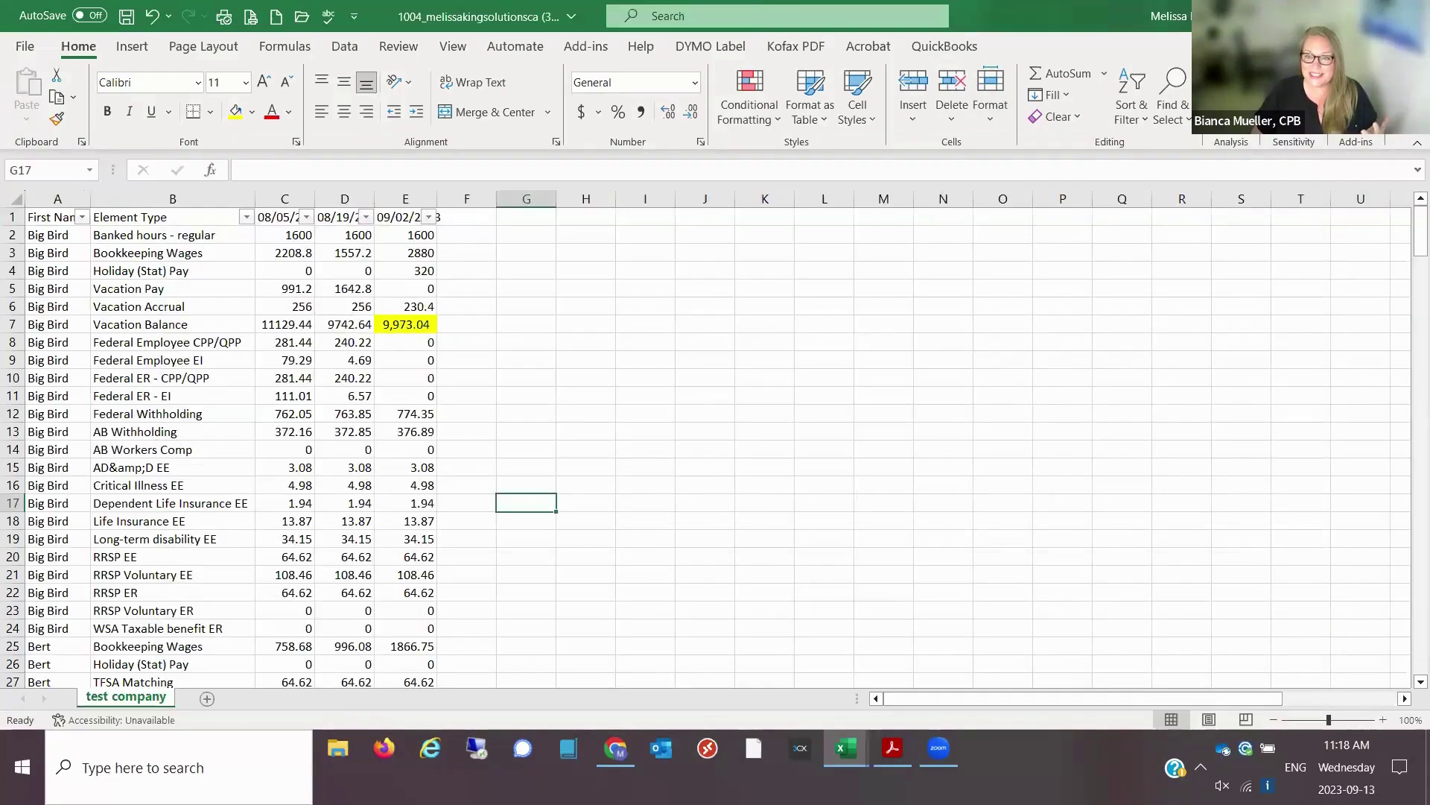
pyautogui.click(1323, 16)
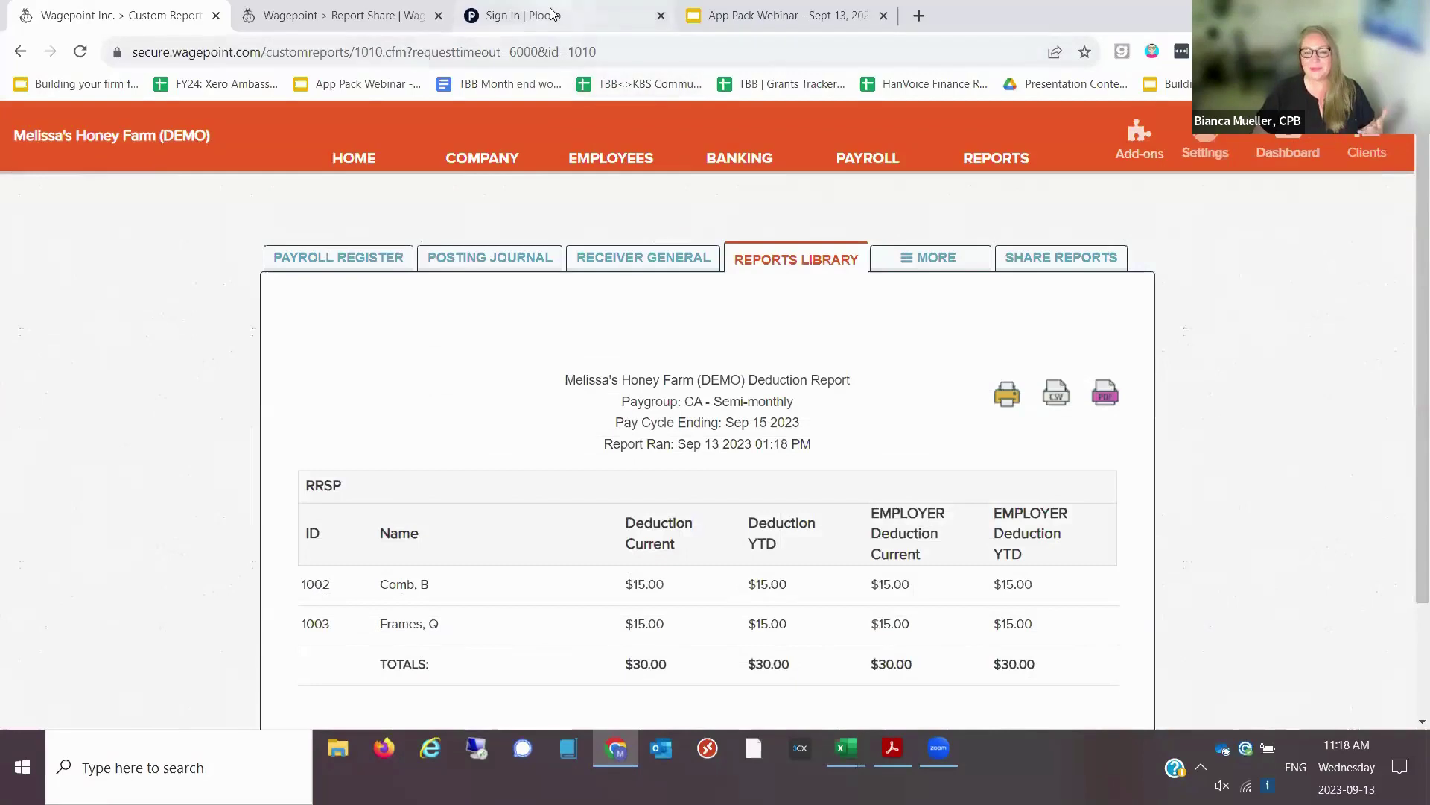
# - Switch to the Plooto sign-in page and complete the image verification by selecting every picture containing cars
pyautogui.click(550, 14)
pyautogui.click(690, 509)
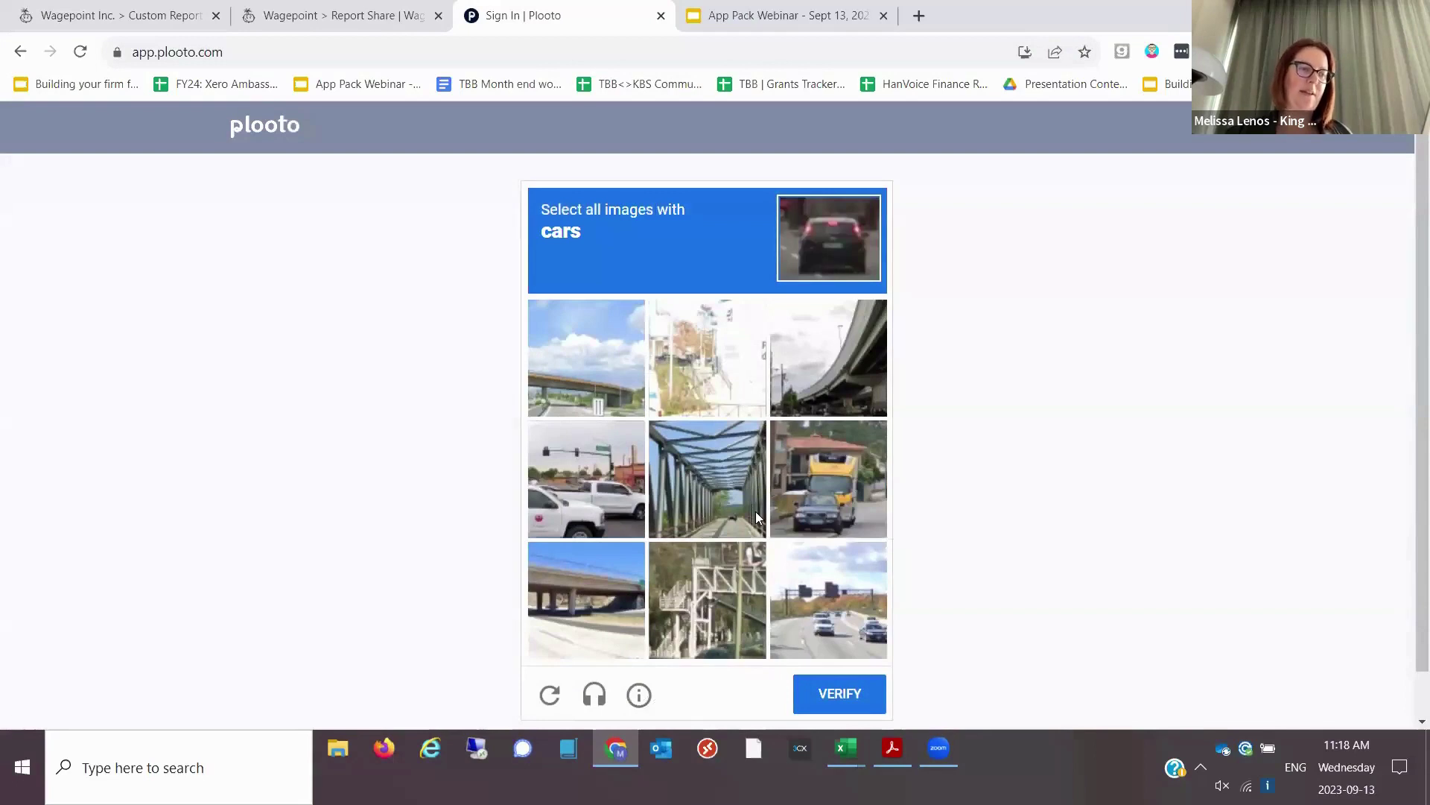
pyautogui.click(841, 483)
pyautogui.click(829, 599)
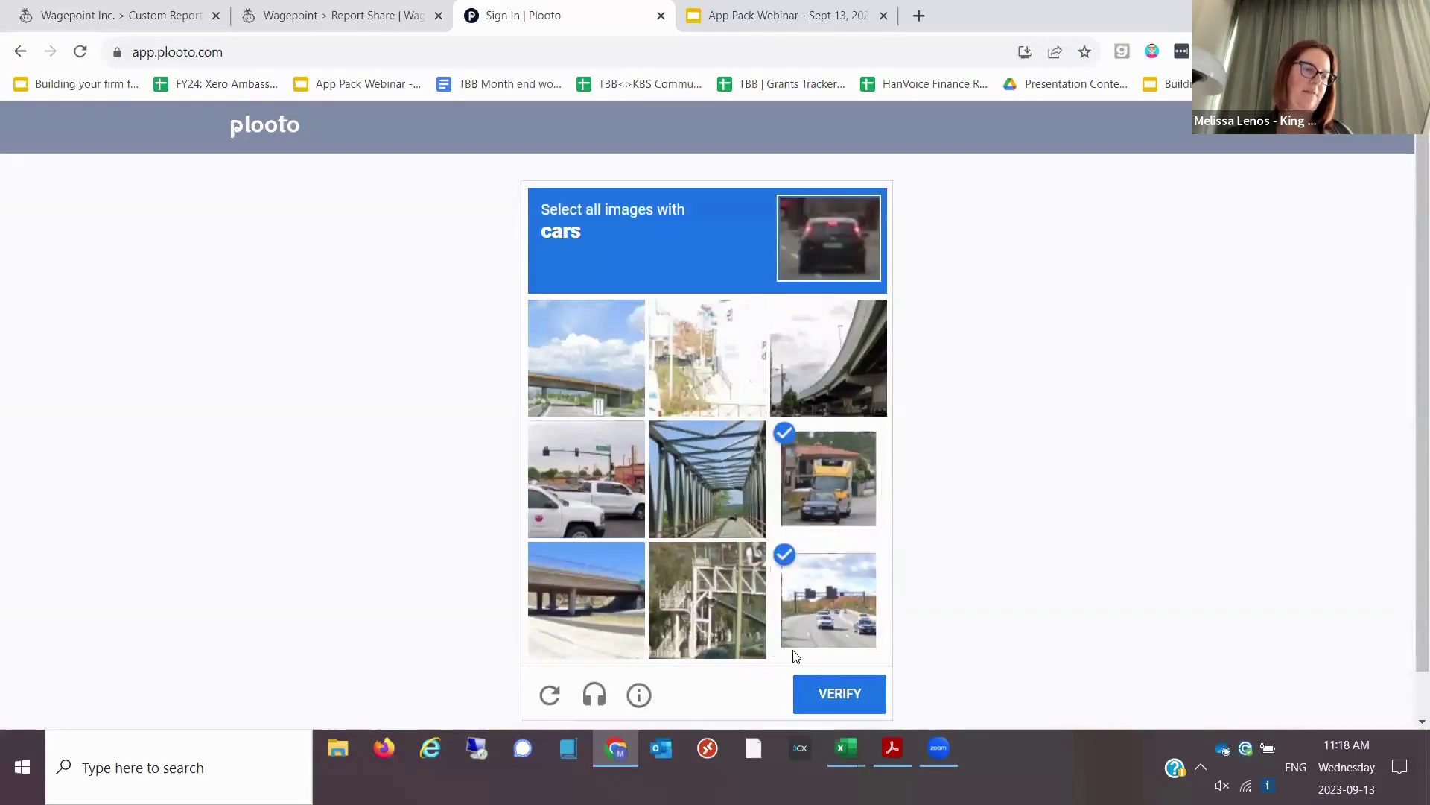
pyautogui.click(852, 700)
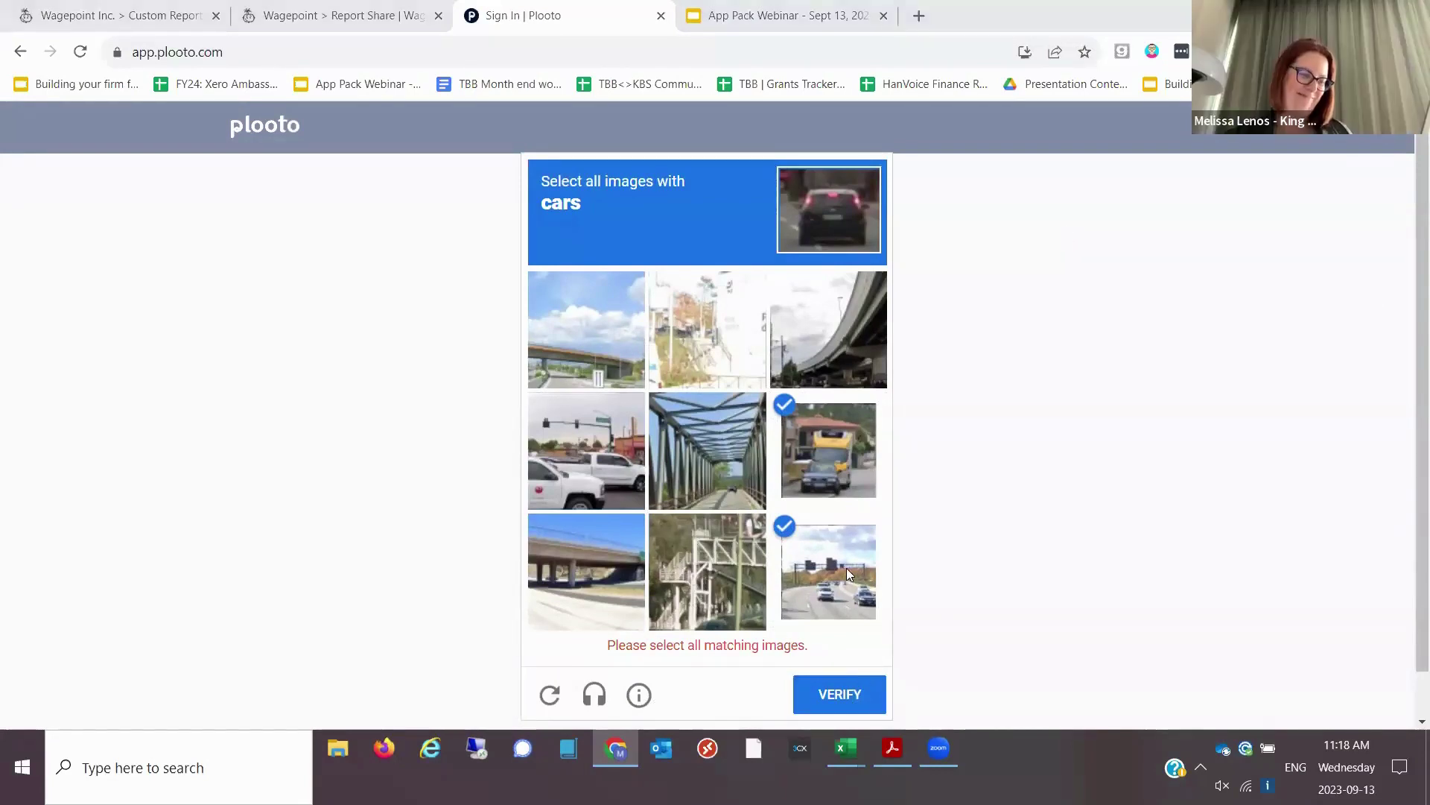
pyautogui.click(708, 465)
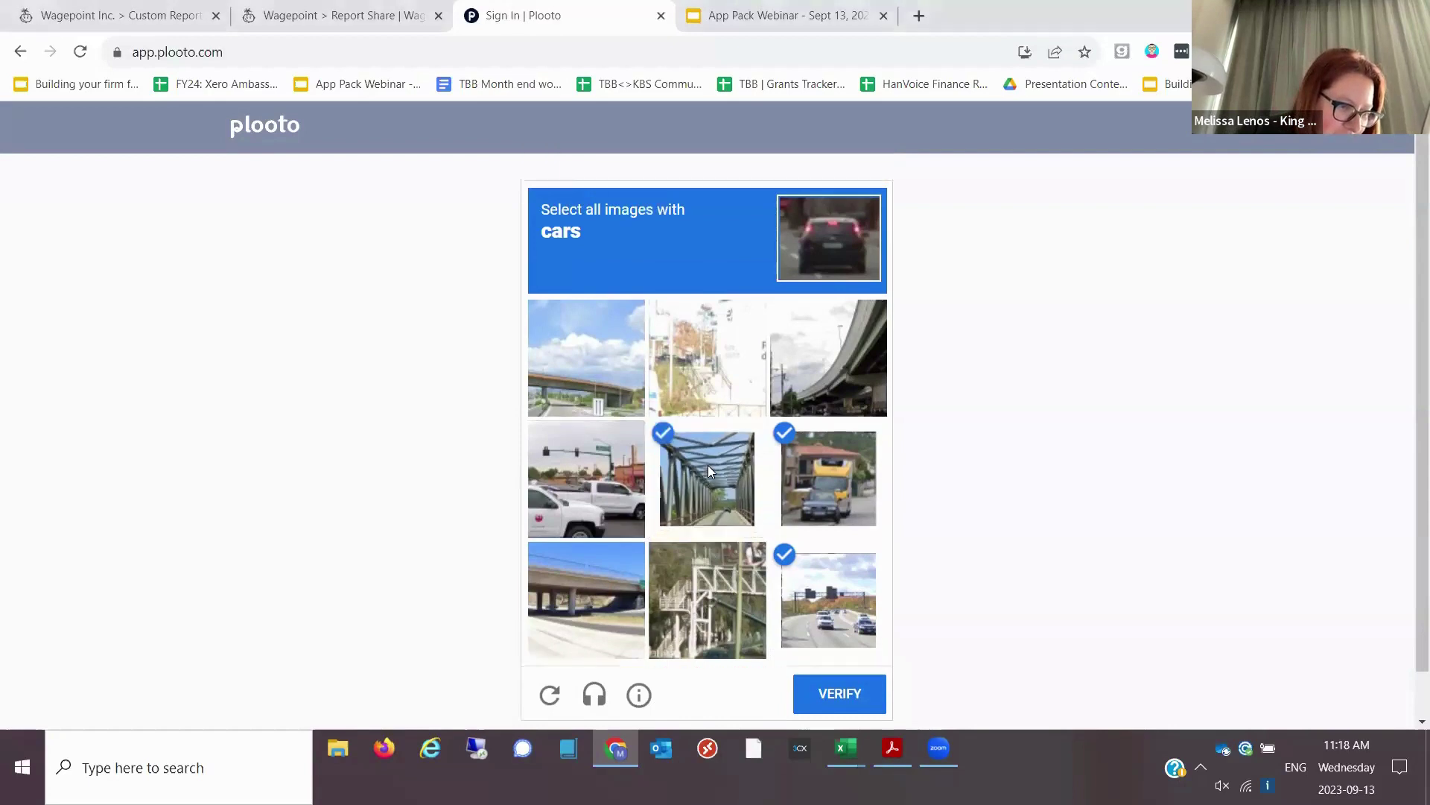
pyautogui.click(547, 498)
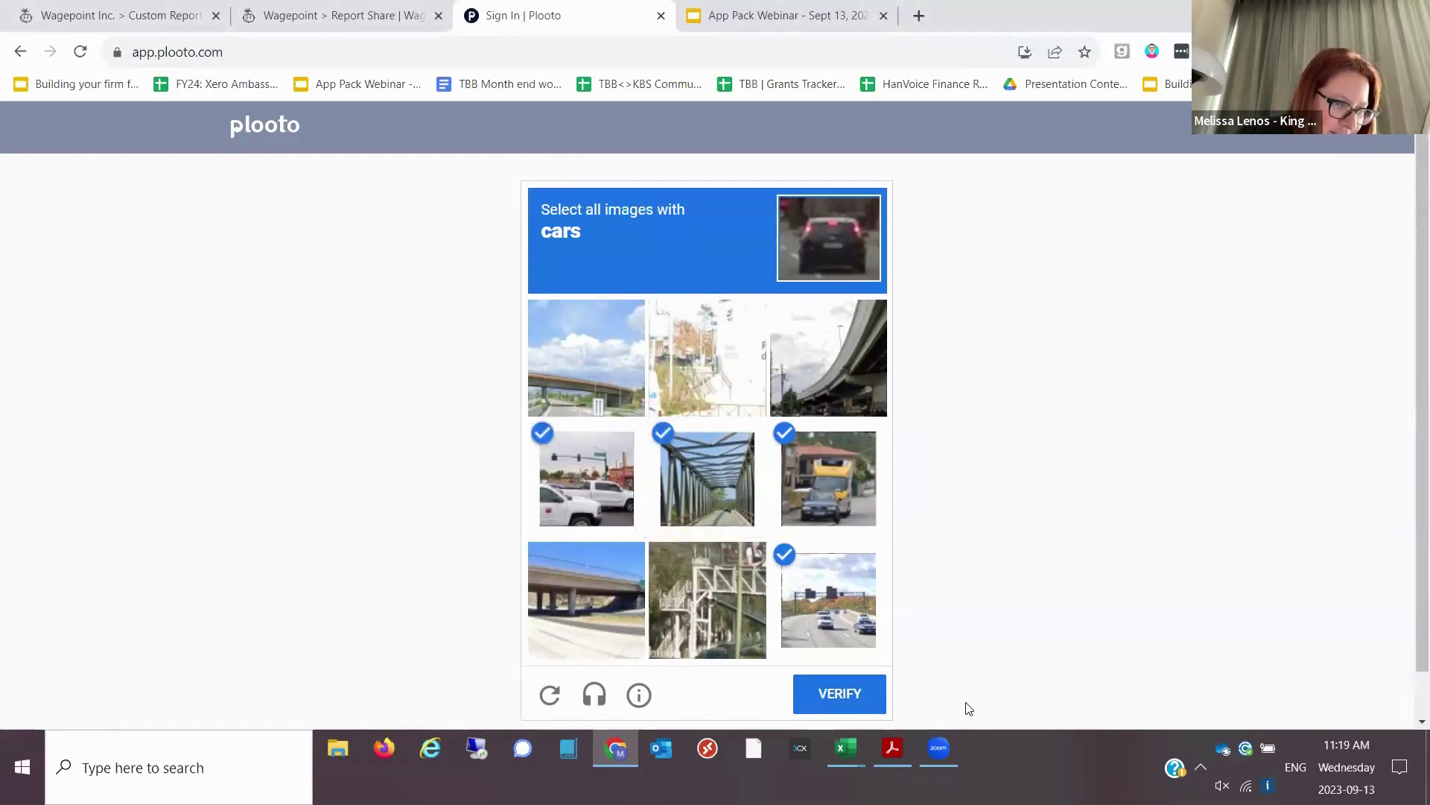
pyautogui.click(834, 694)
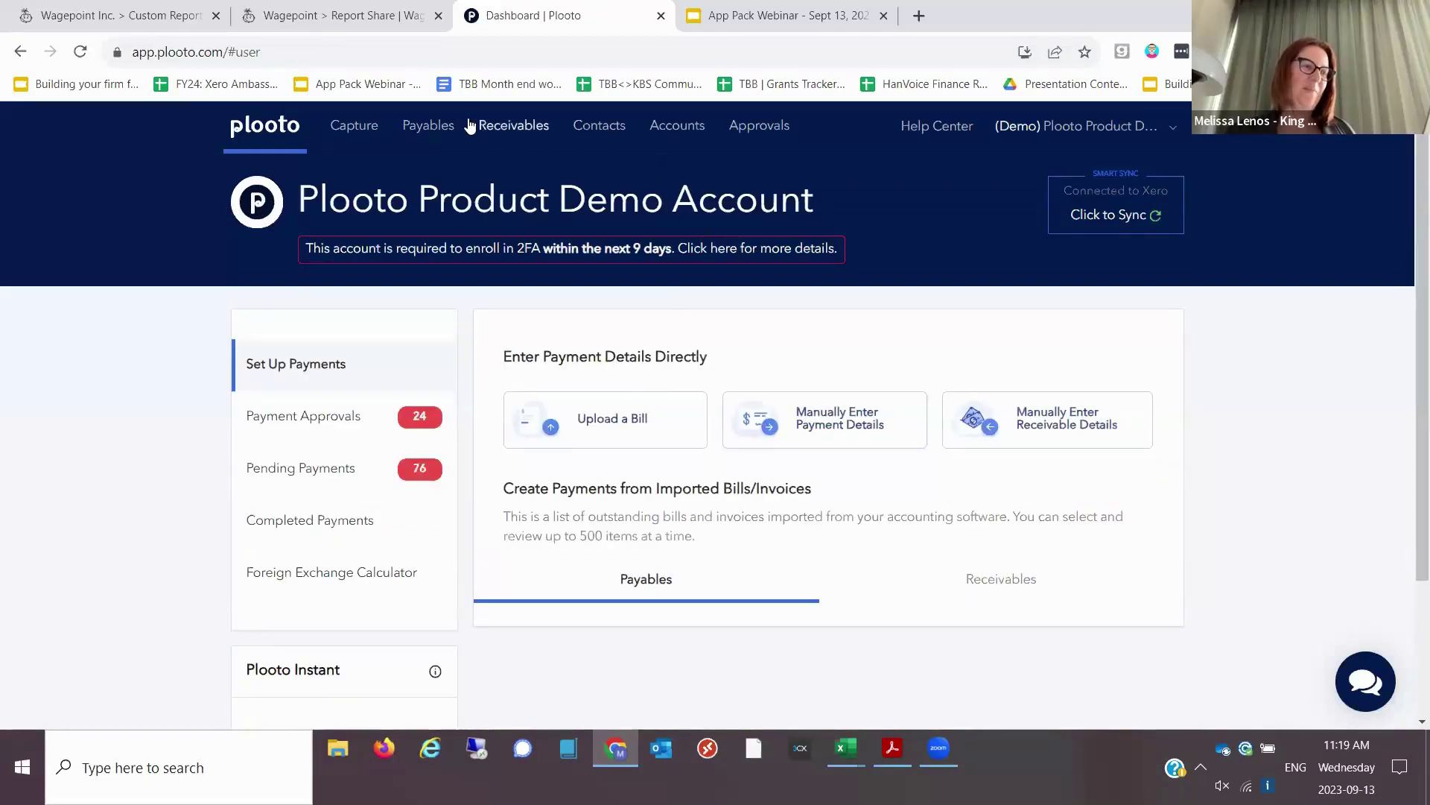
# - Open the payables list and filter the pending payables to those with Payment Status equals Scheduled
pyautogui.click(435, 128)
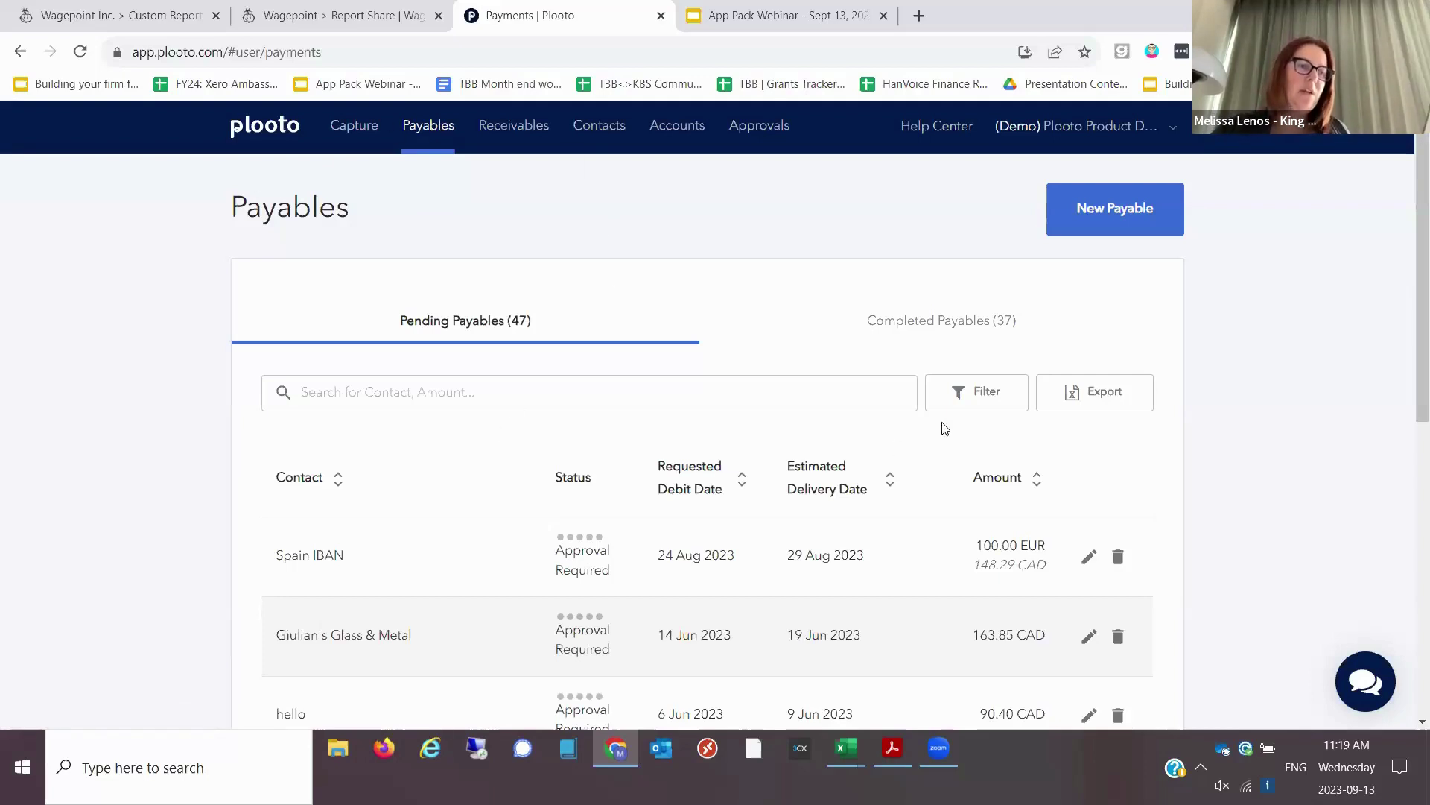
pyautogui.click(977, 398)
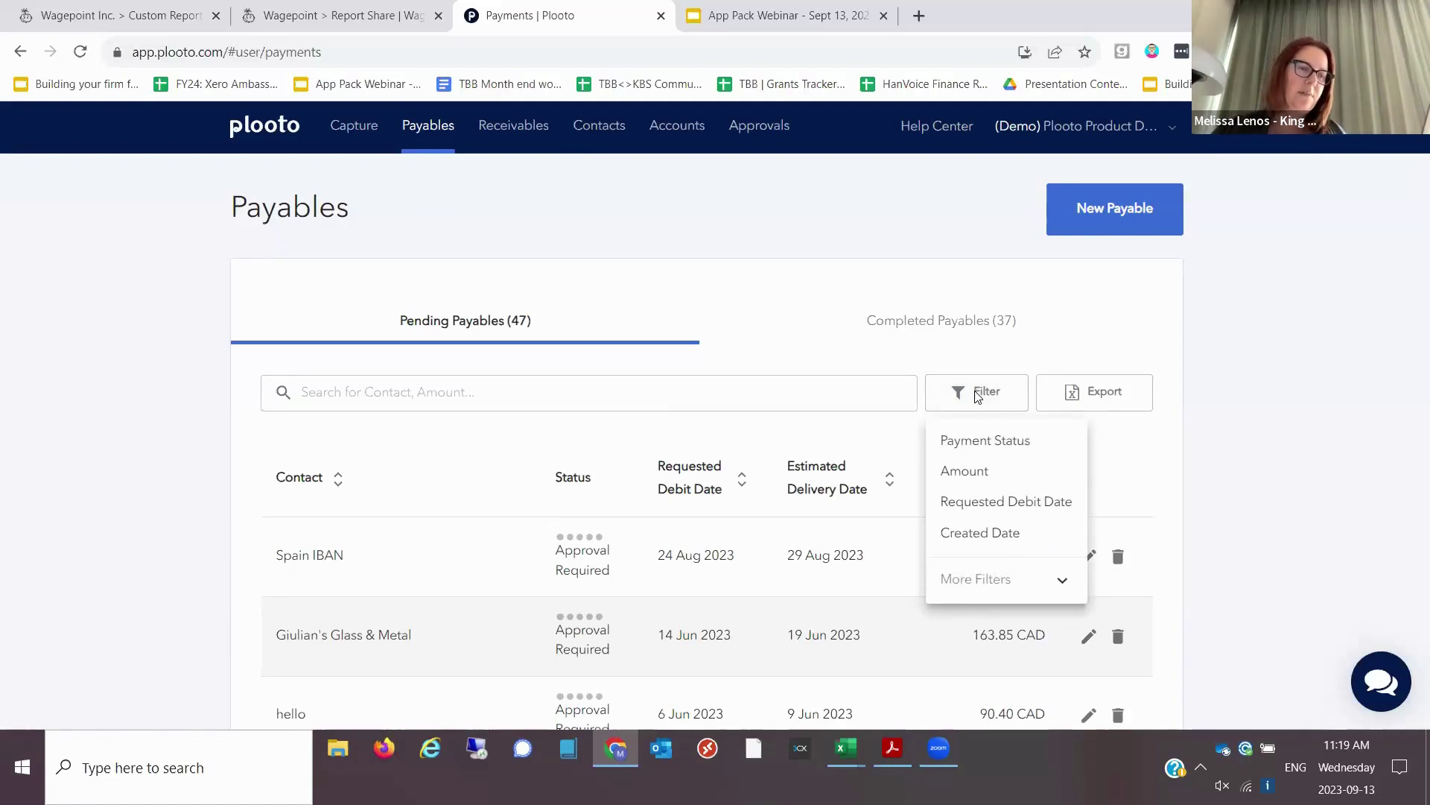
pyautogui.click(984, 441)
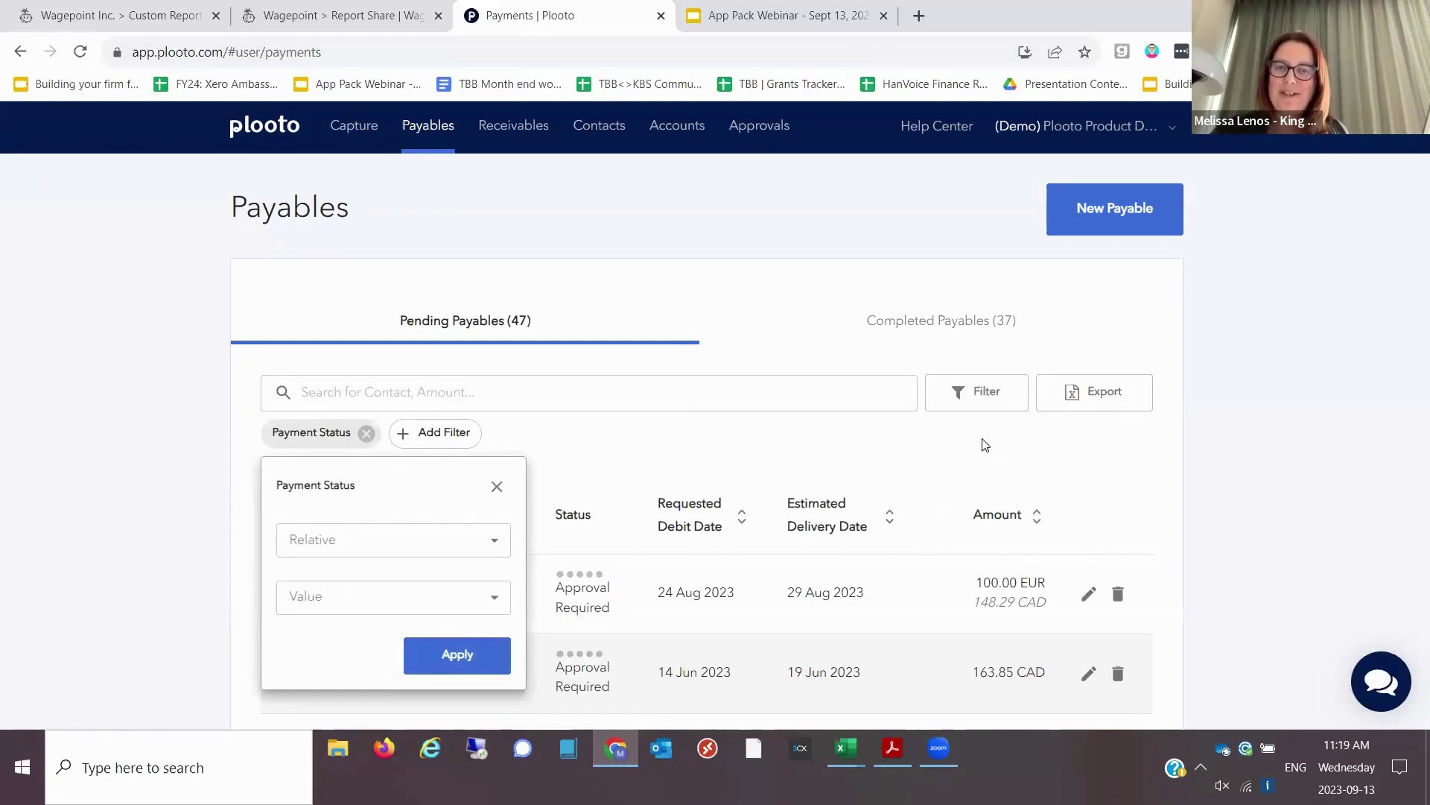
pyautogui.click(386, 536)
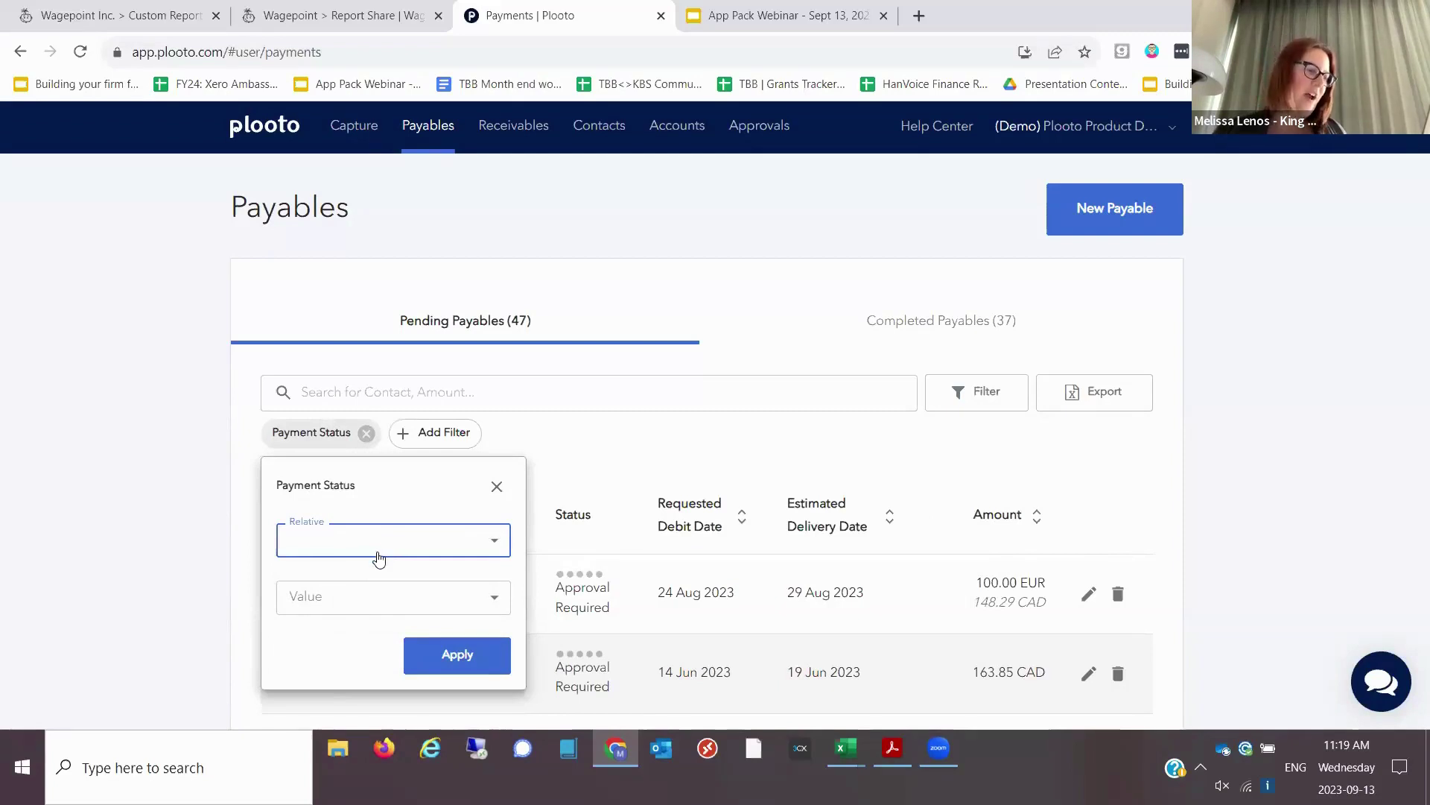
pyautogui.click(372, 551)
pyautogui.click(361, 577)
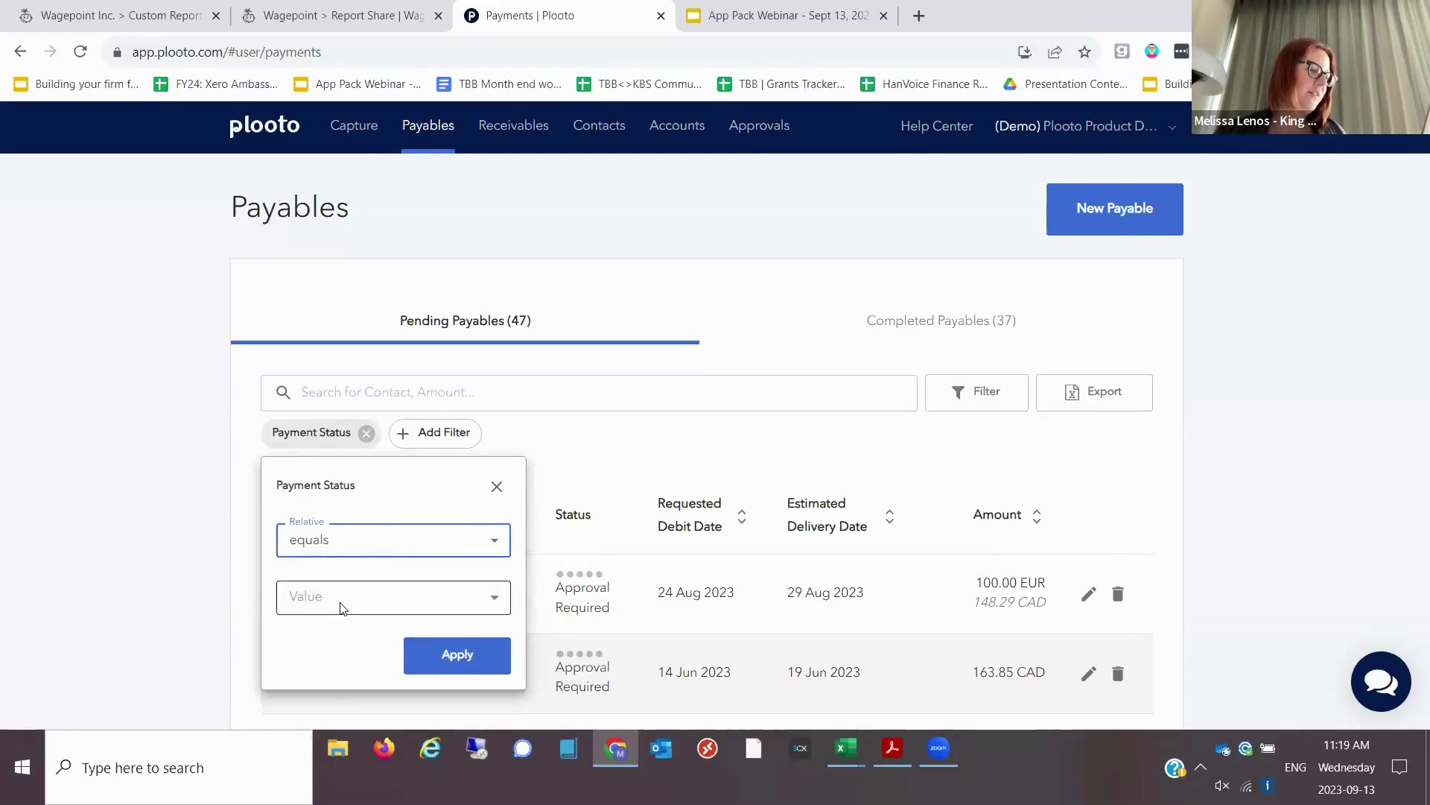
pyautogui.click(342, 598)
pyautogui.click(335, 632)
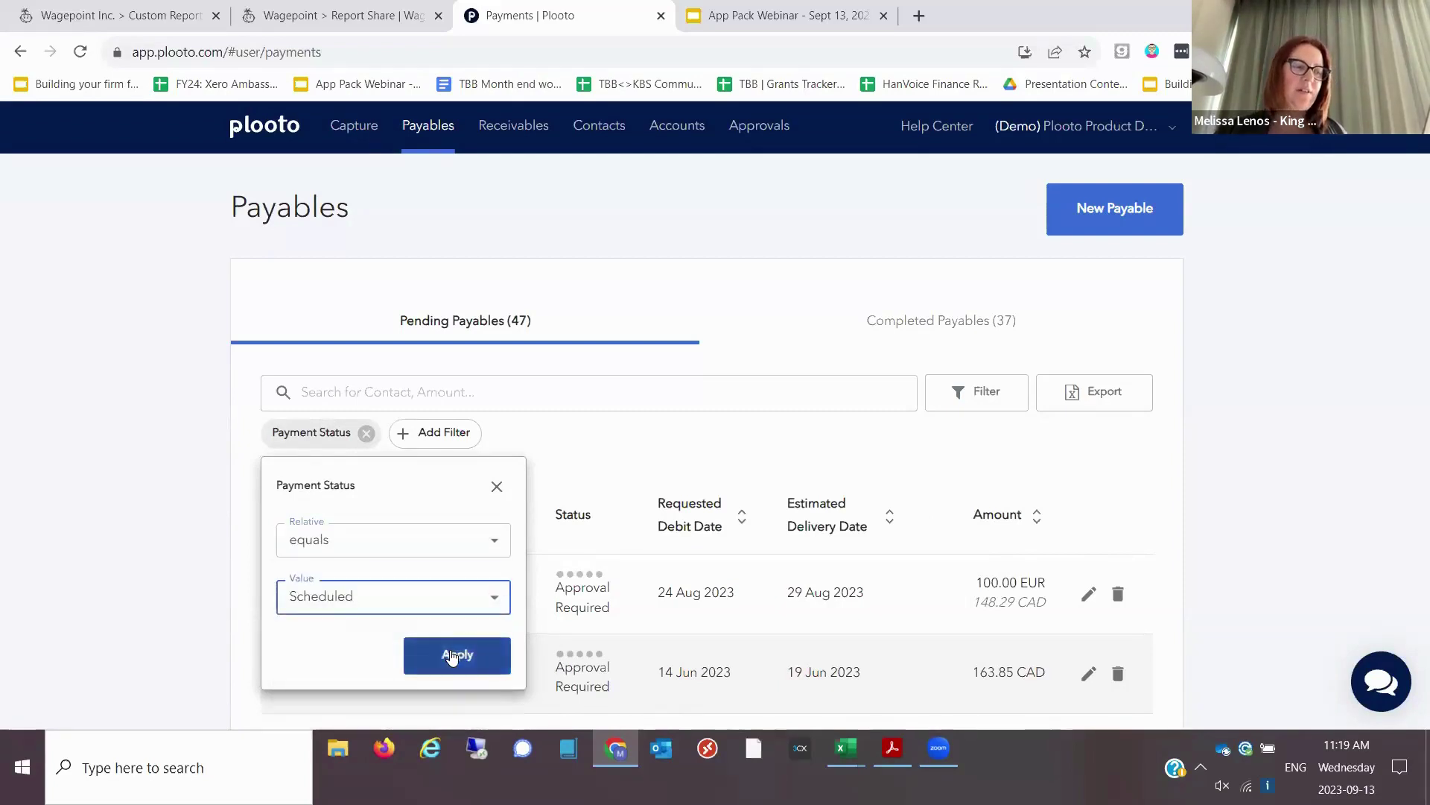
pyautogui.click(454, 656)
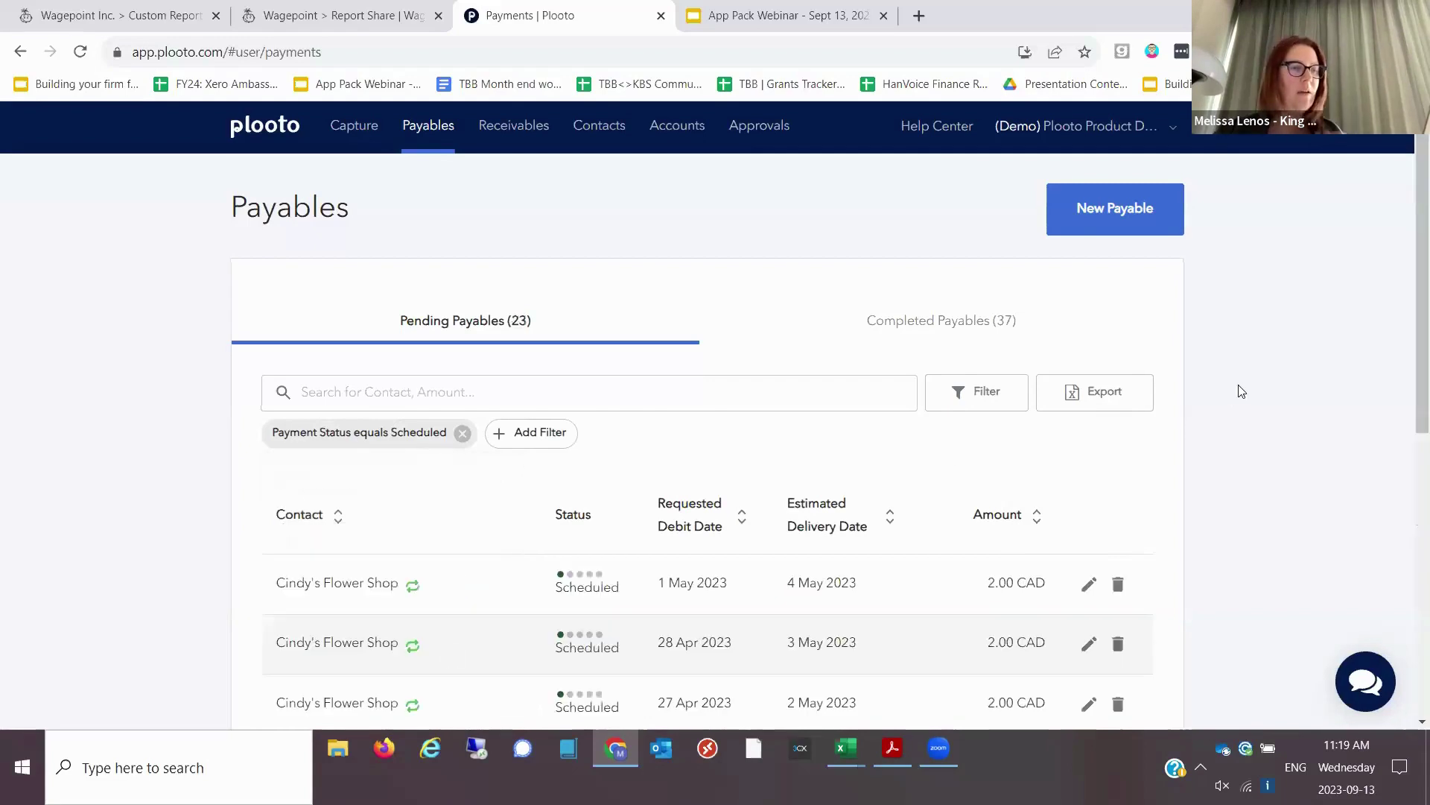
# - Show the export options for the filtered payables, view the Payments By Date workbook in Excel, and return to Plooto
pyautogui.moveTo(1414, 255); pyautogui.dragTo(1410, 373)
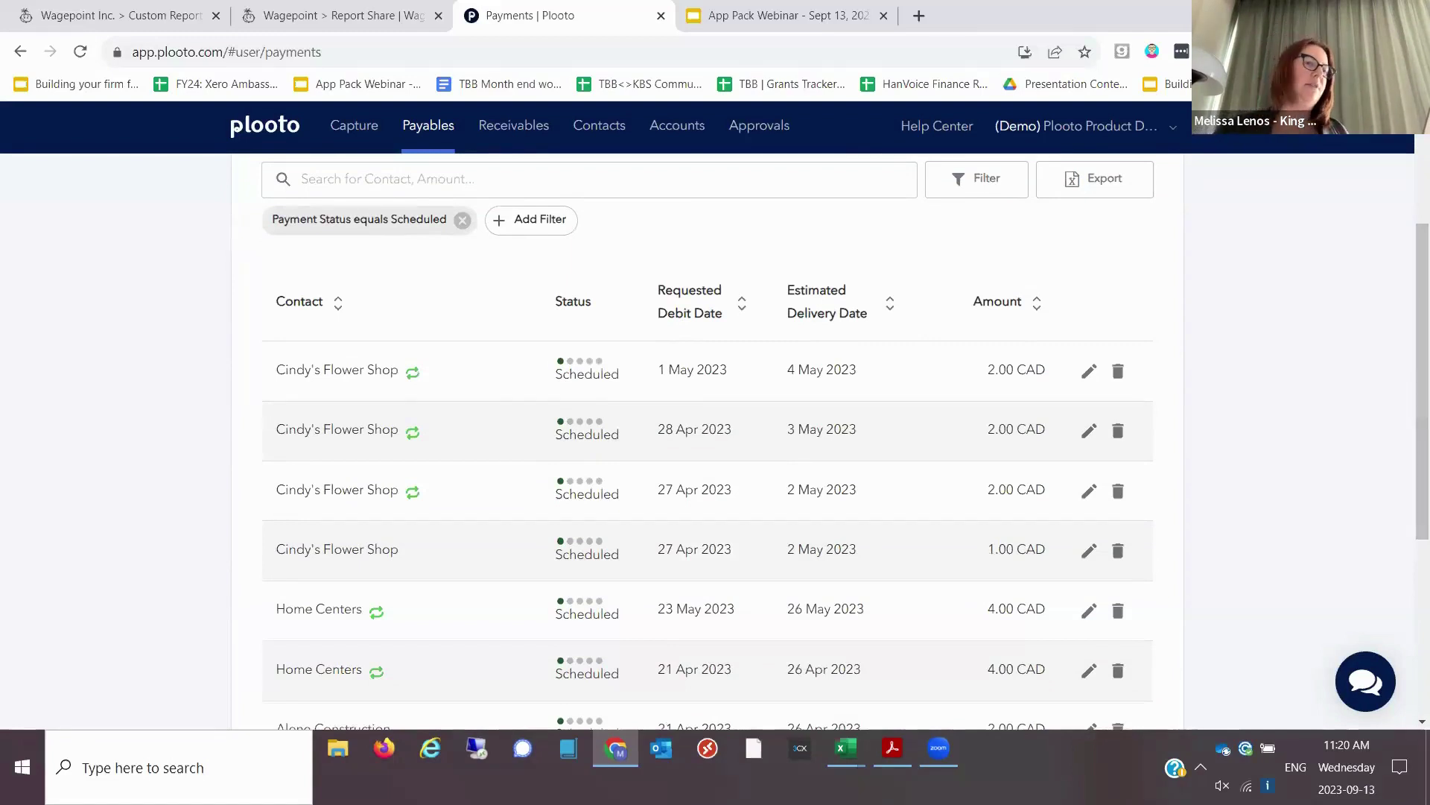
pyautogui.click(1096, 191)
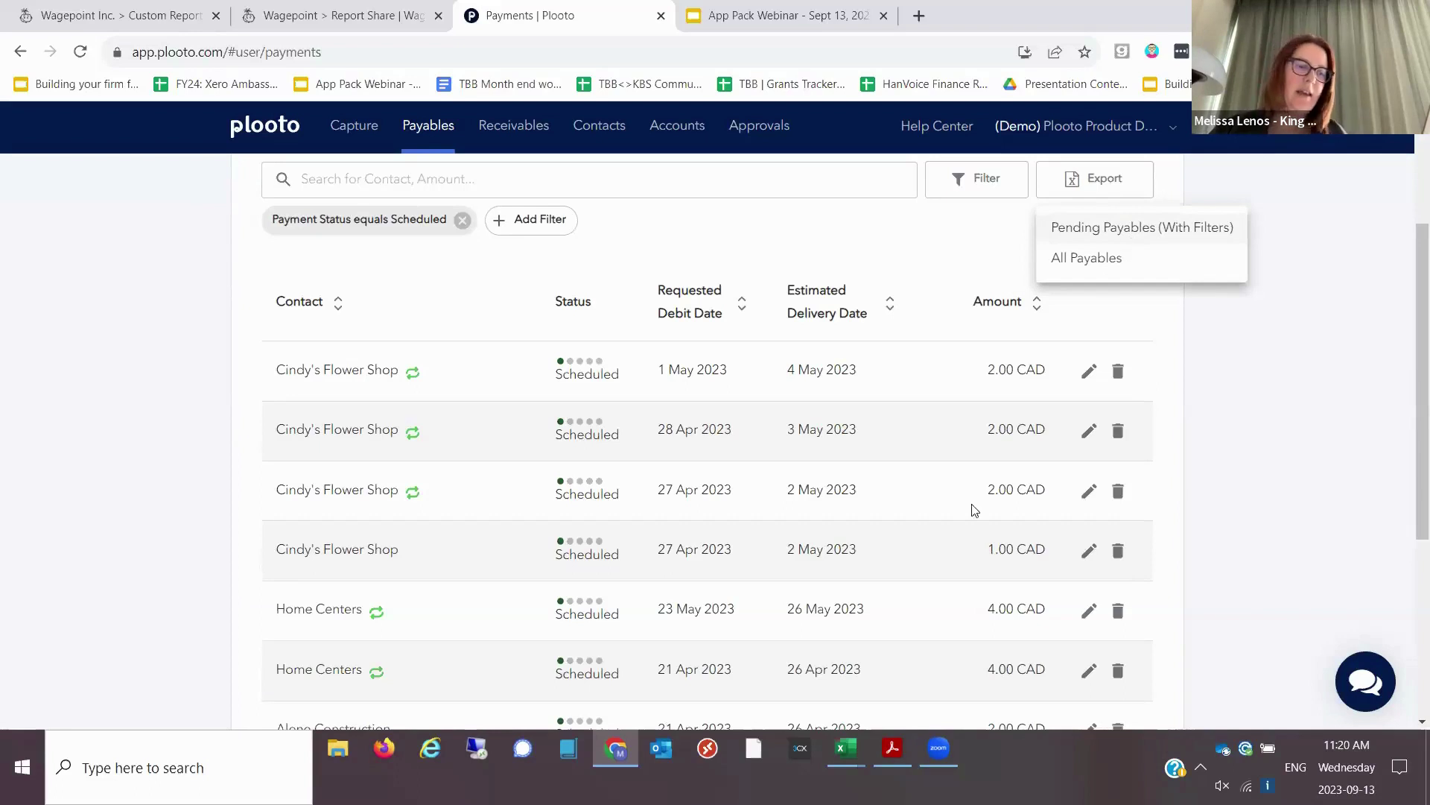
pyautogui.moveTo(848, 756)
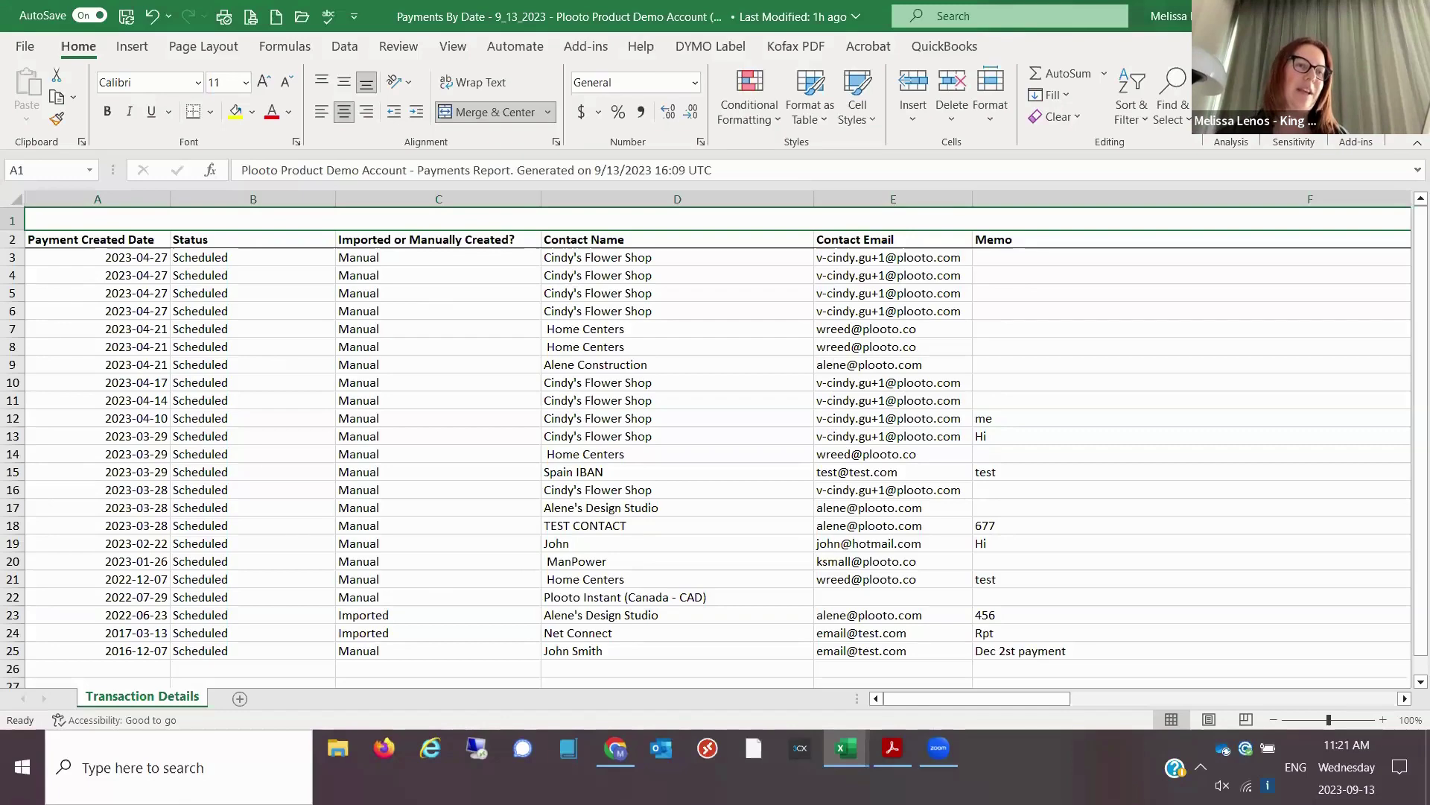
pyautogui.hotkey('alt', 'Tab')
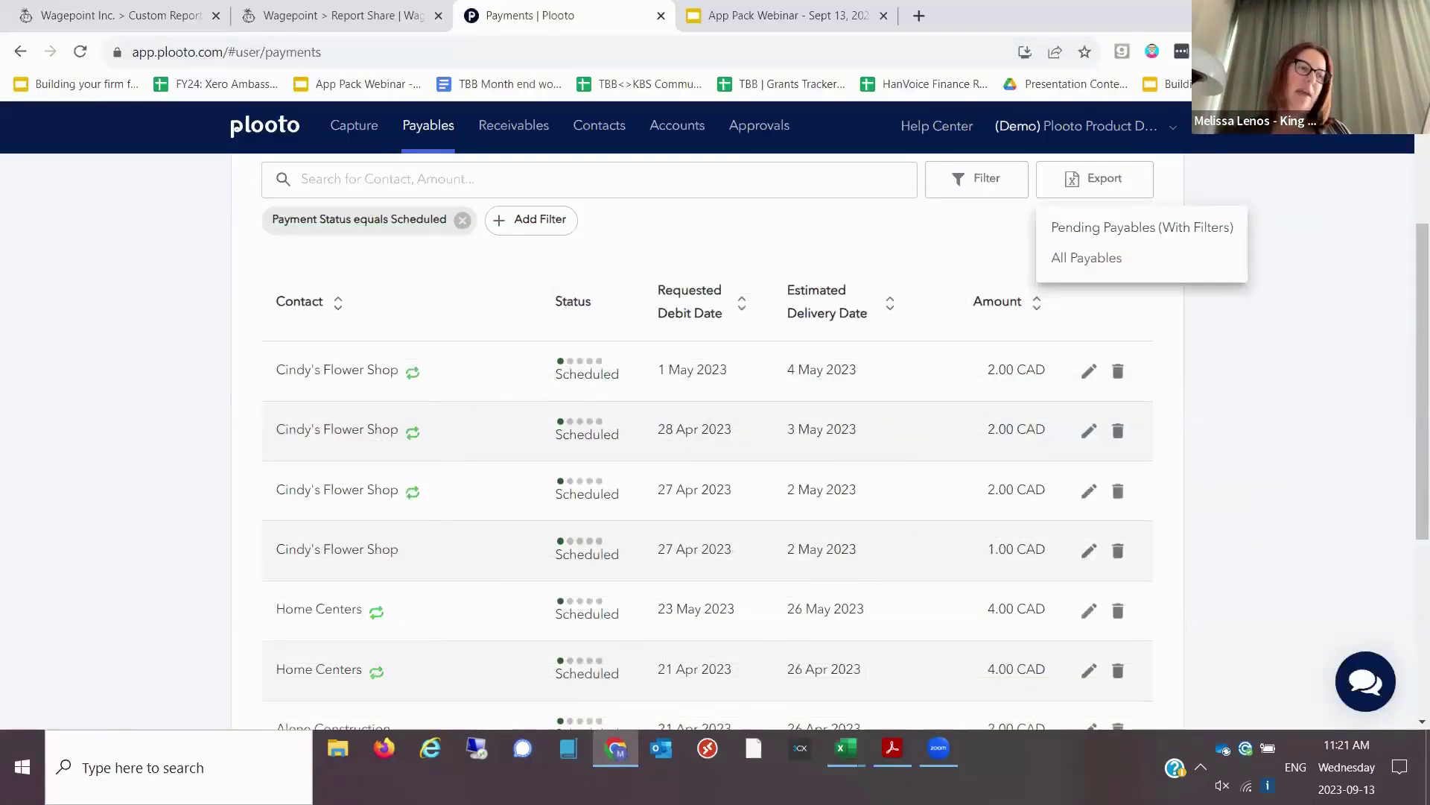
# - View the list of completed payables
pyautogui.scroll(2, 779, 328)
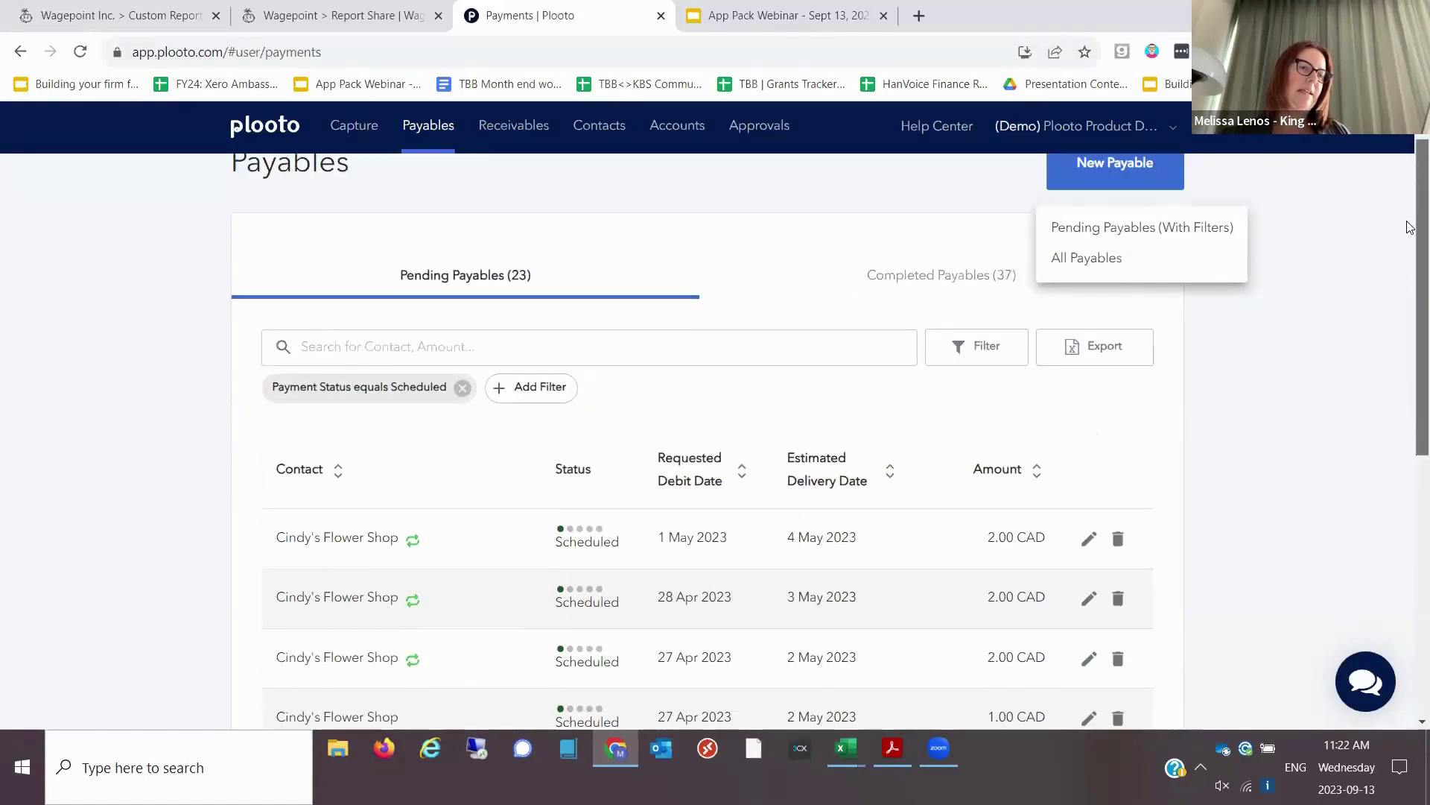
pyautogui.click(887, 290)
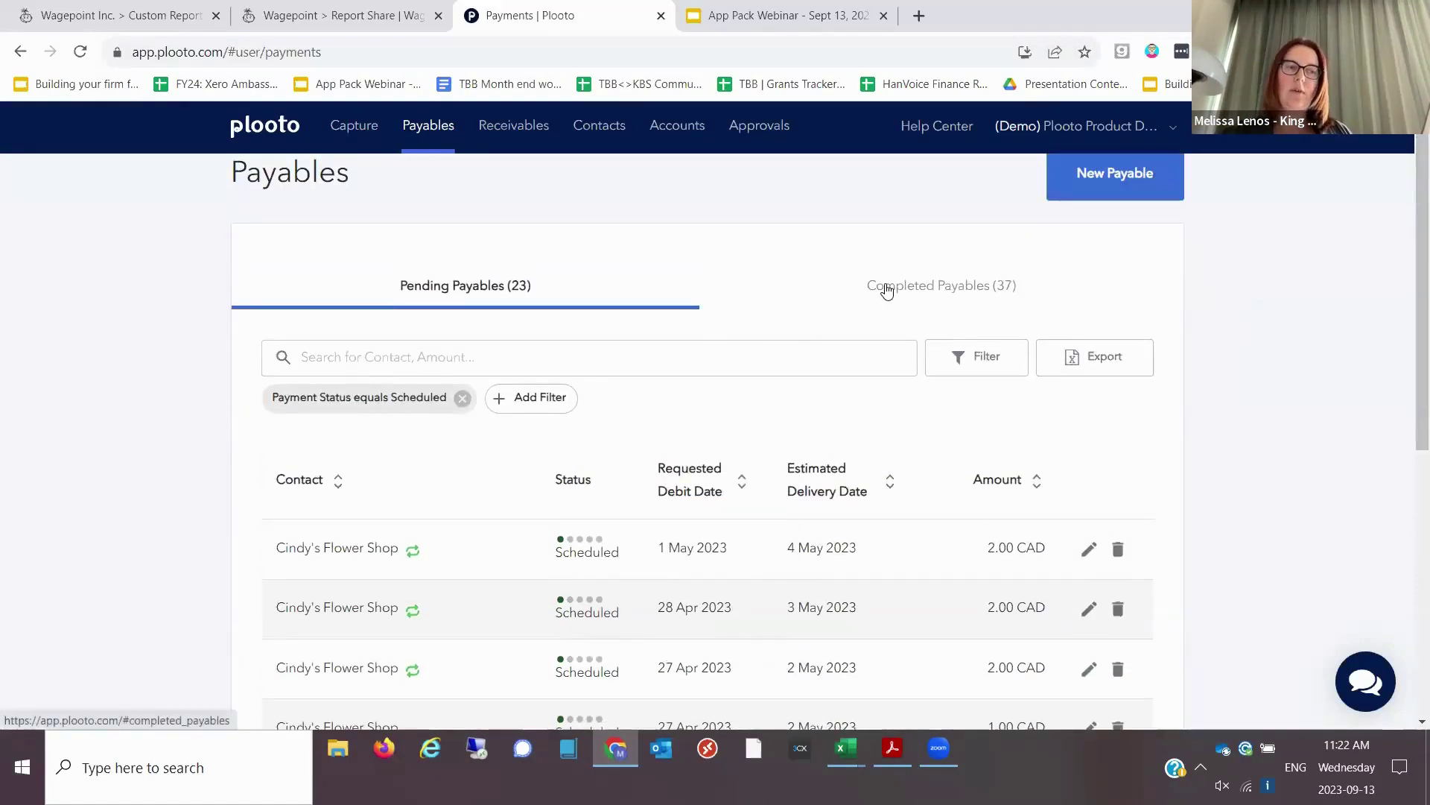
pyautogui.click(886, 290)
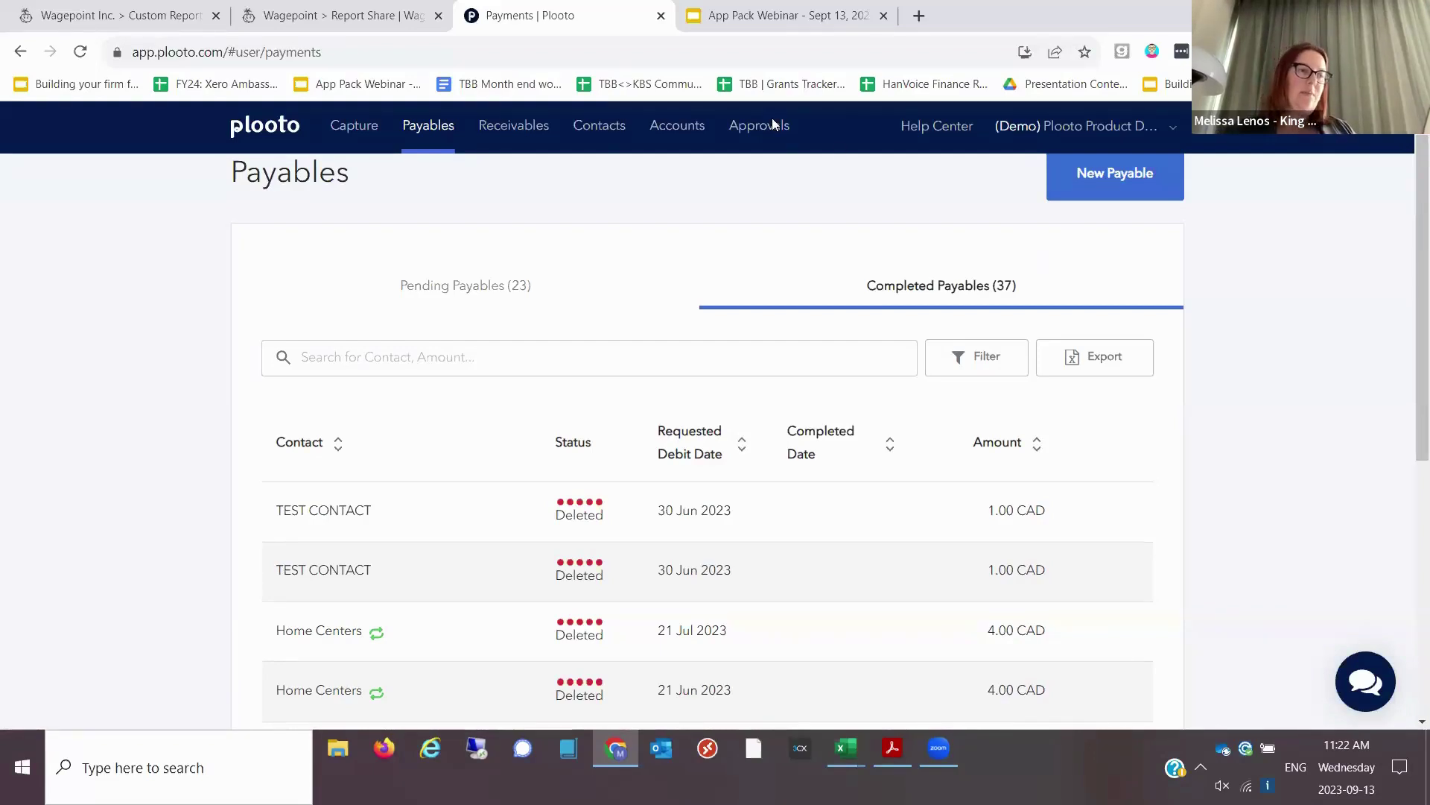
# - Open the receivables list and filter the pending receivables by Request Status not equal to Payment Scheduled
pyautogui.click(514, 127)
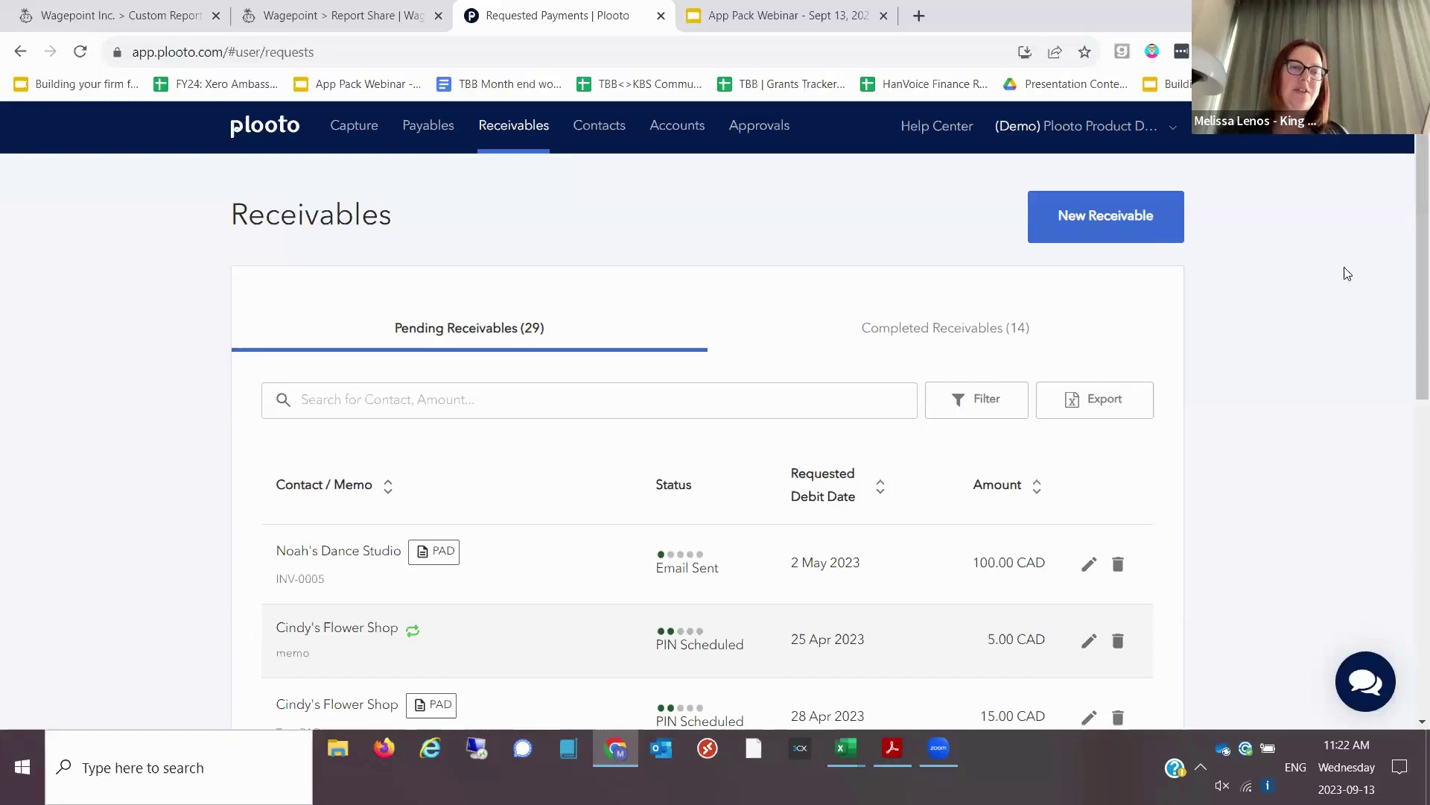
pyautogui.scroll(-1, 1406, 290)
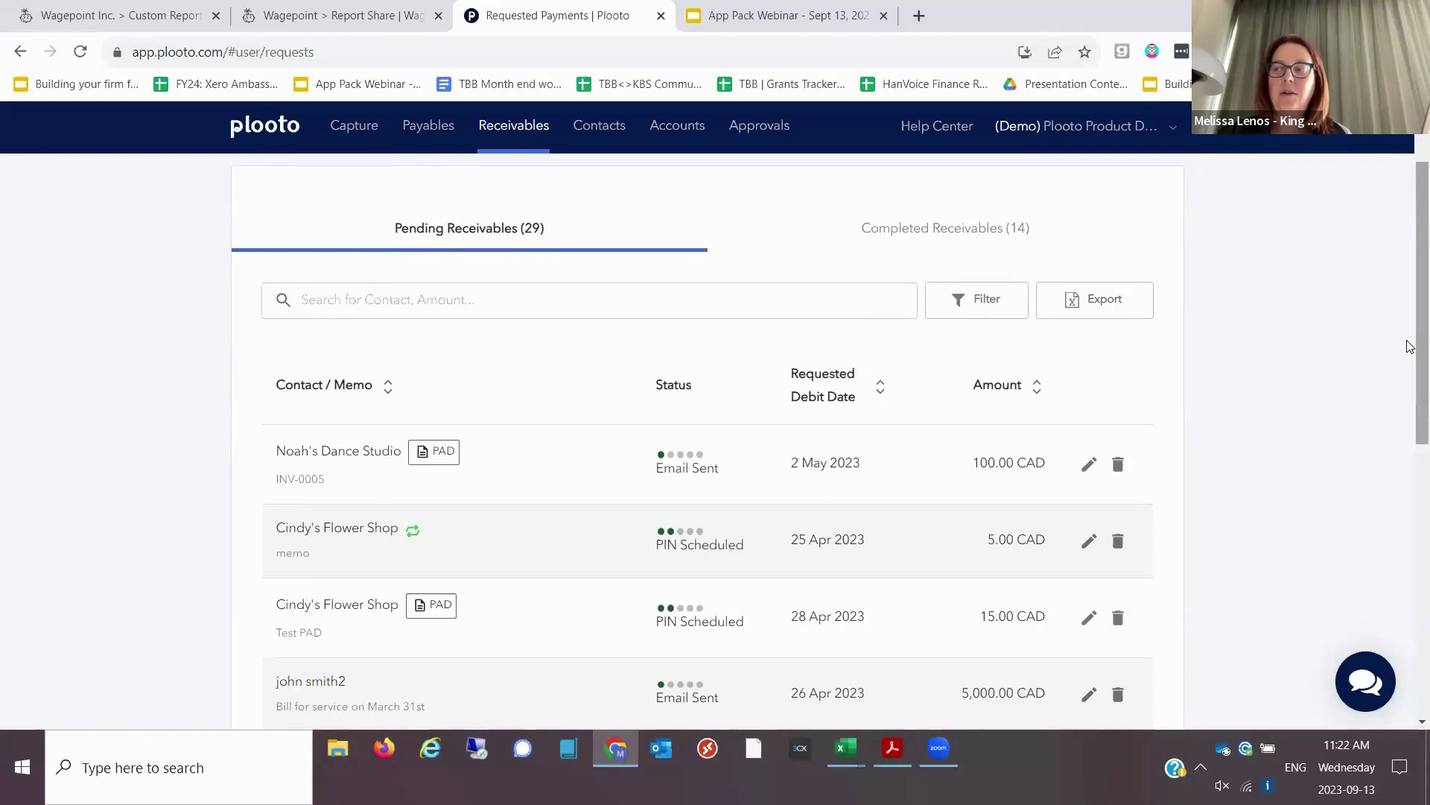
pyautogui.click(981, 311)
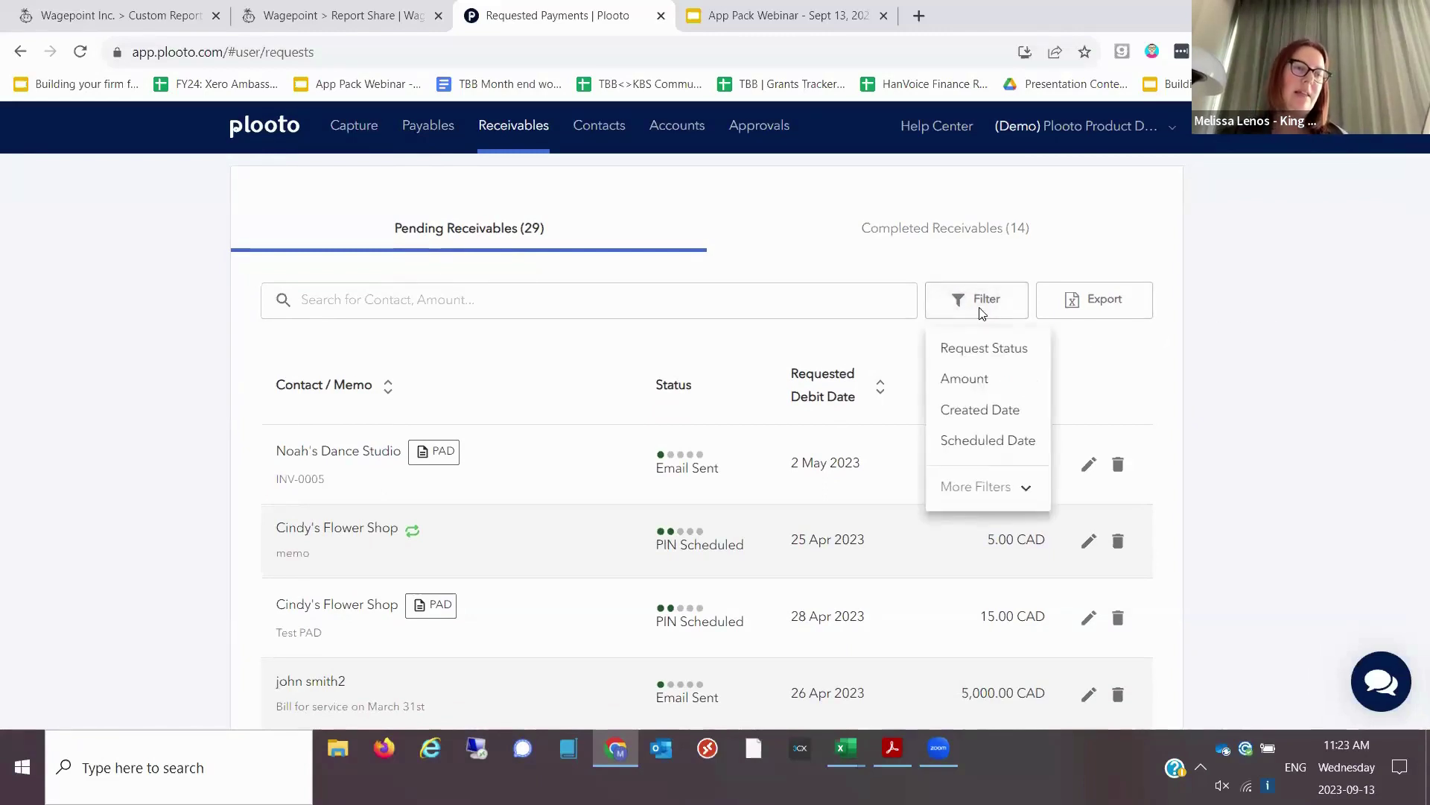
pyautogui.click(982, 351)
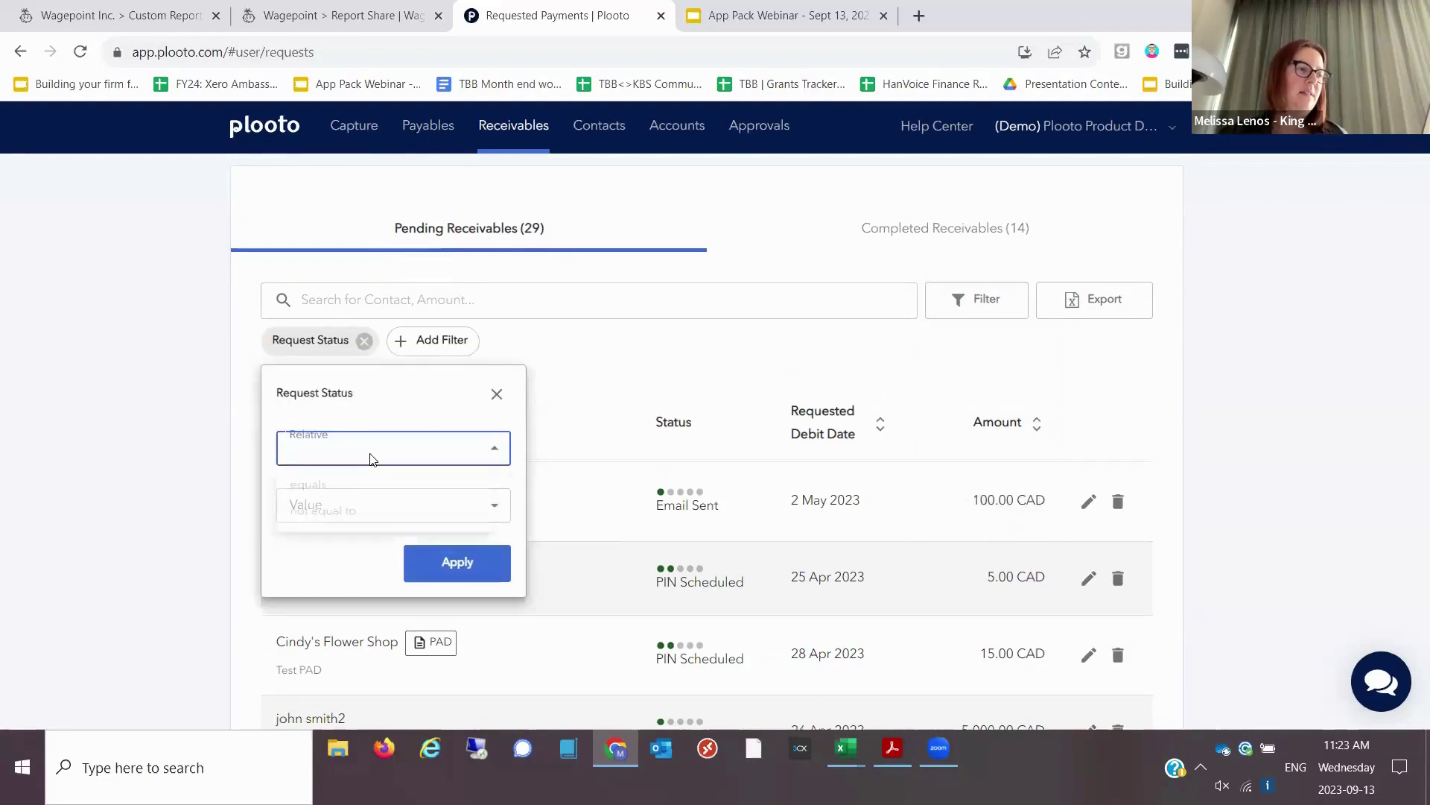
pyautogui.click(370, 453)
pyautogui.click(360, 521)
pyautogui.click(389, 501)
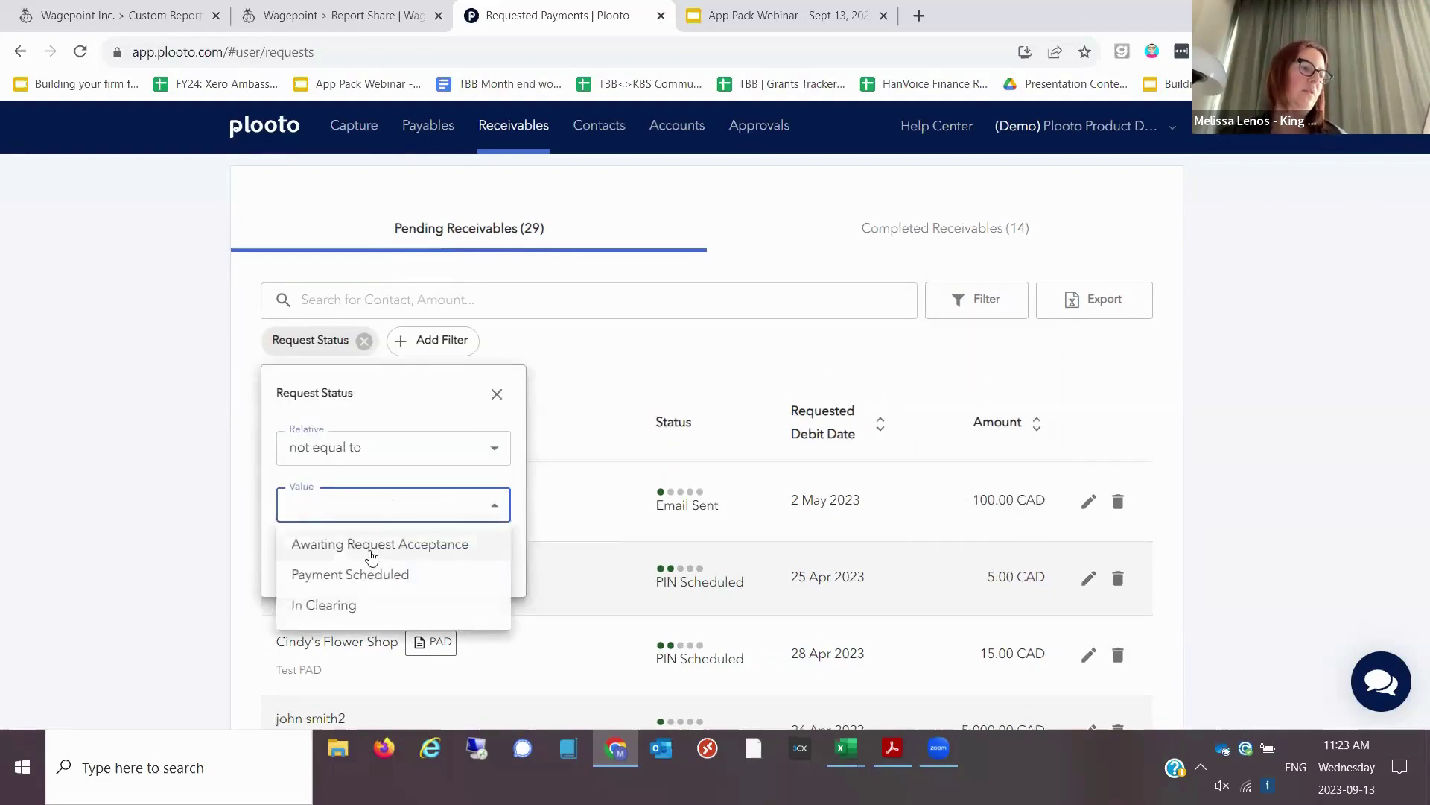
pyautogui.click(361, 584)
pyautogui.click(461, 564)
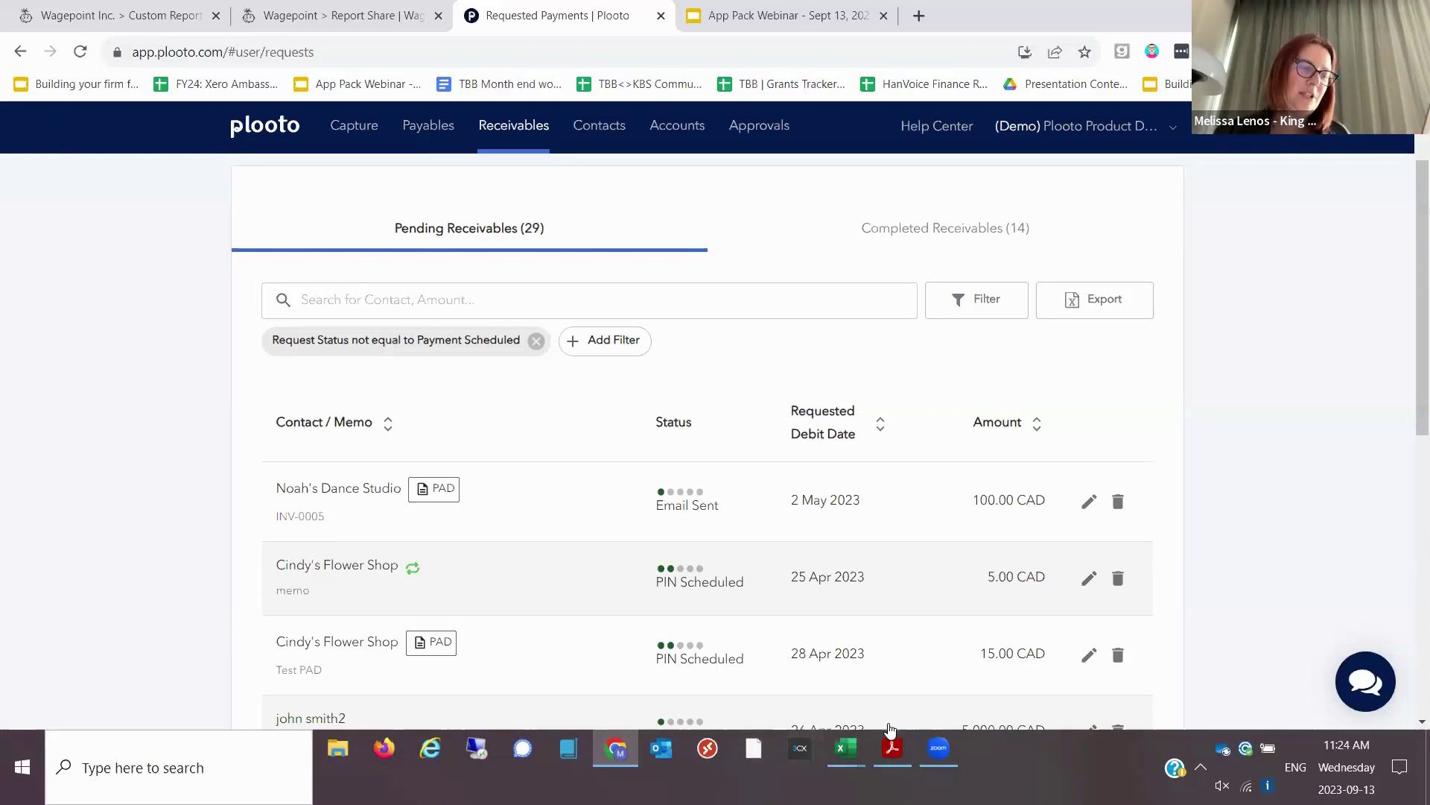
# - Switch to the Book1 workbook in Excel to view the Acme Inc. transaction details and bank transfers
pyautogui.moveTo(855, 760)
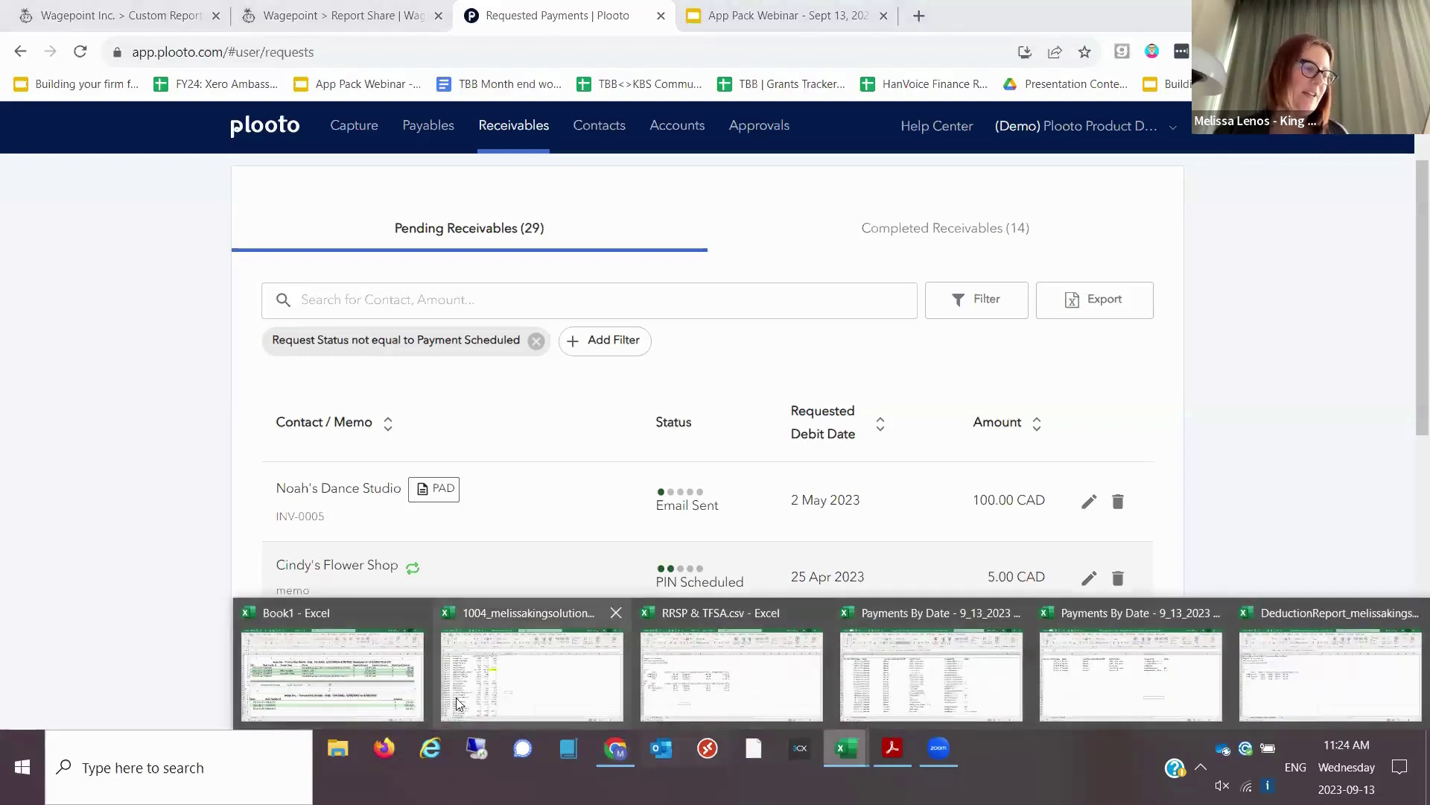
pyautogui.click(367, 674)
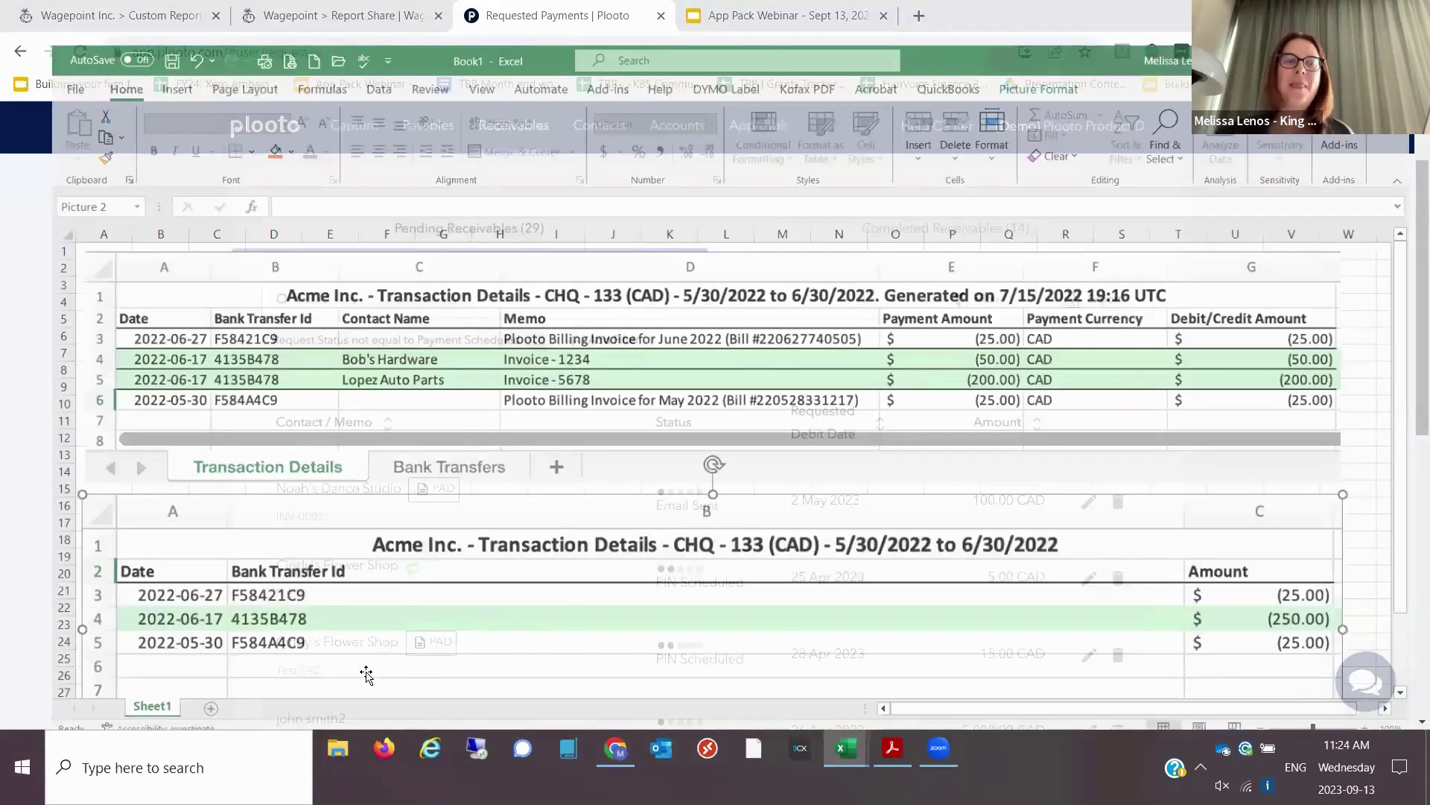
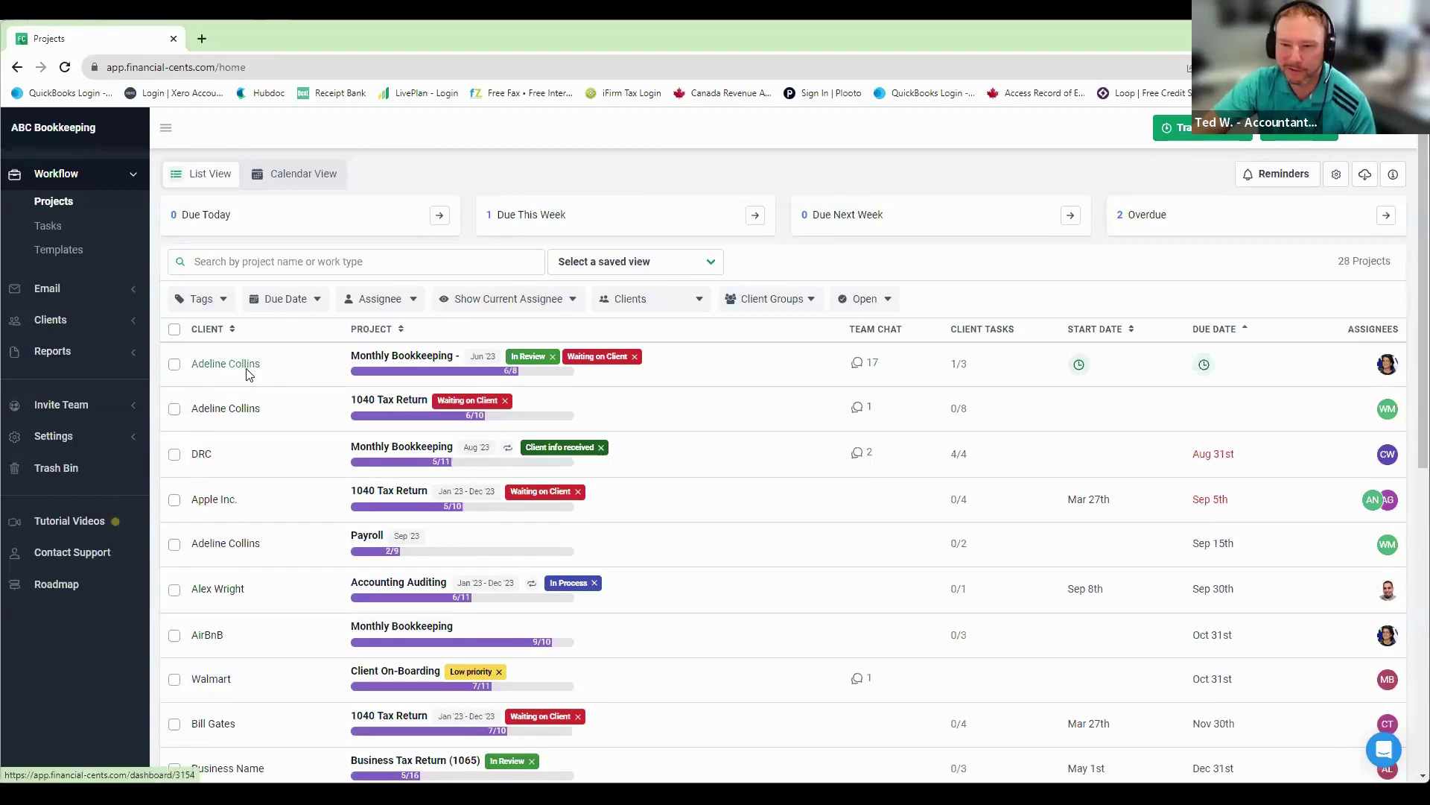
# - Open the first listed client's dashboard in Financial Cents and review the contacts, company details, recent activities and client tasks
pyautogui.click(226, 364)
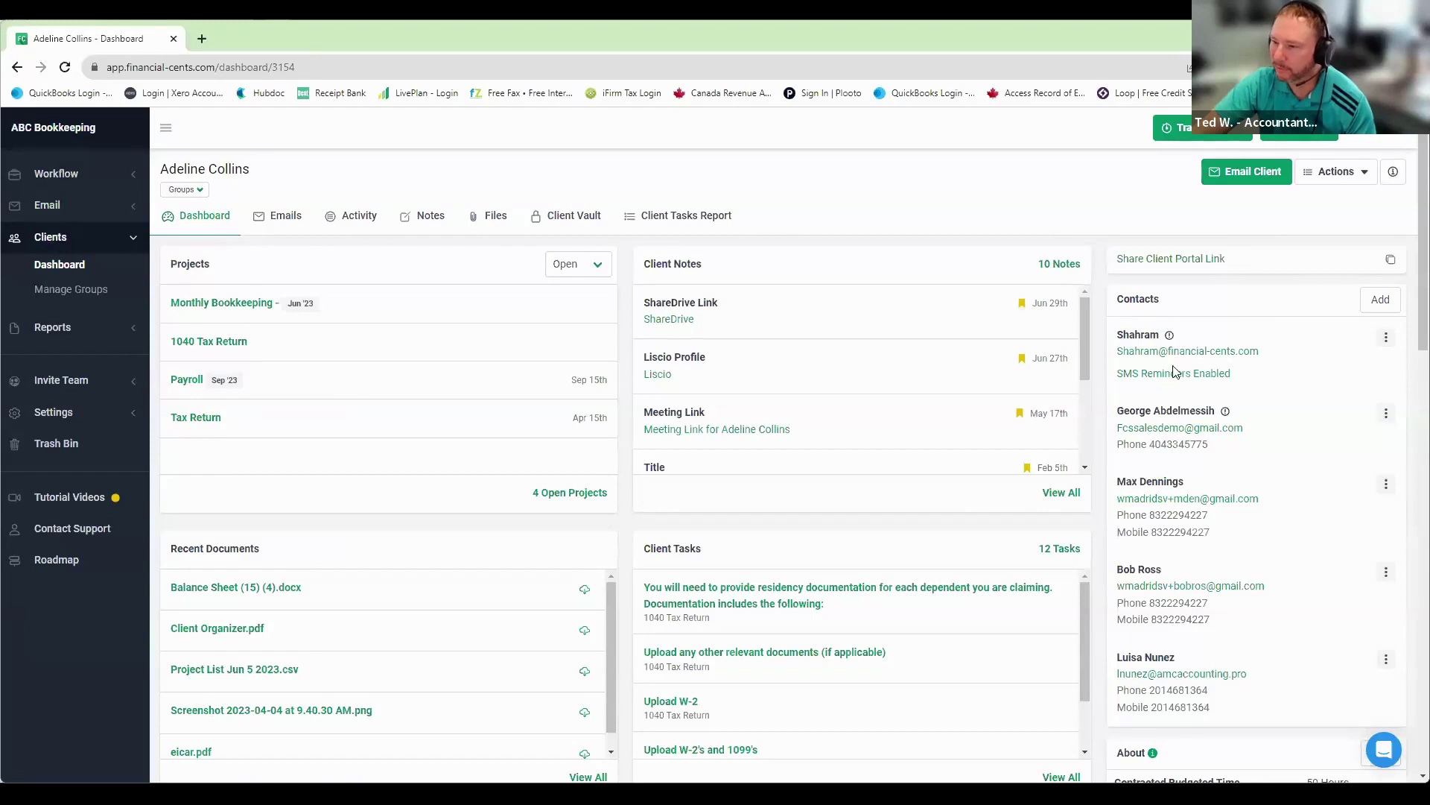
pyautogui.scroll(-7, 1174, 372)
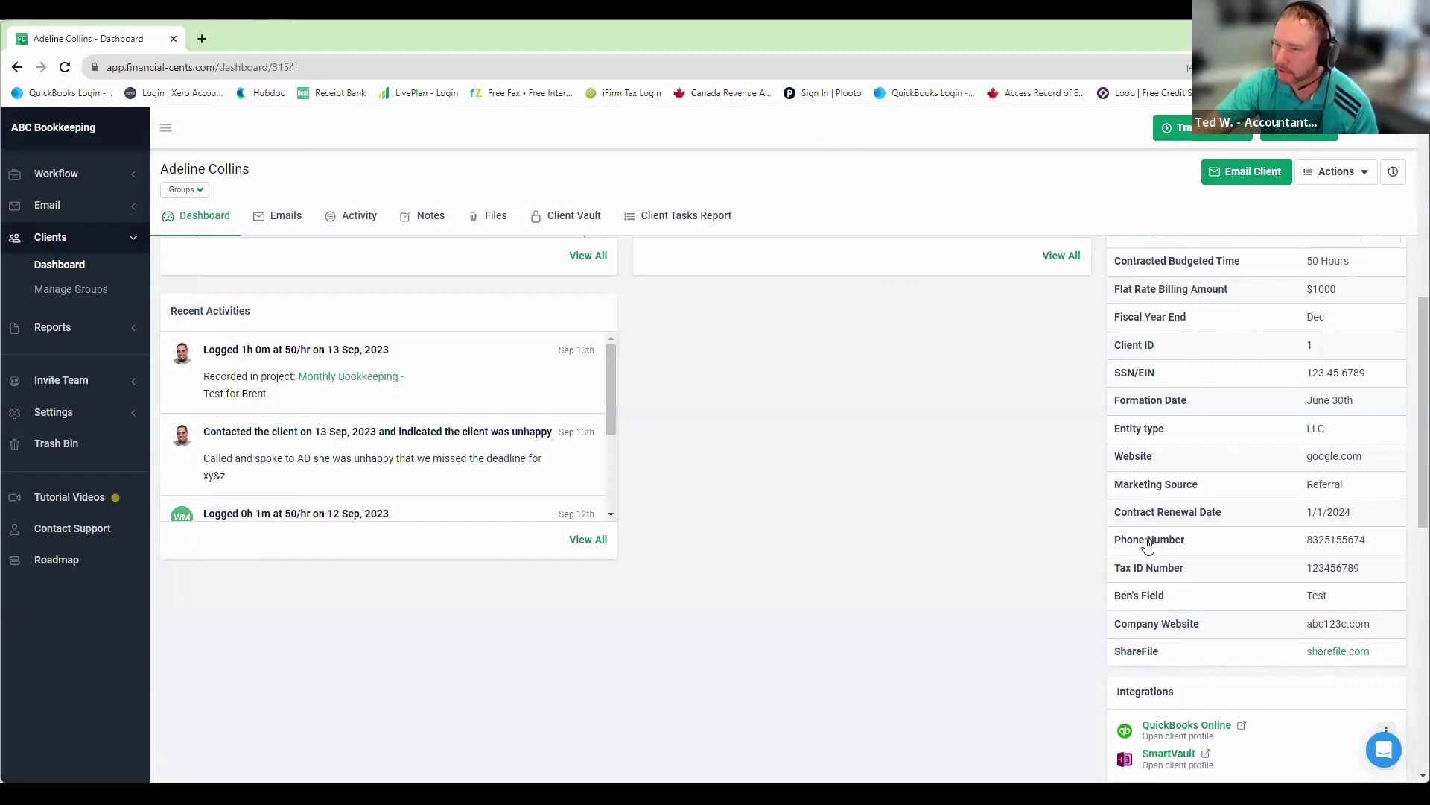
pyautogui.scroll(4, 929, 479)
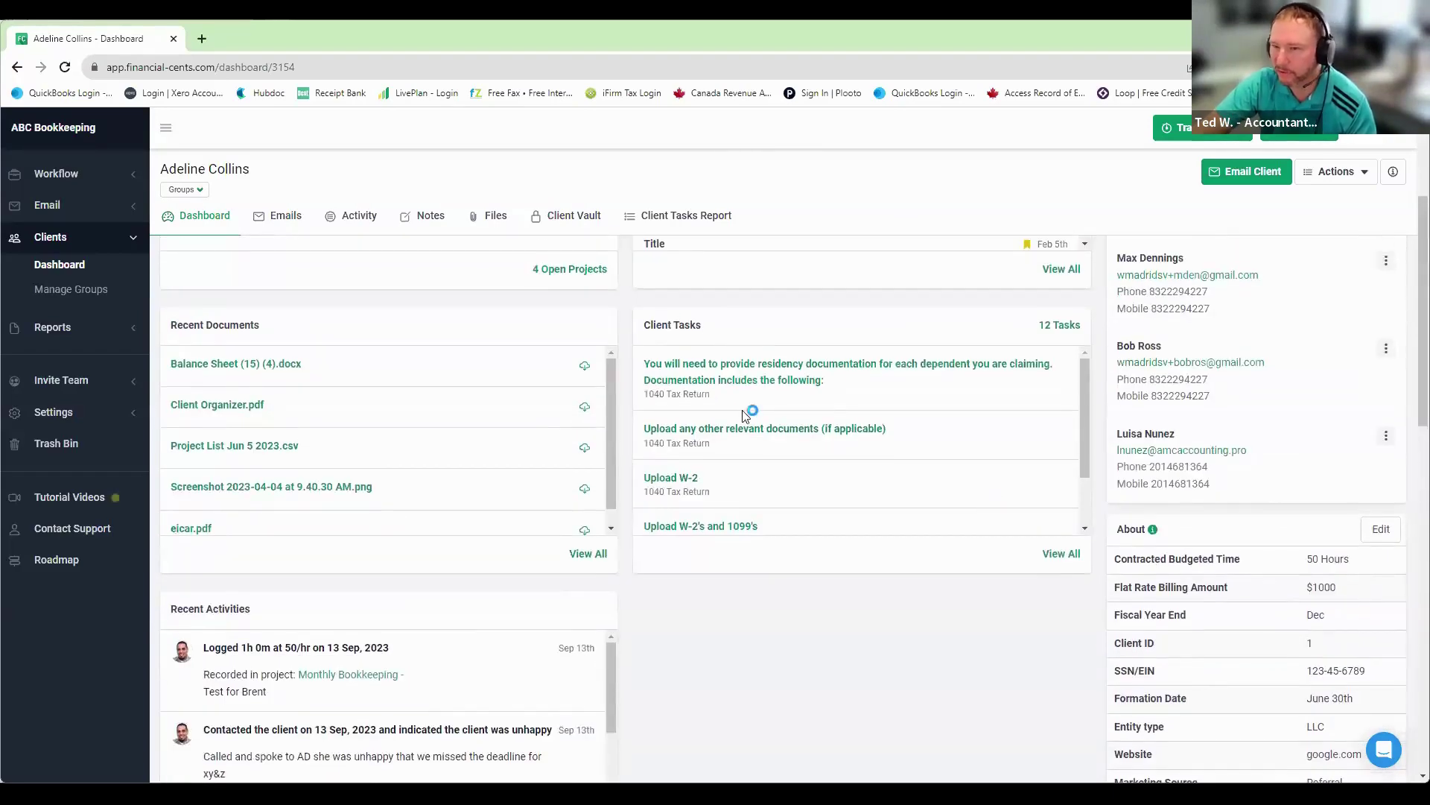
pyautogui.scroll(1, 748, 412)
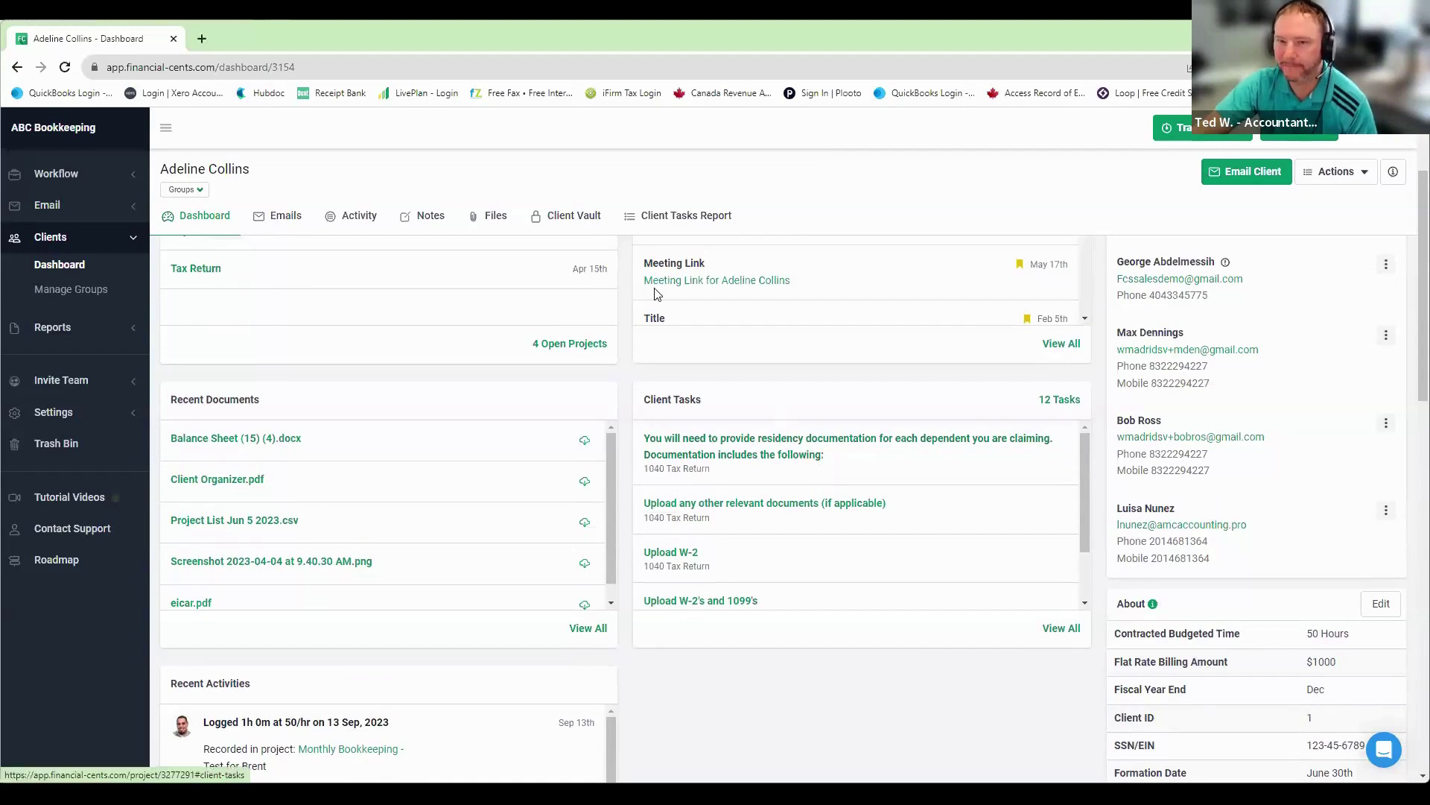
# - View the client's email conversations and the activity overview
pyautogui.click(278, 223)
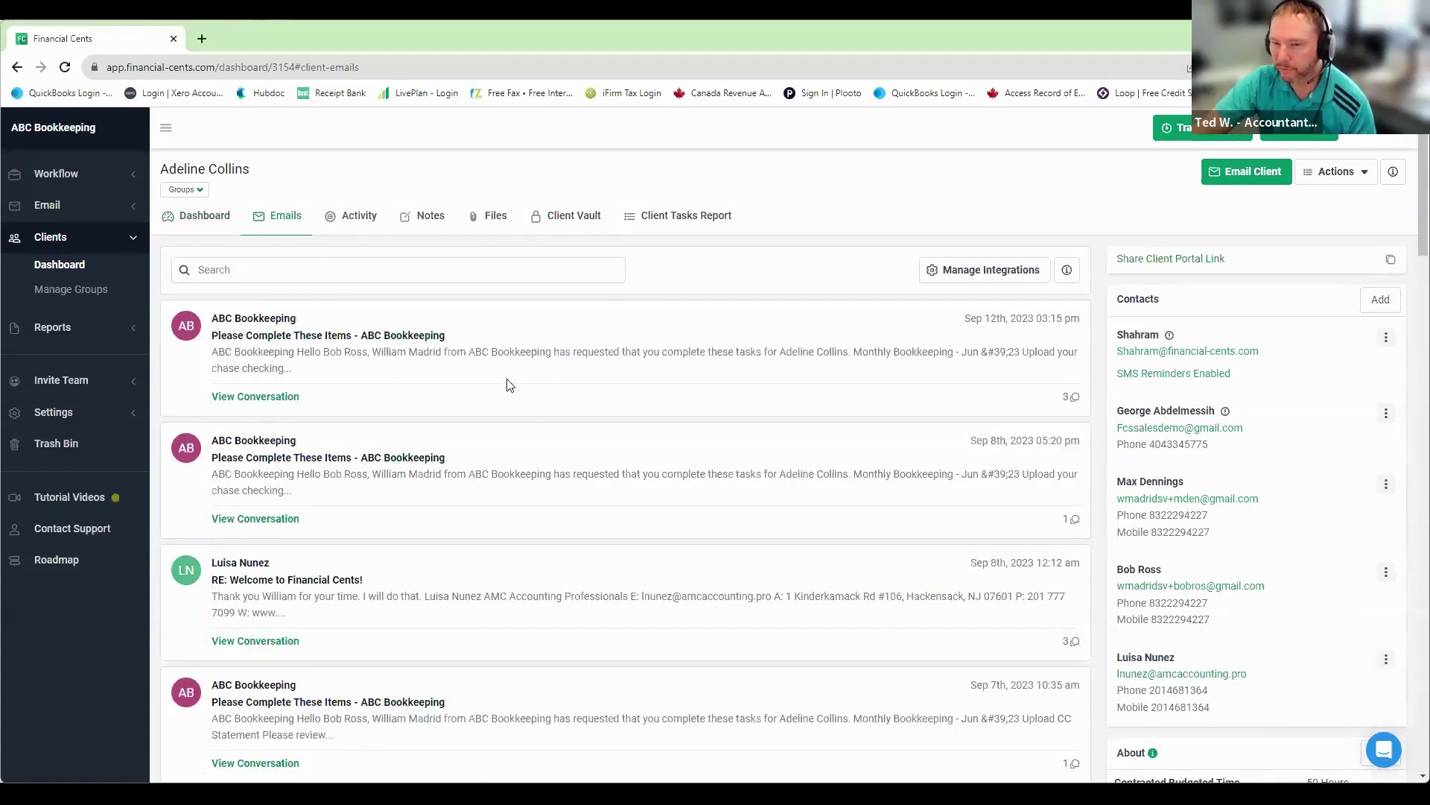
pyautogui.click(367, 221)
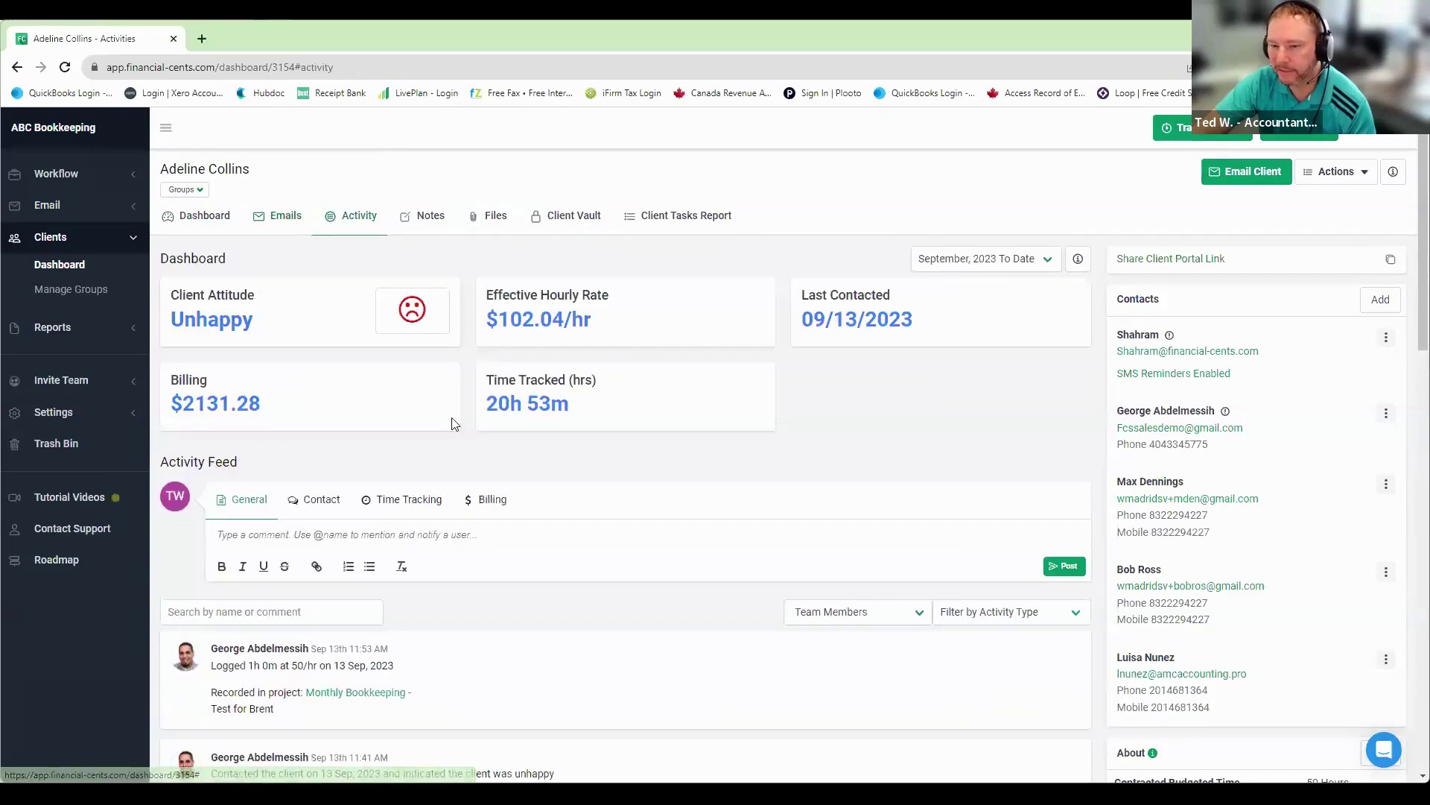
# - Review the client's activity feed, firm files and client task files
pyautogui.scroll(-3, 440, 596)
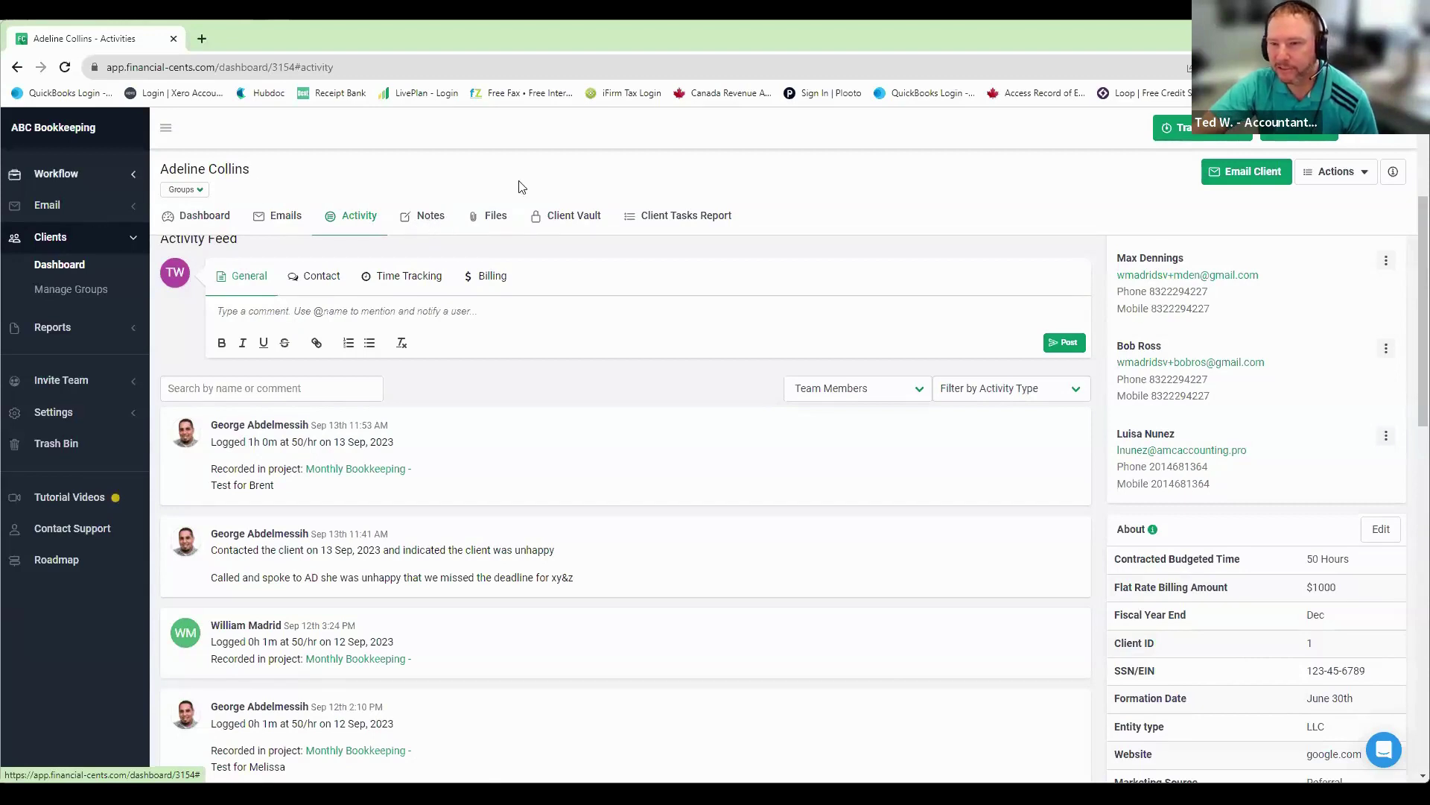
pyautogui.click(494, 215)
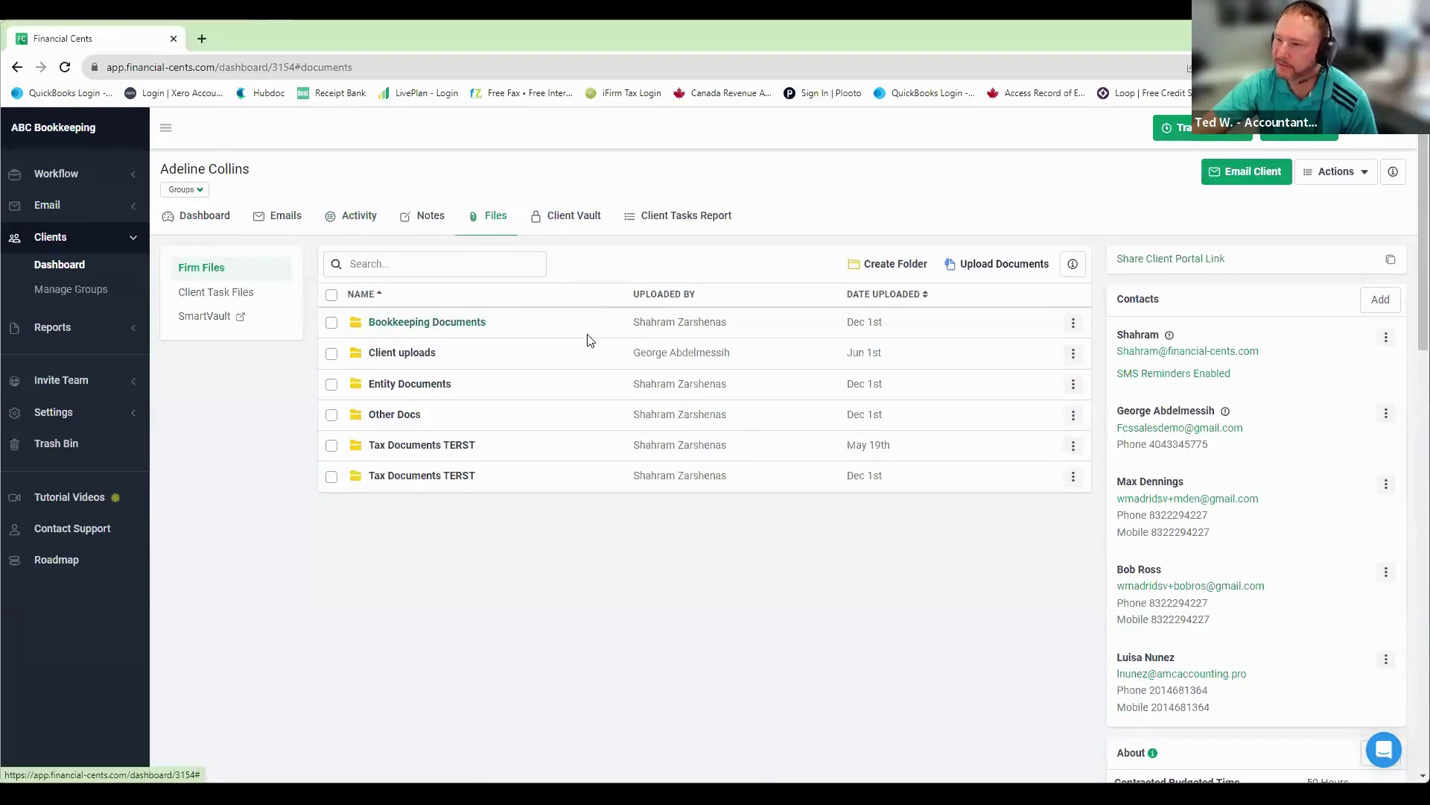
pyautogui.click(219, 297)
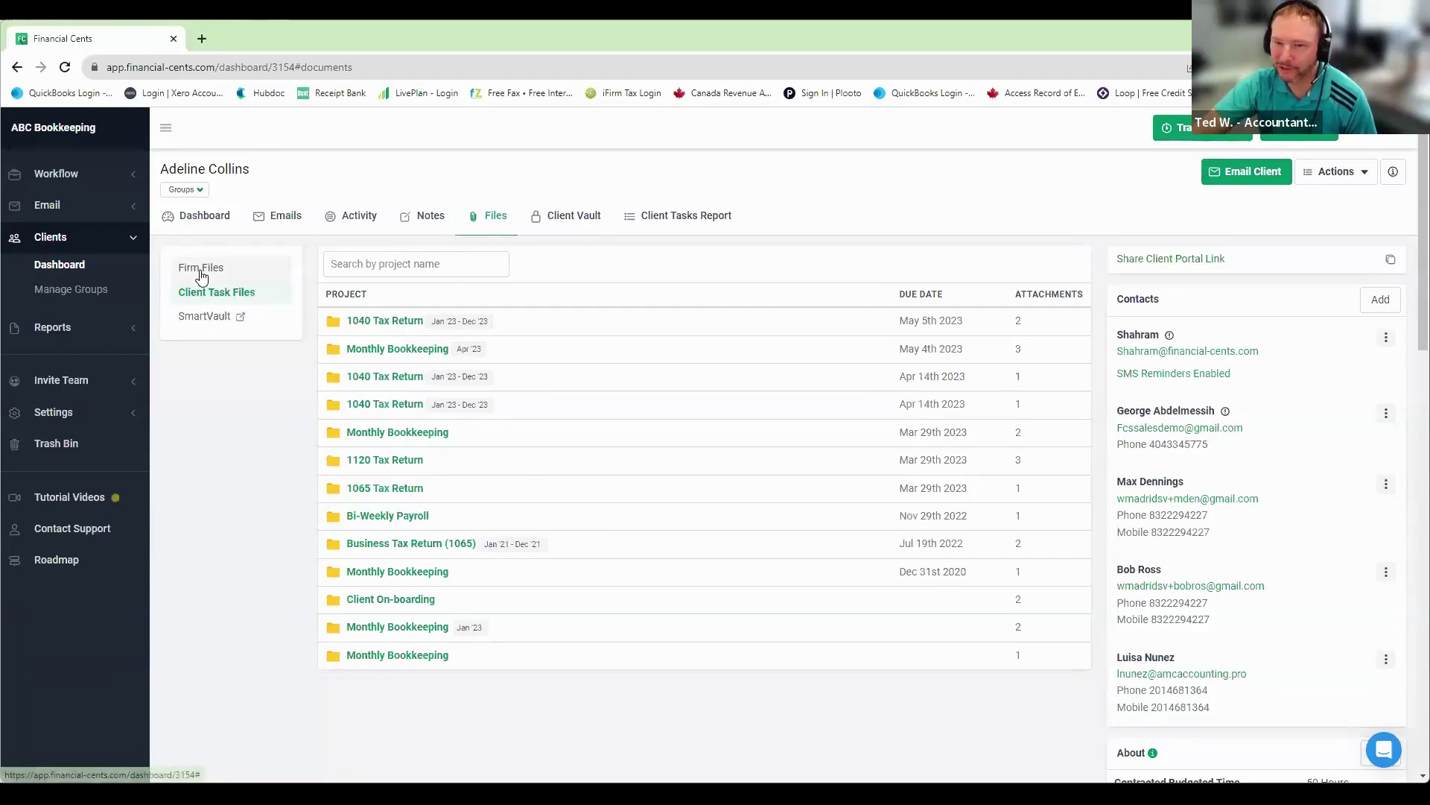
# - Examine the client's tasks report along with the company details, integrations and relationships
pyautogui.click(697, 221)
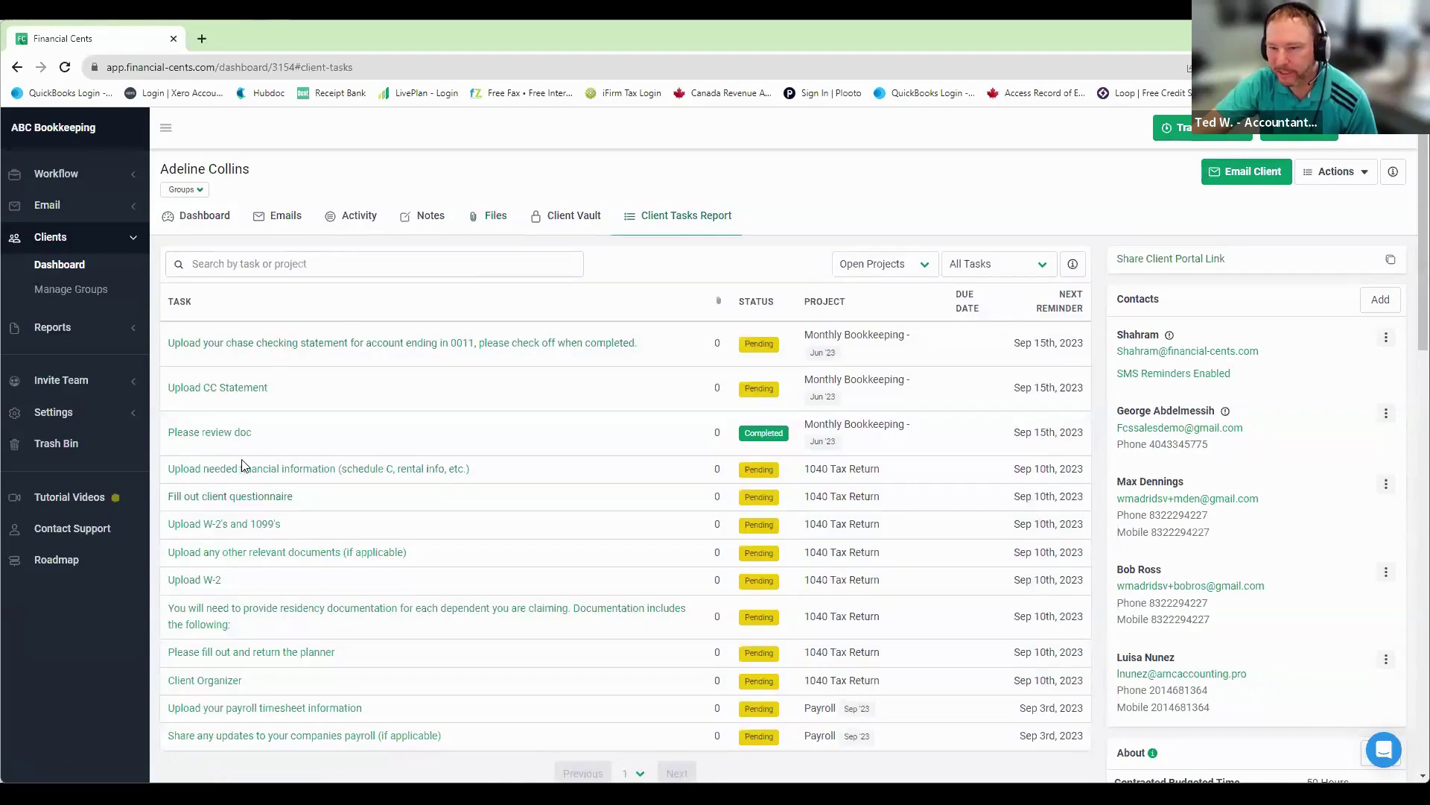
pyautogui.scroll(-1, 339, 469)
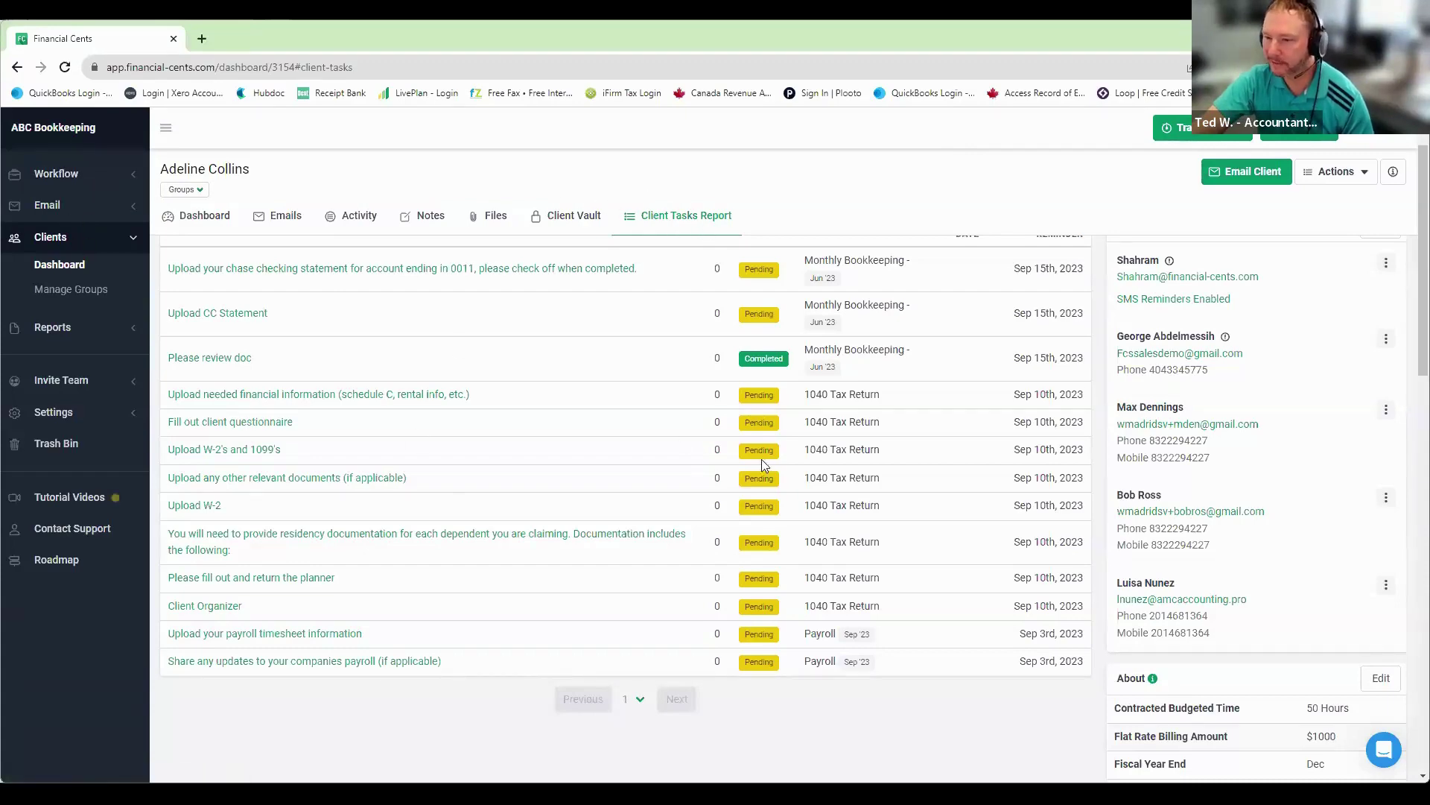
pyautogui.scroll(-3, 1003, 522)
pyautogui.scroll(-2, 1004, 546)
pyautogui.scroll(-4, 1044, 527)
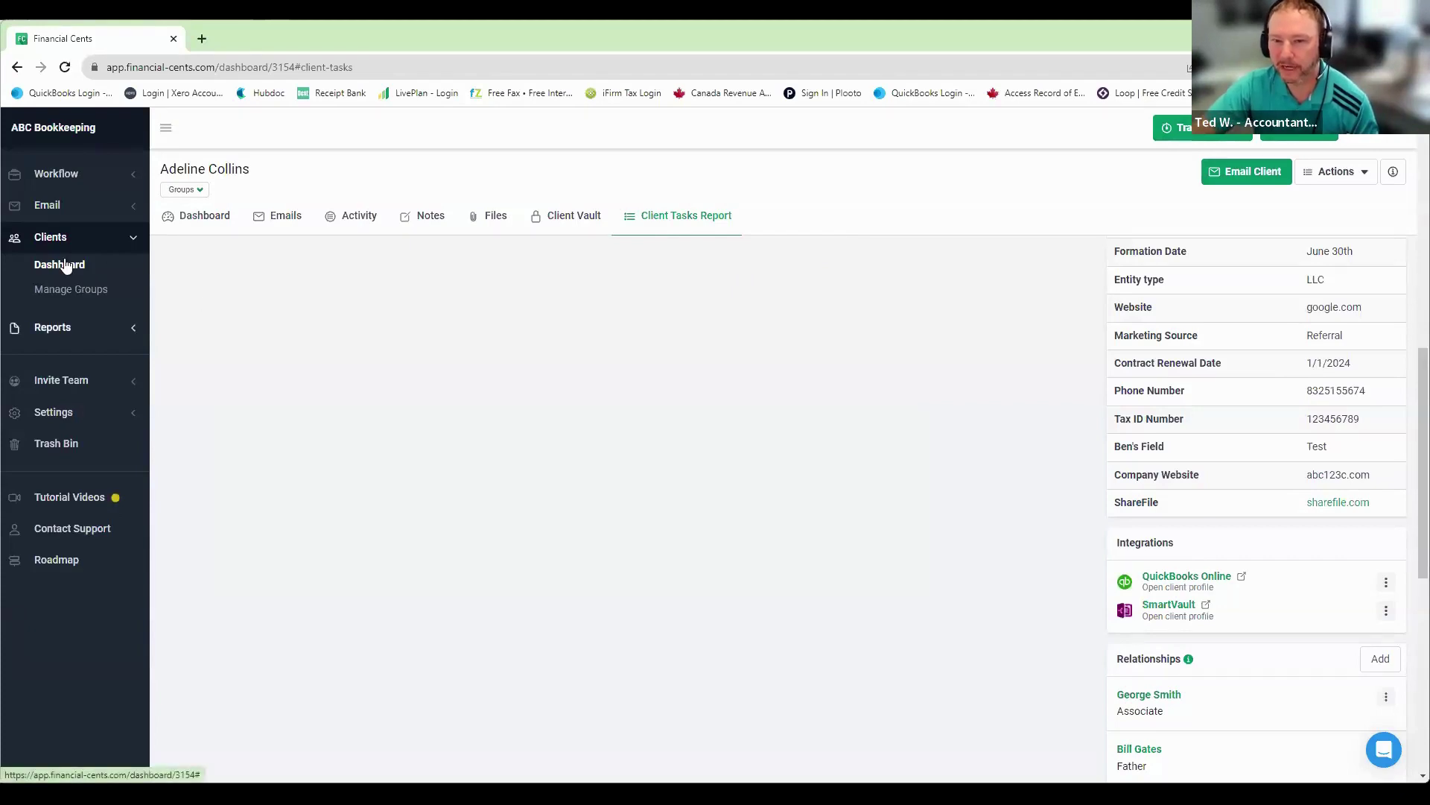
# - Run the Time Tracking team report for August 27 to September 9, 2023, and view the same period by client
pyautogui.hotkey('alt', 'Left')
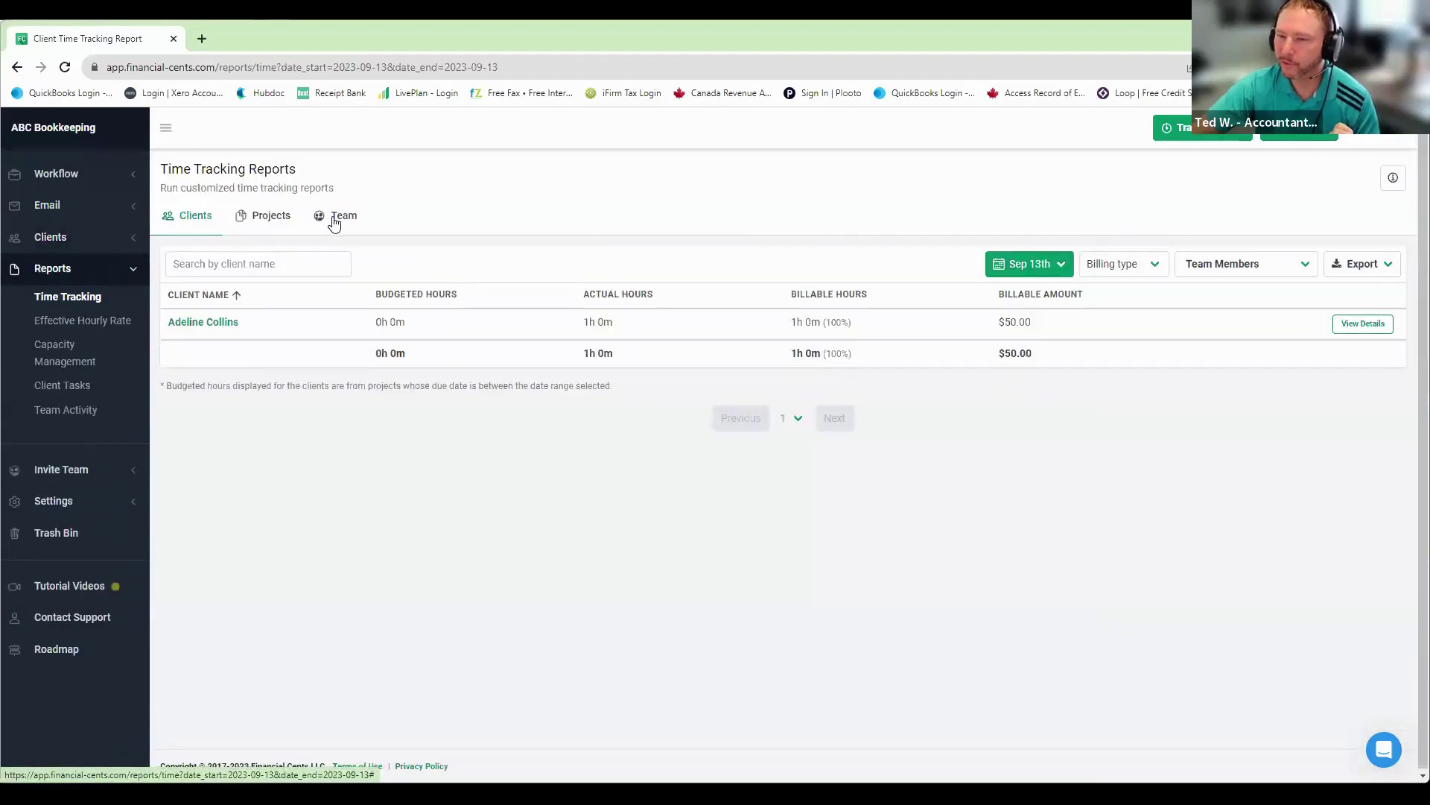
pyautogui.click(334, 221)
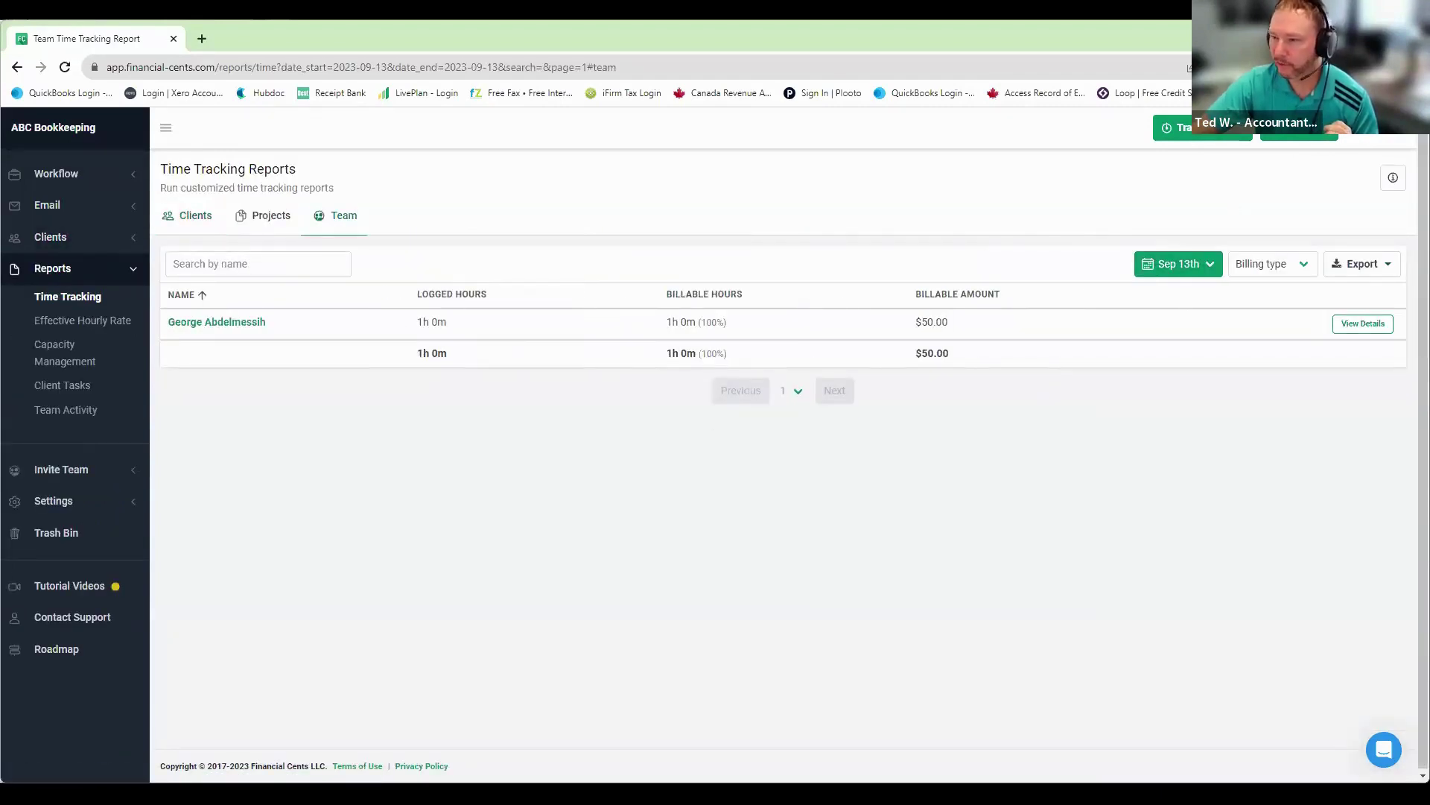
pyautogui.click(1179, 265)
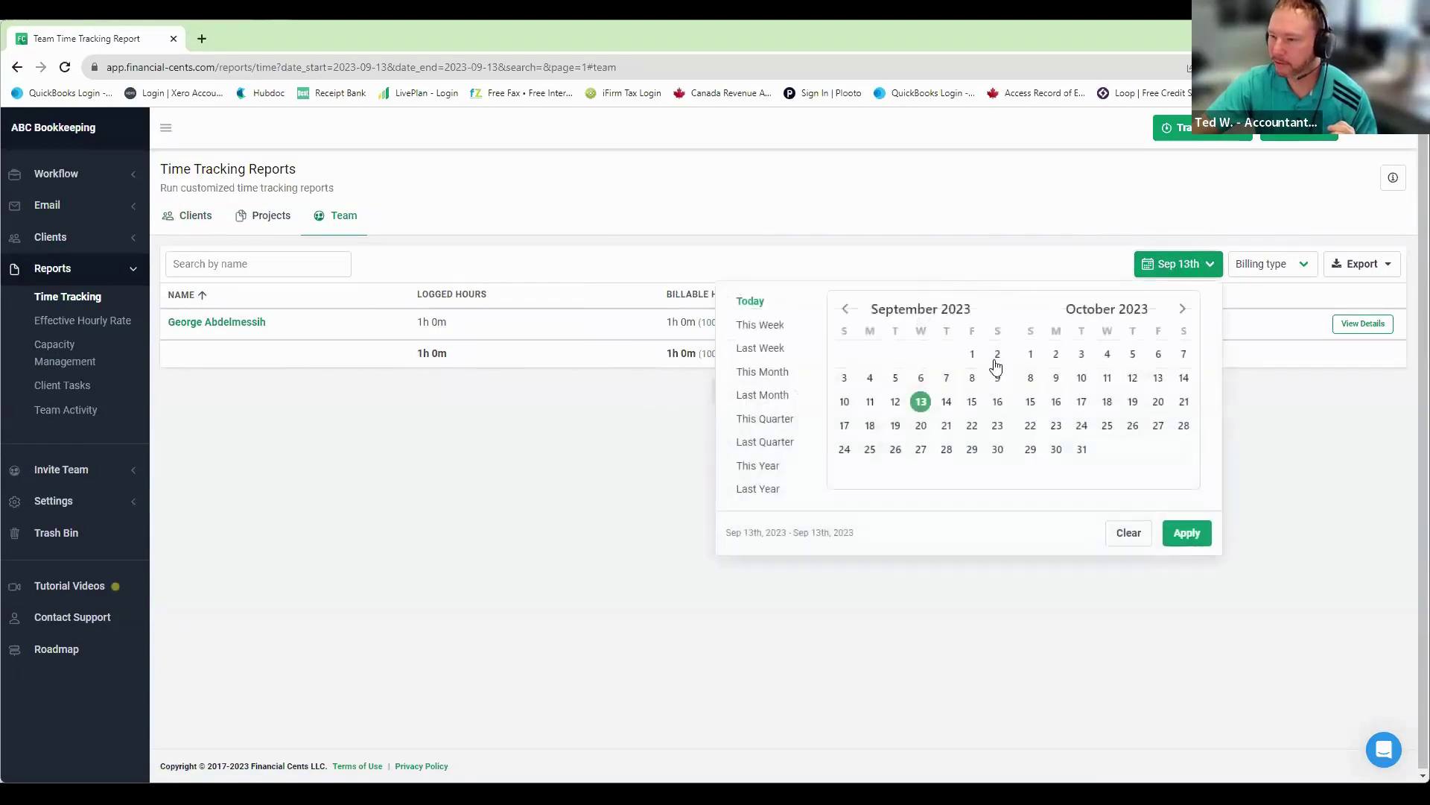
pyautogui.click(845, 308)
pyautogui.click(844, 308)
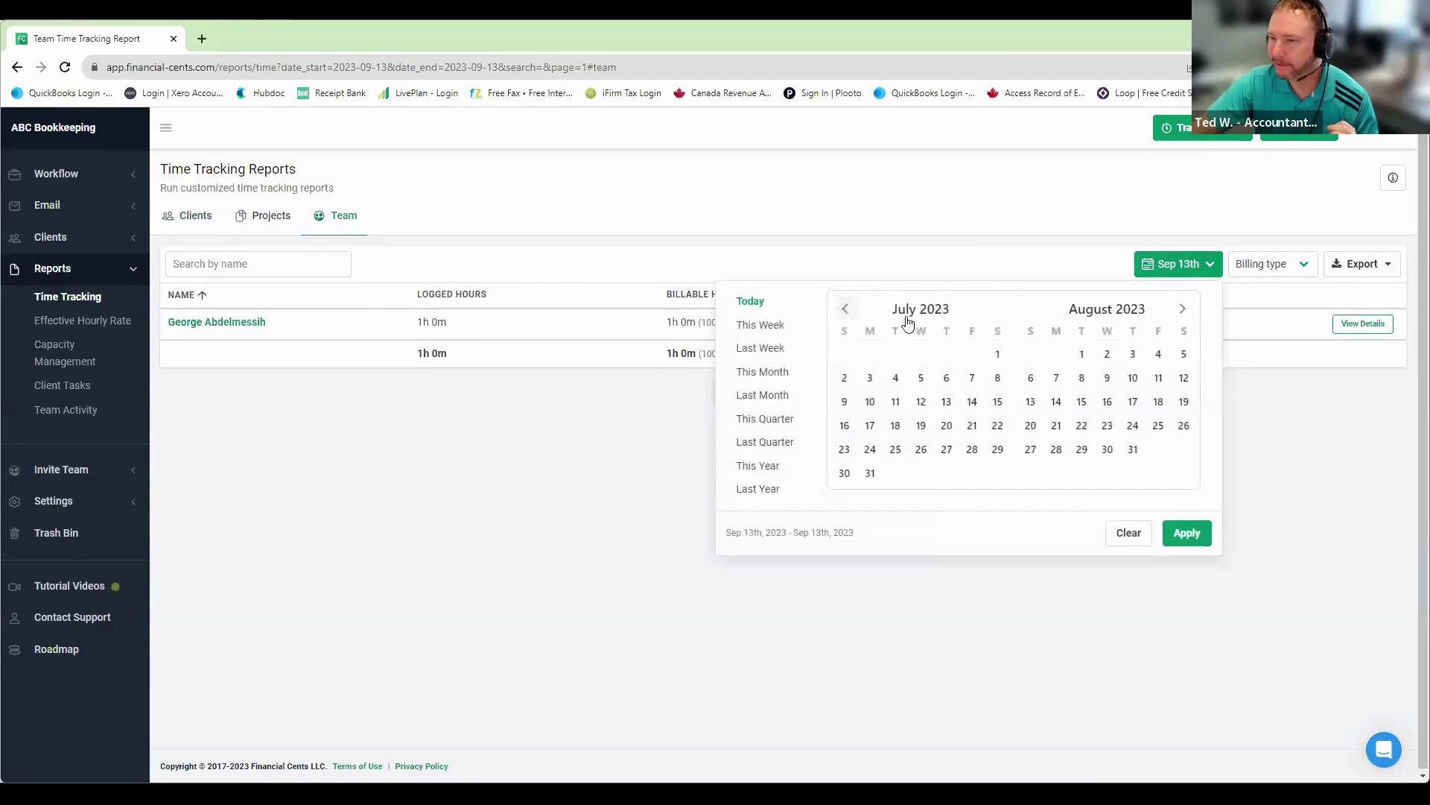
pyautogui.click(1031, 451)
pyautogui.click(1182, 309)
pyautogui.click(1183, 308)
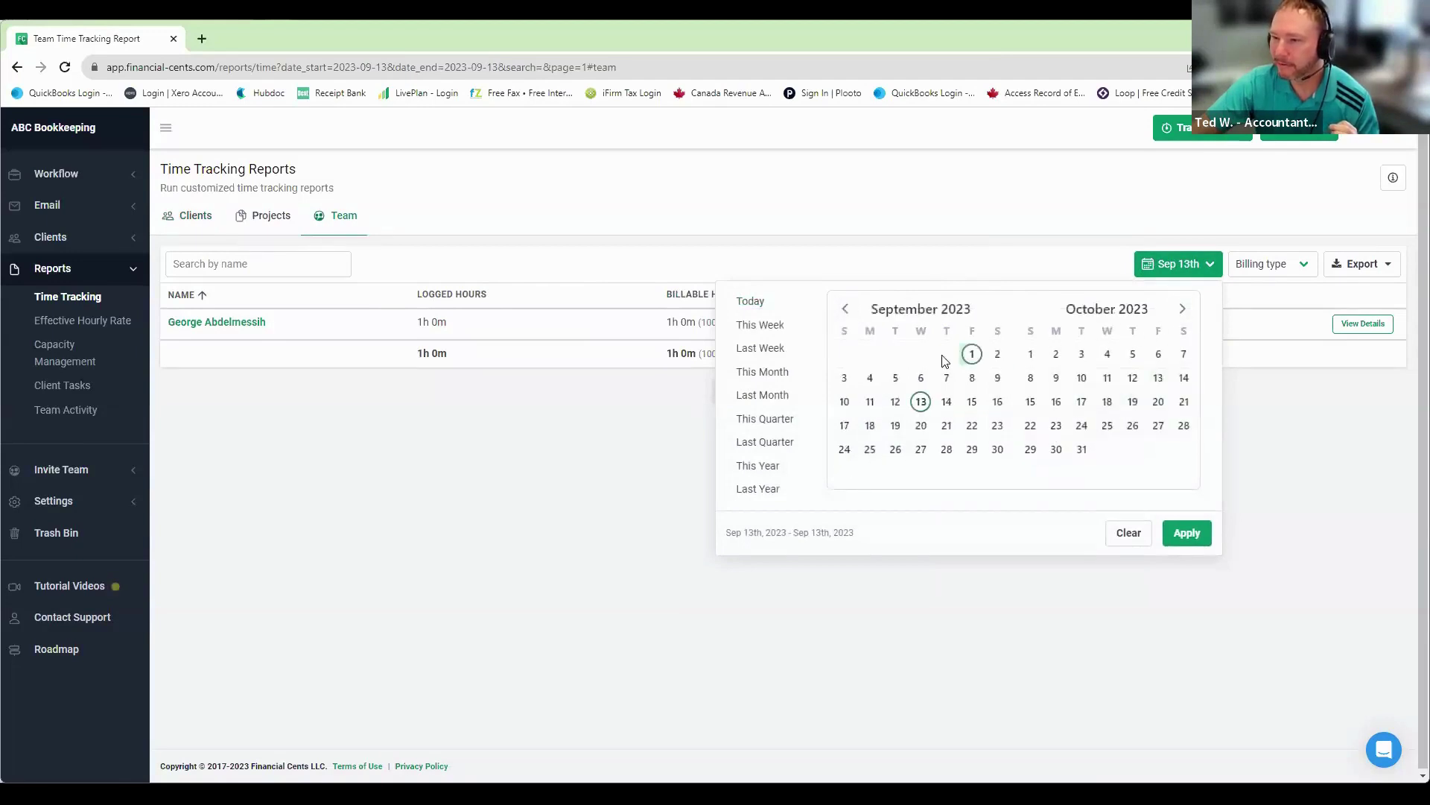
pyautogui.click(998, 377)
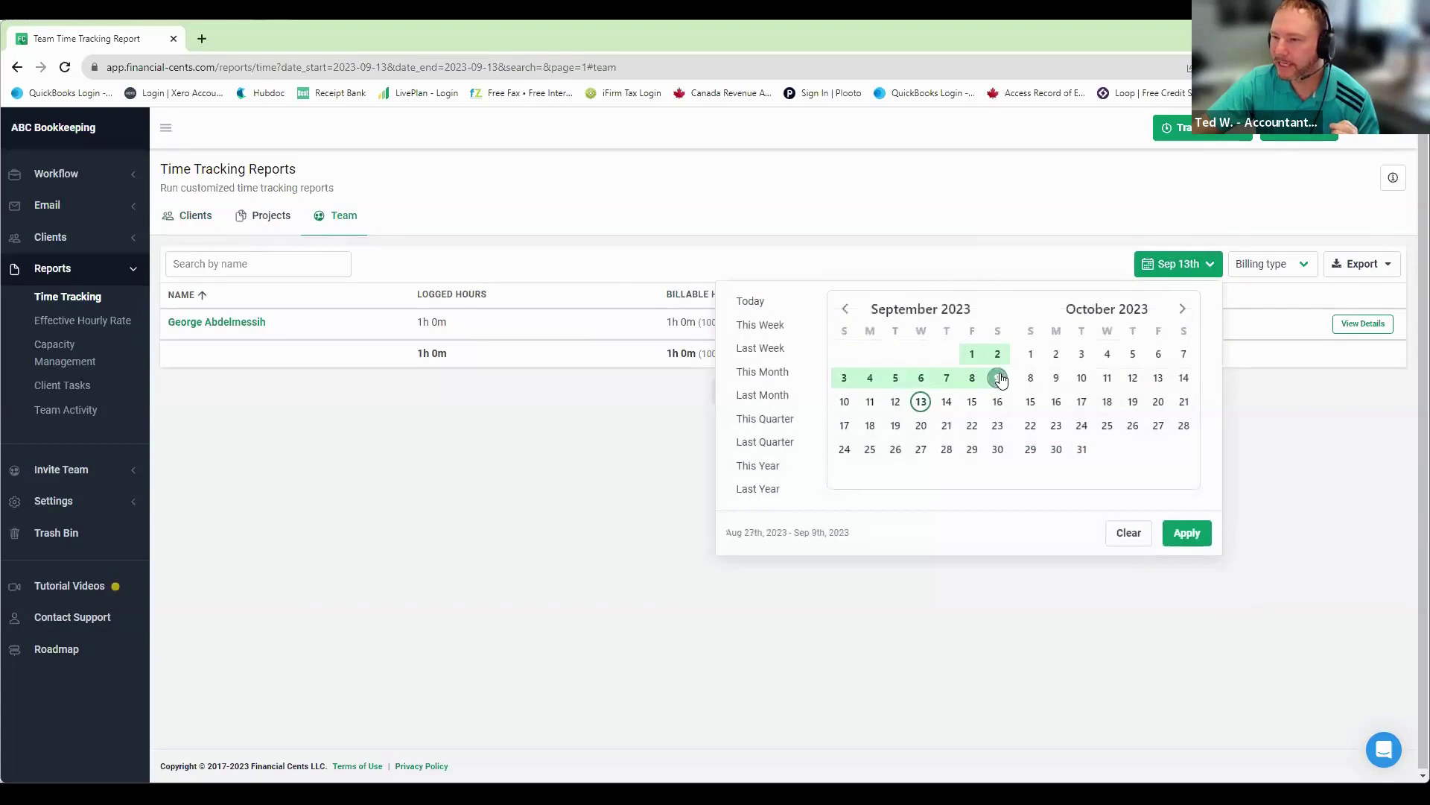
pyautogui.click(1189, 536)
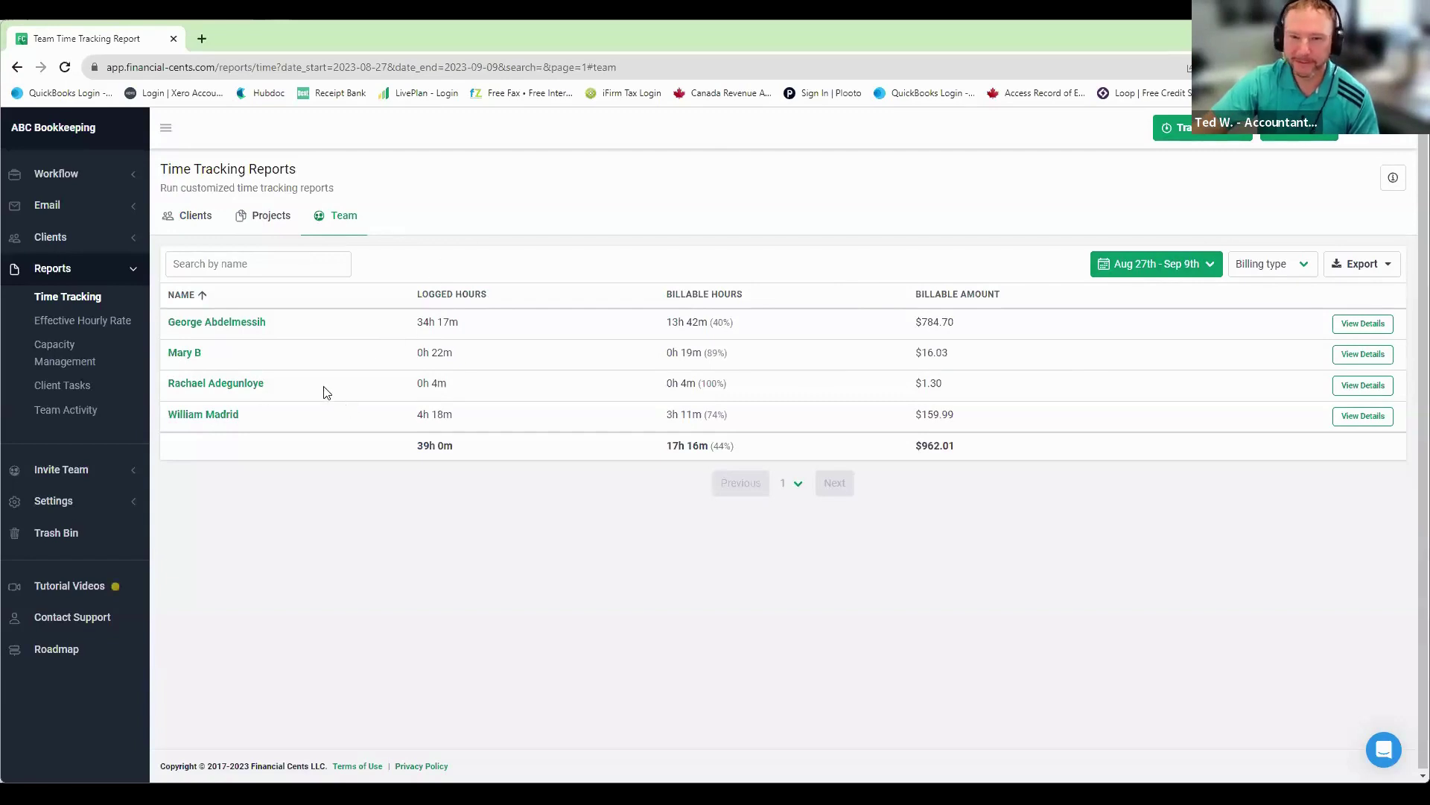
pyautogui.click(199, 214)
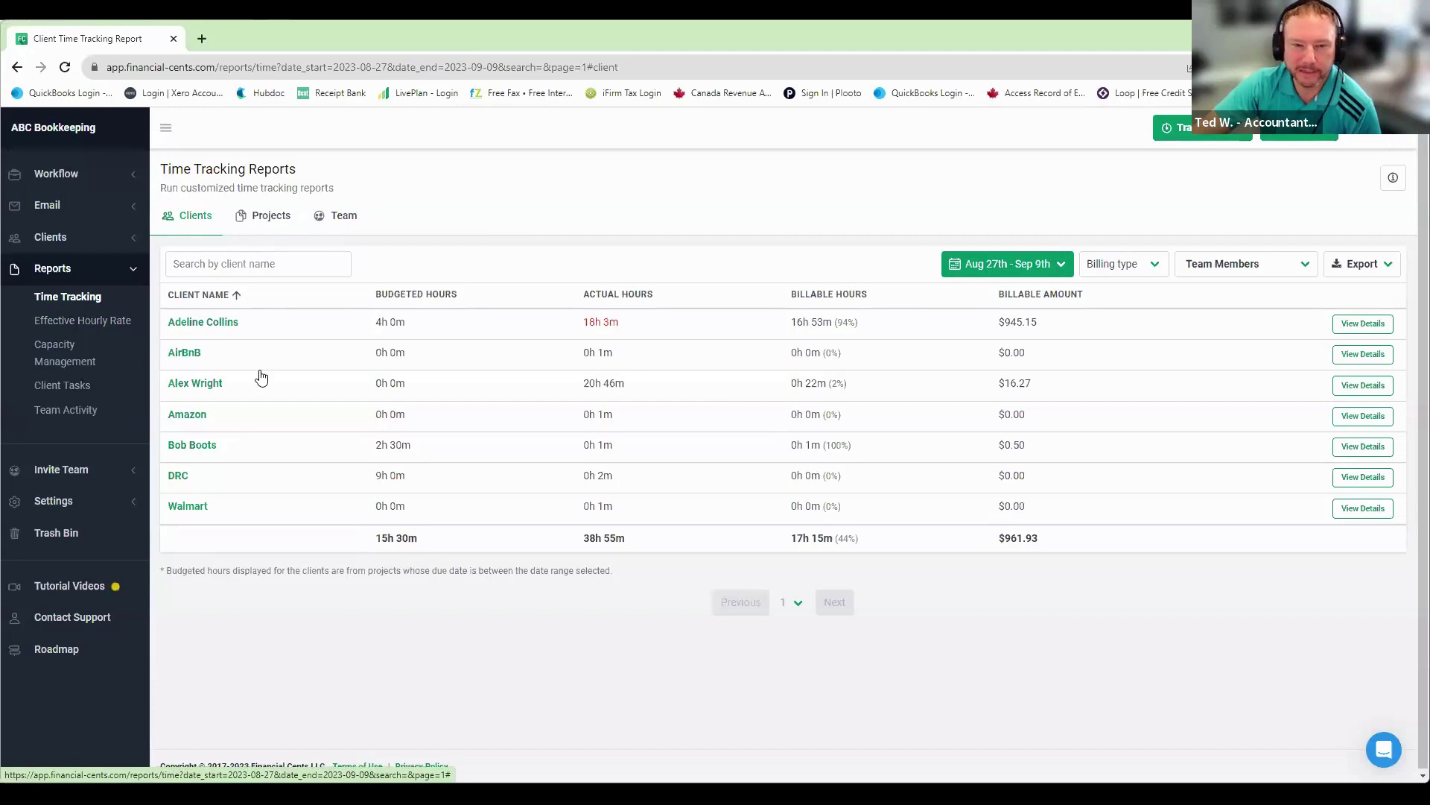
# - Open the Capacity Management report and view this week's assigned tasks for the team member who is over capacity
pyautogui.click(61, 357)
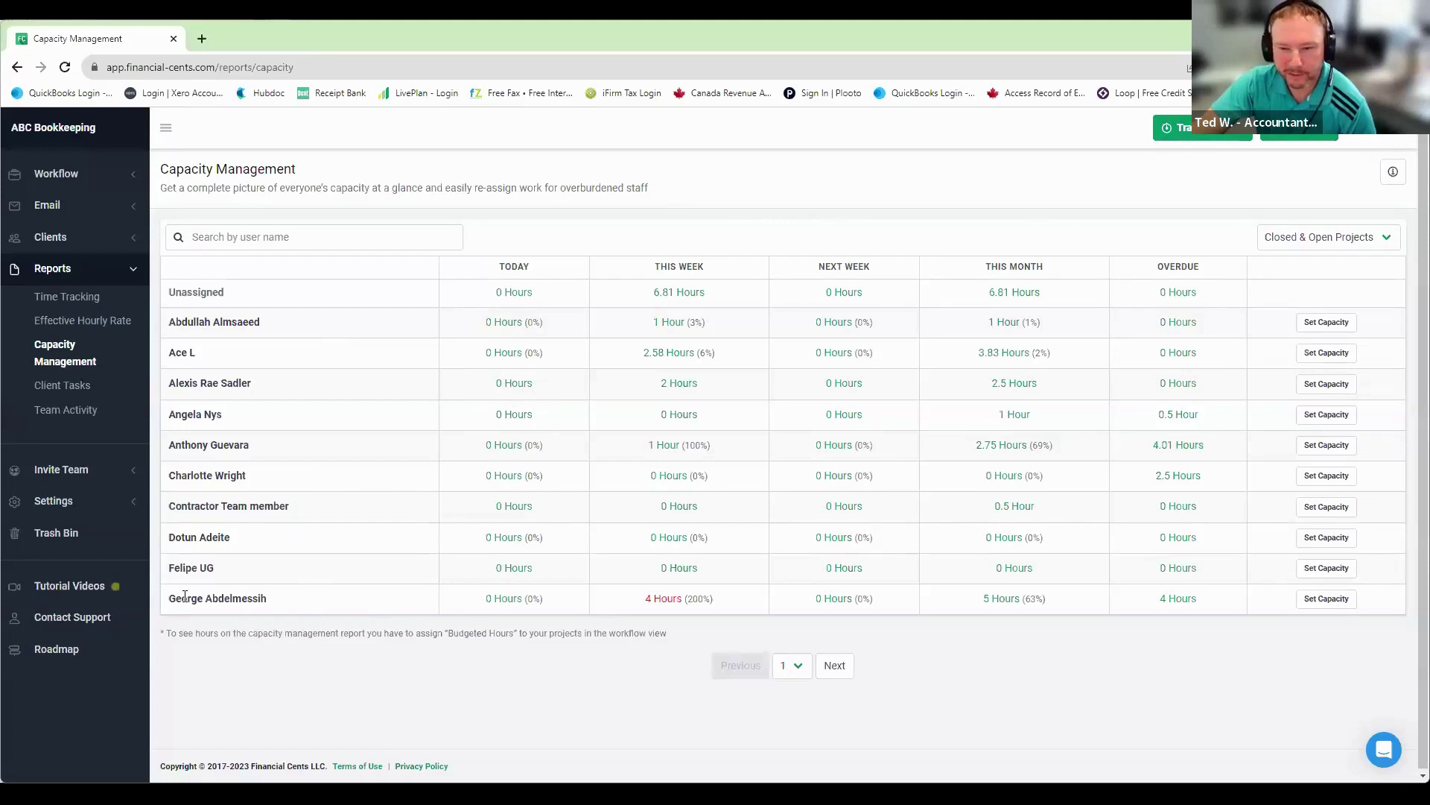
pyautogui.click(660, 602)
pyautogui.rightClick(656, 611)
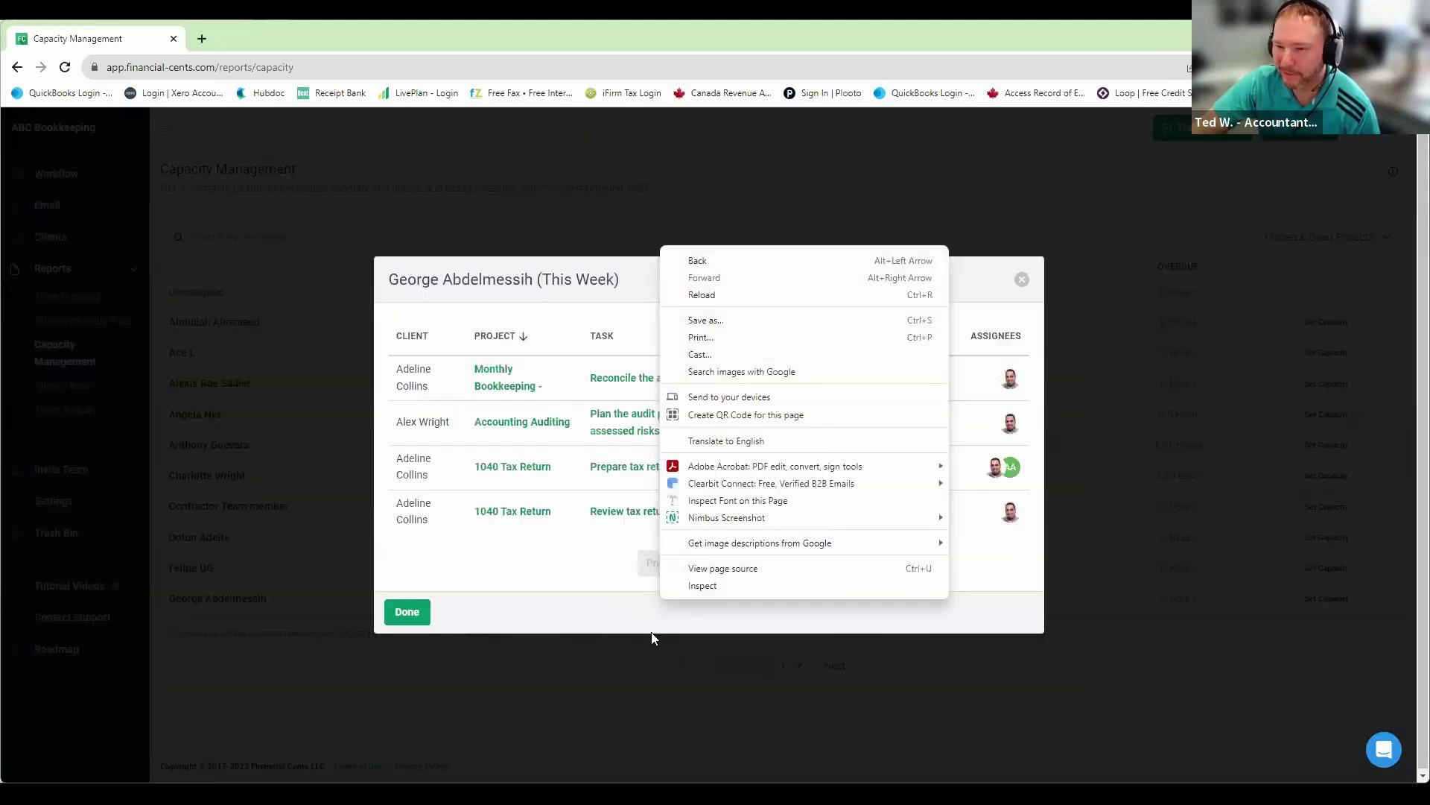
pyautogui.click(575, 568)
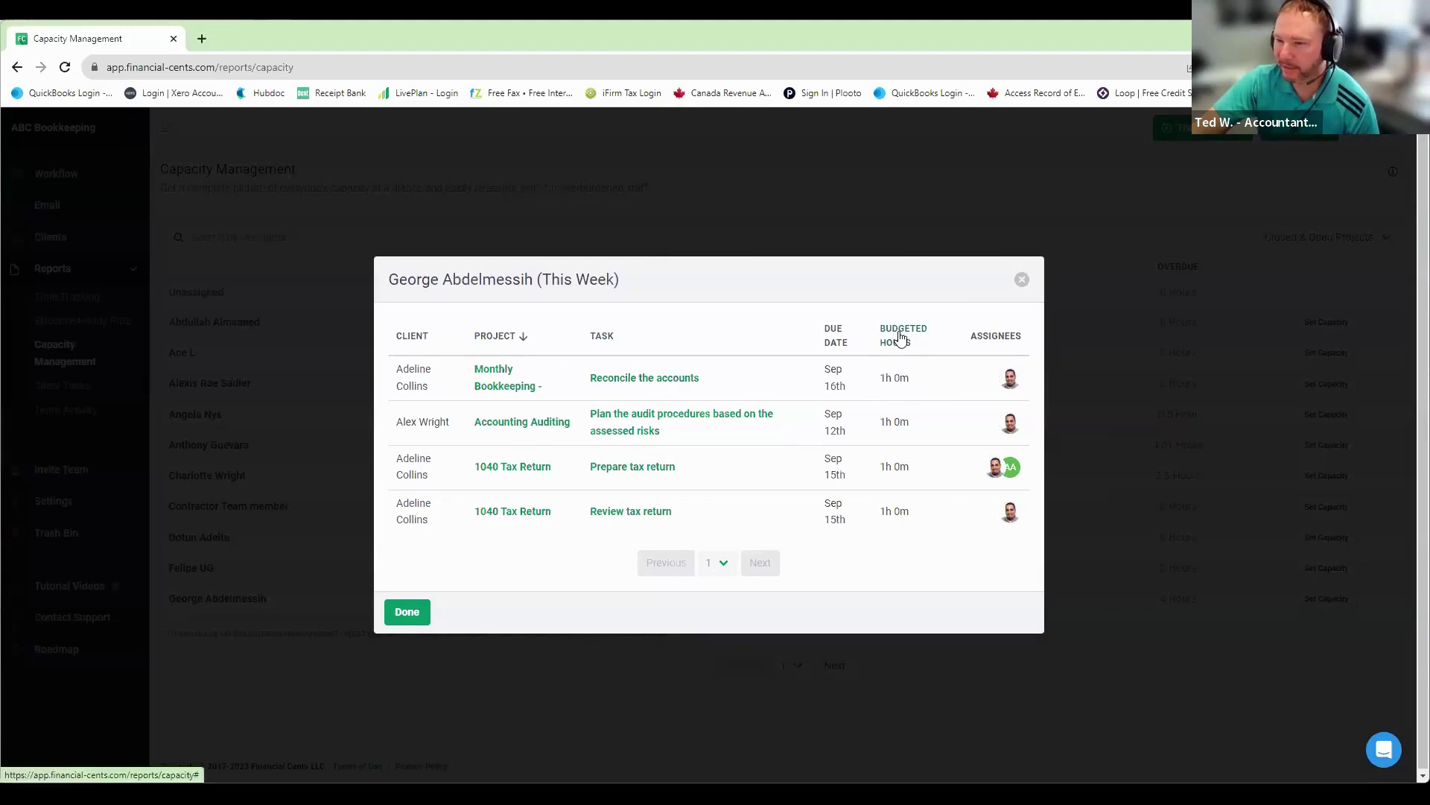
pyautogui.moveTo(1013, 467)
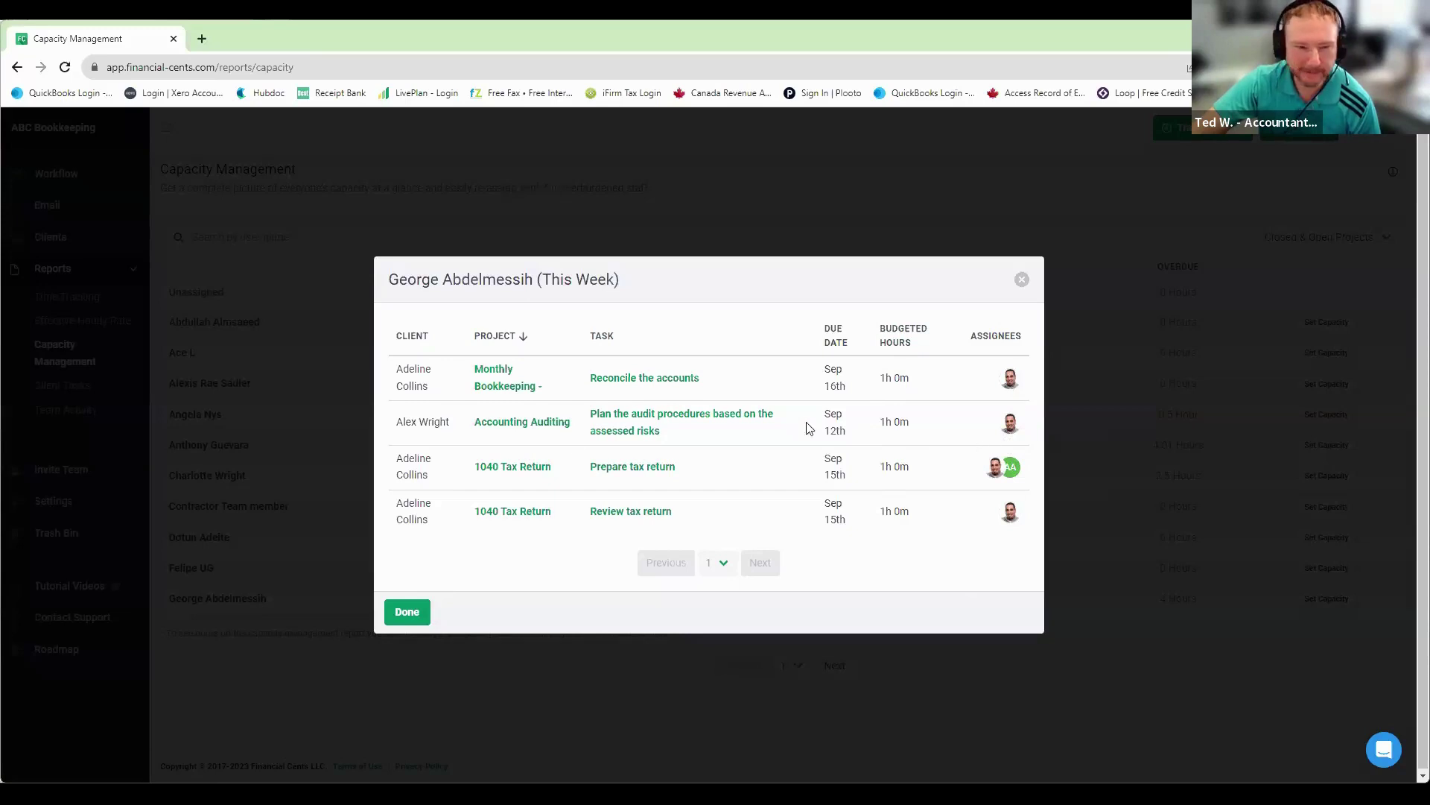
pyautogui.click(312, 590)
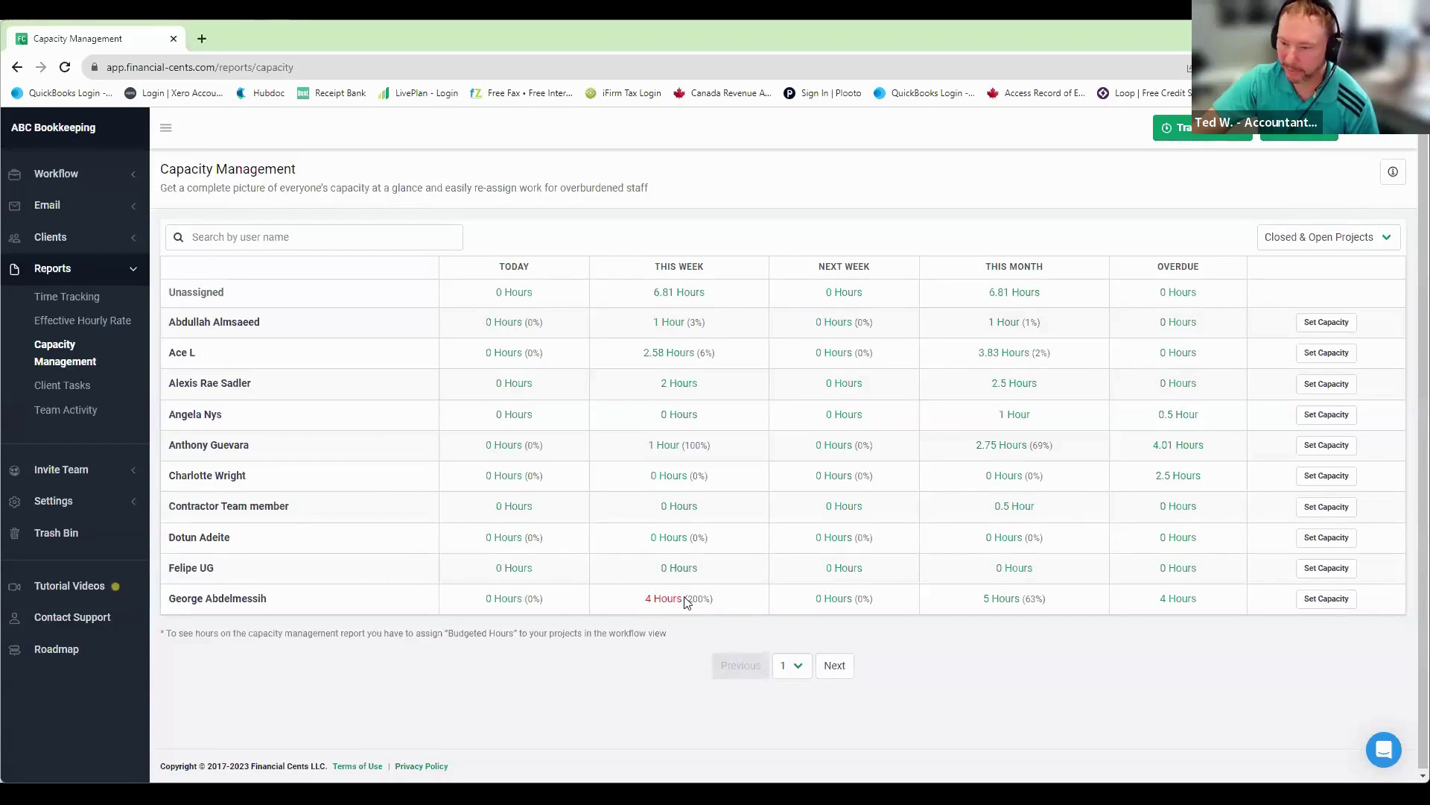
# - View the same team member's tasks for this month and weekly capacity setting, leaving the capacity unsaved
pyautogui.click(1003, 601)
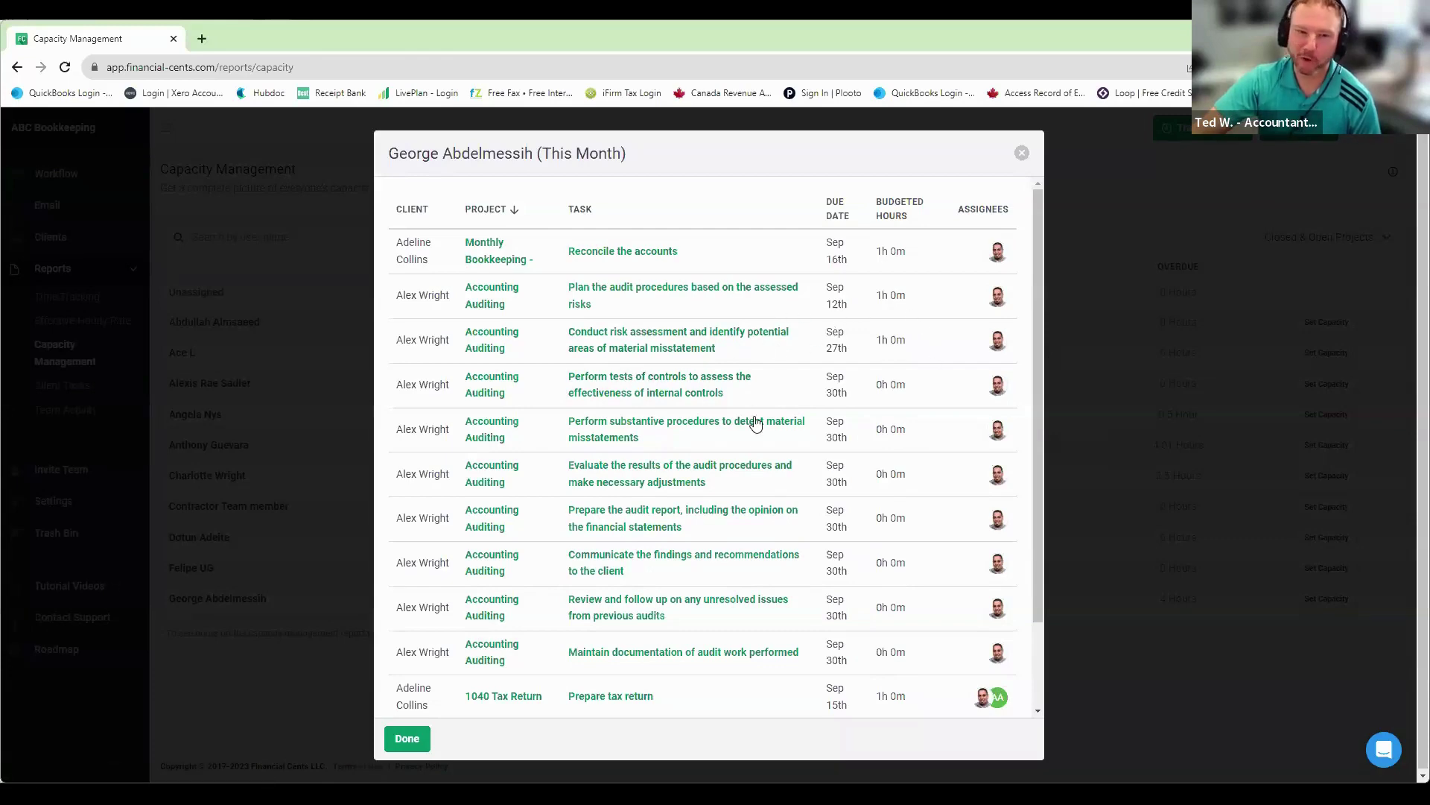
pyautogui.click(1024, 154)
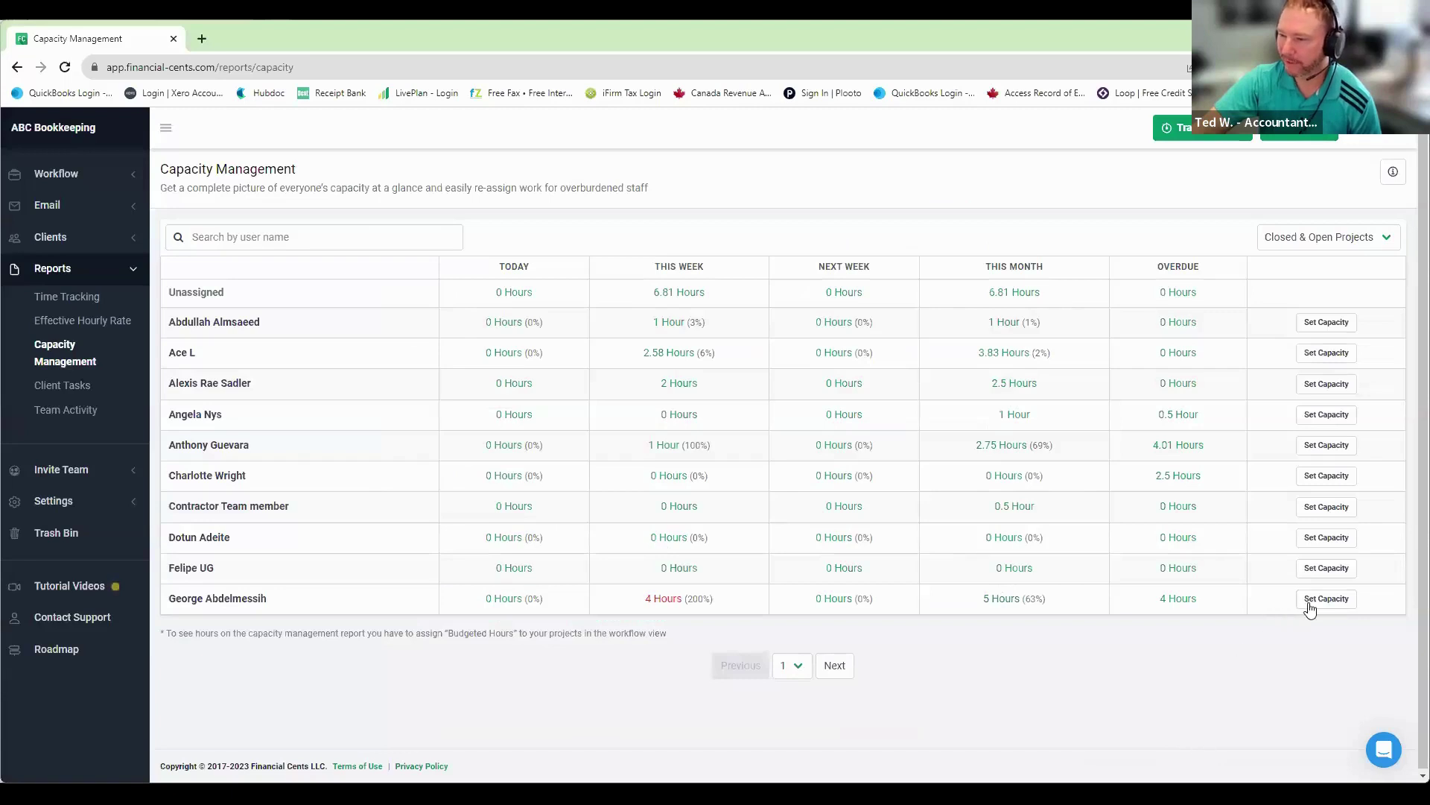
pyautogui.click(1314, 600)
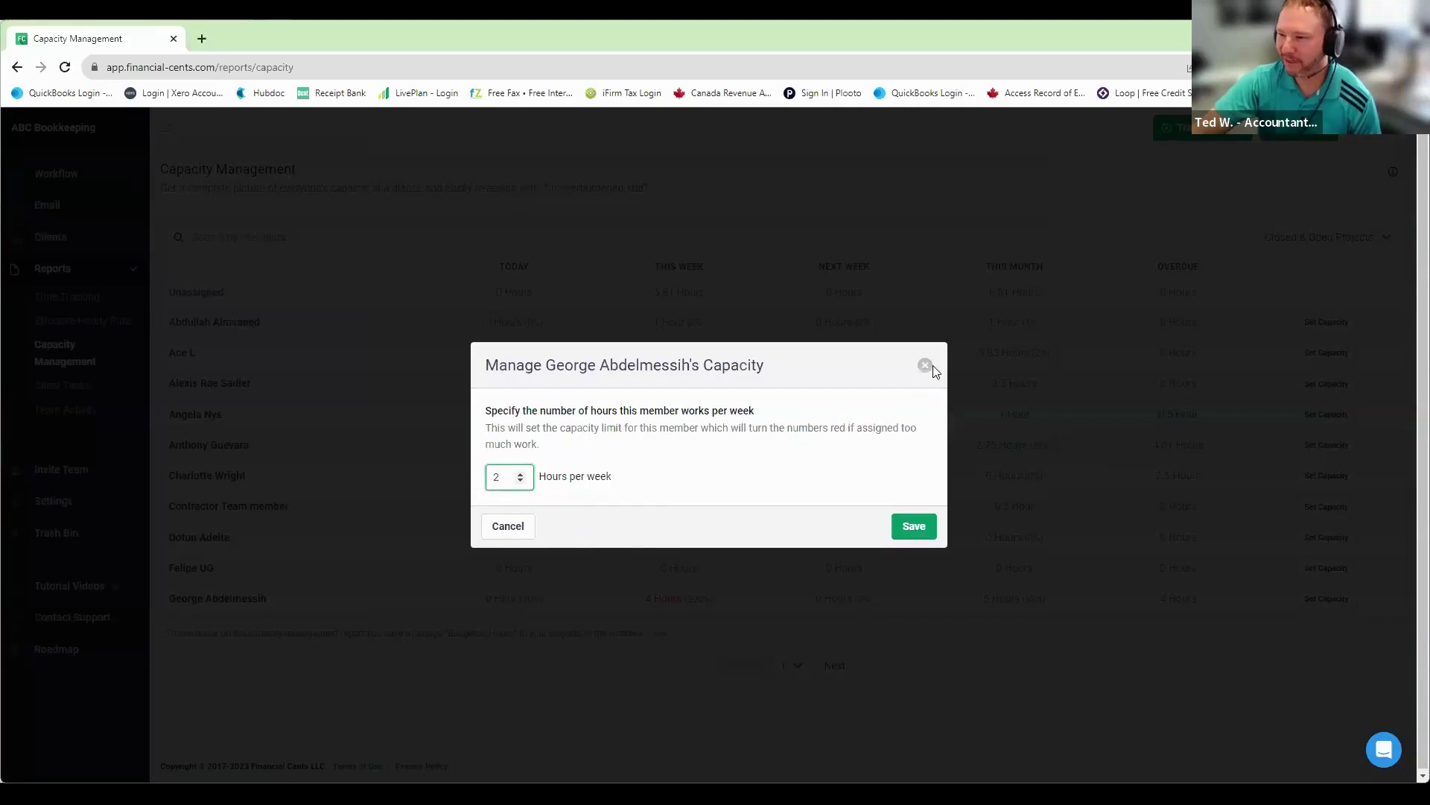
pyautogui.click(849, 708)
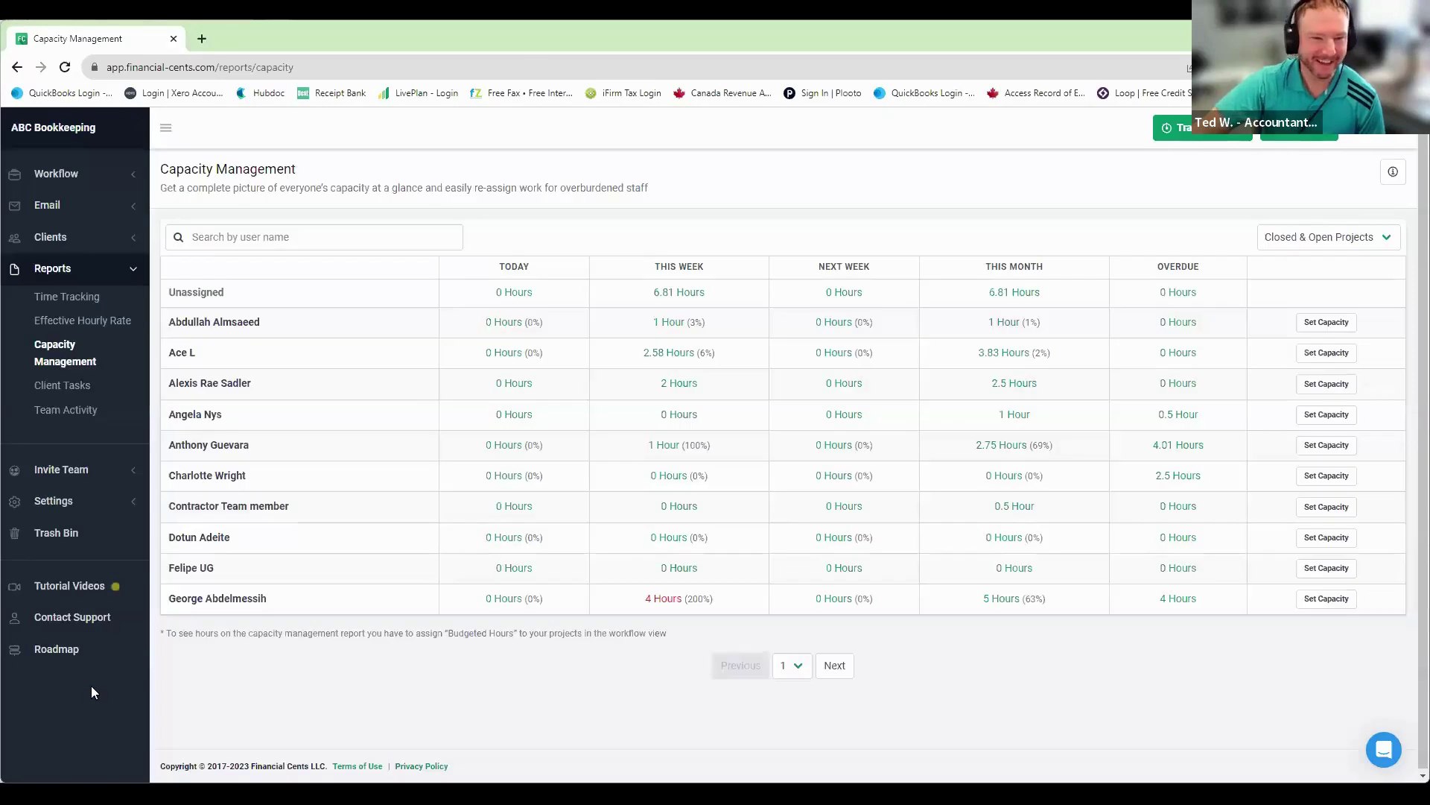
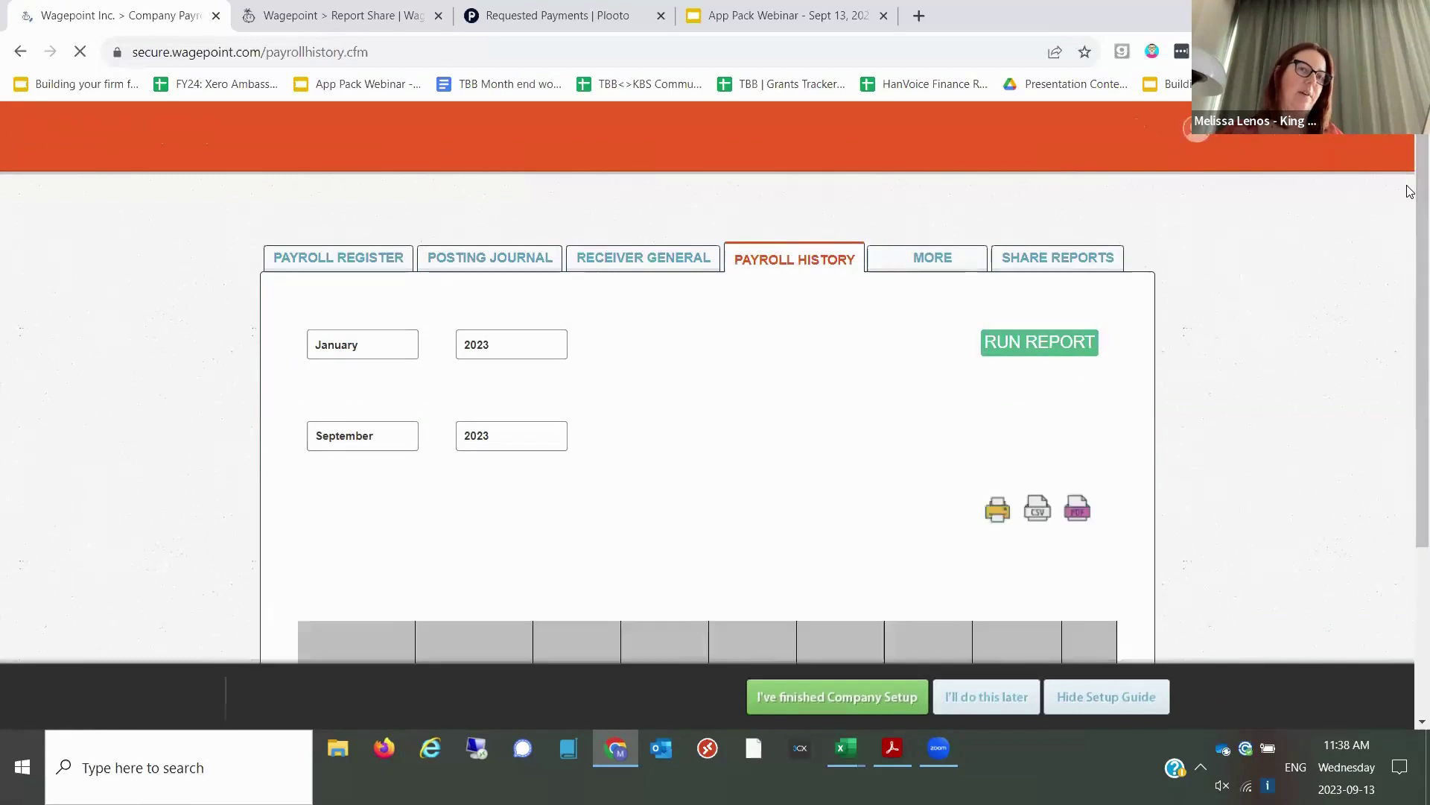
# - Switch from the Wagepoint payroll history to the payrollhistory_details.csv workbook in Excel and show all employees in the First Name filter
pyautogui.scroll(-2, 1410, 246)
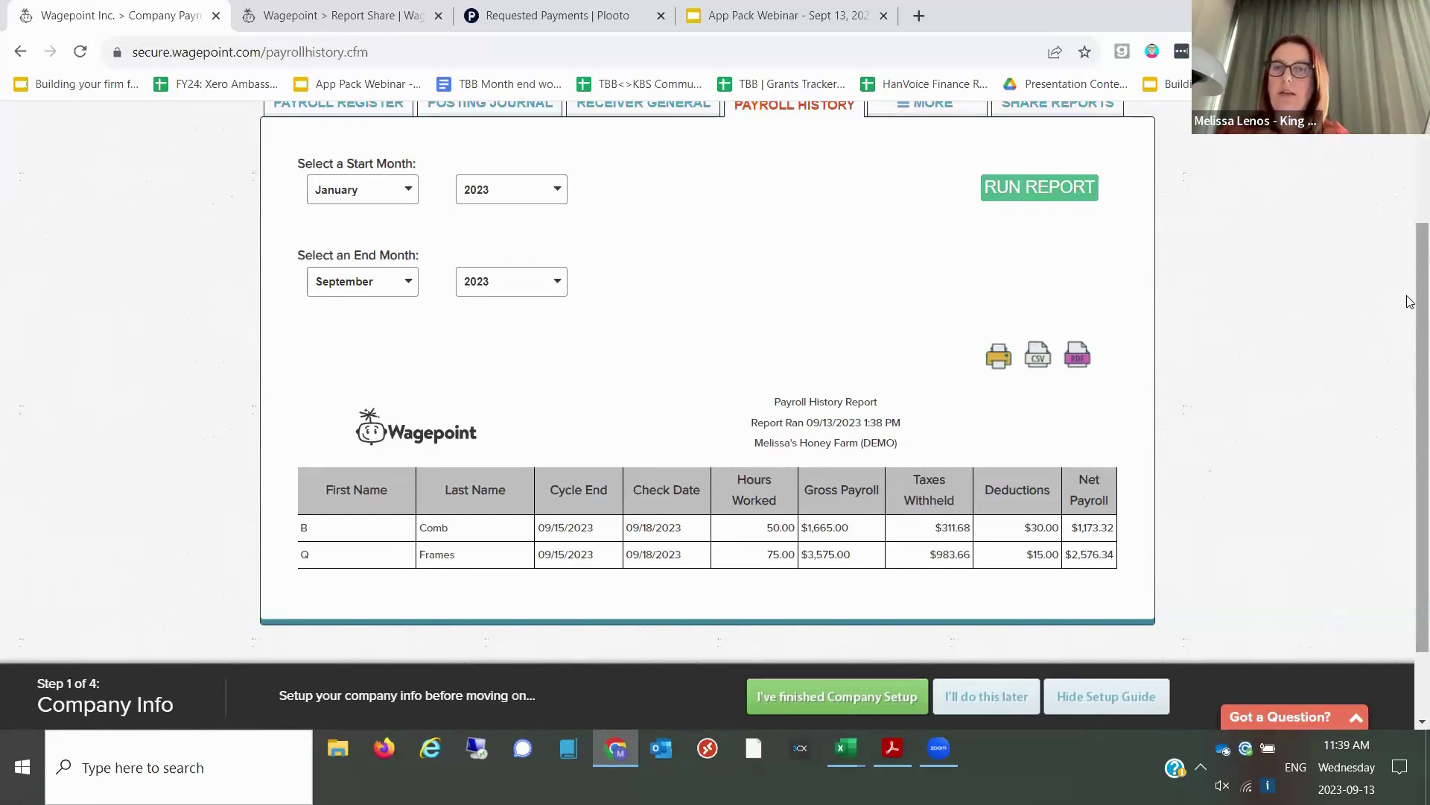
pyautogui.click(853, 747)
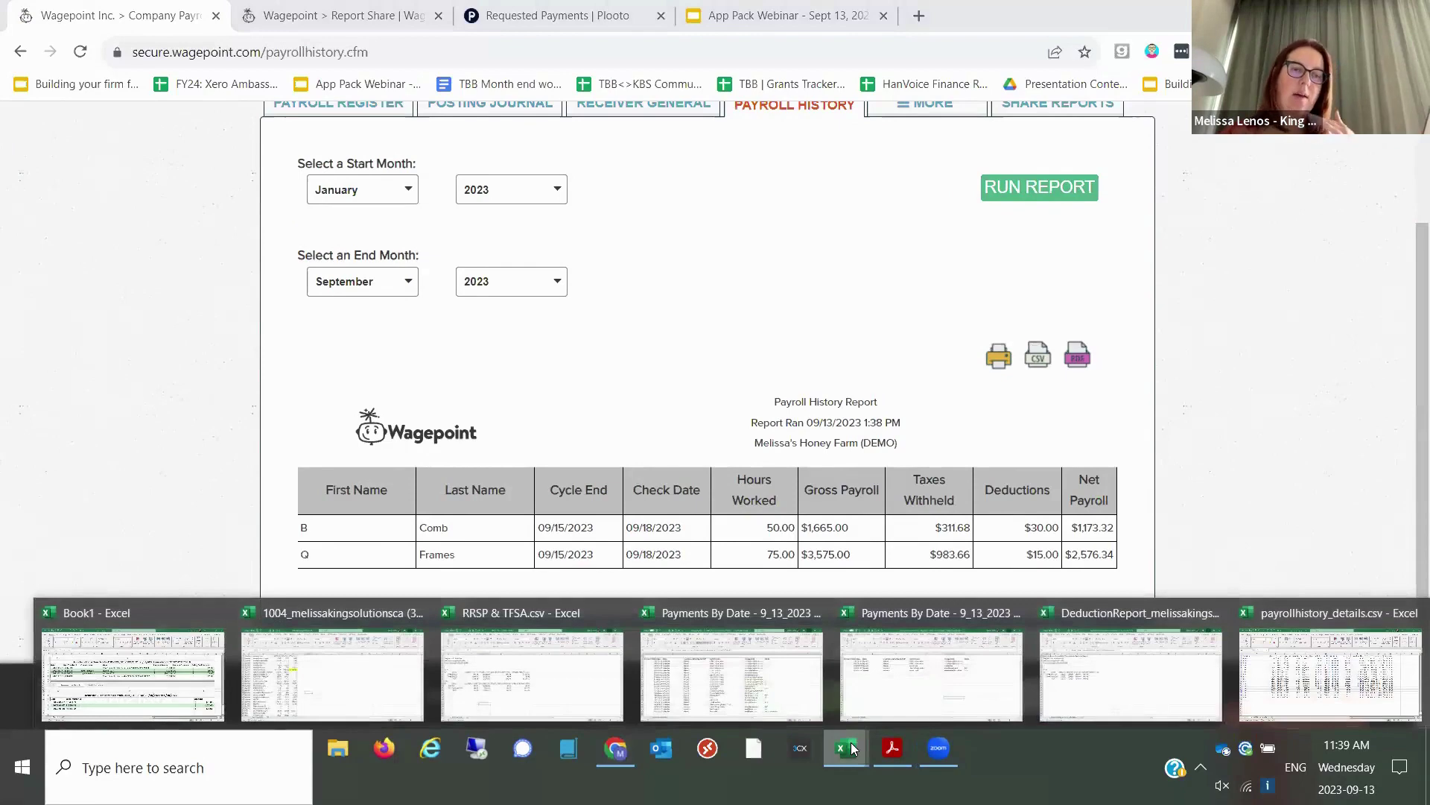
pyautogui.click(1356, 682)
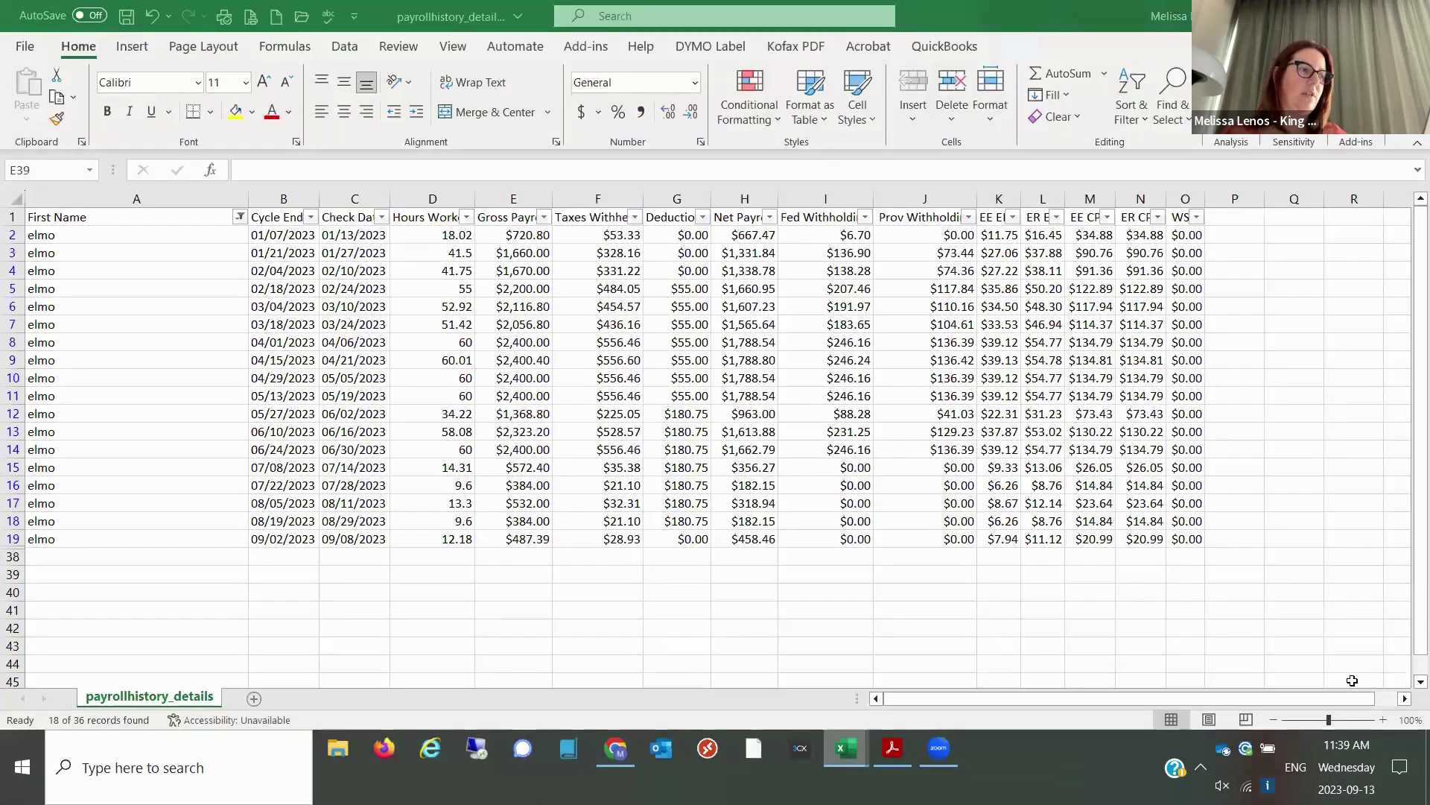
pyautogui.click(240, 217)
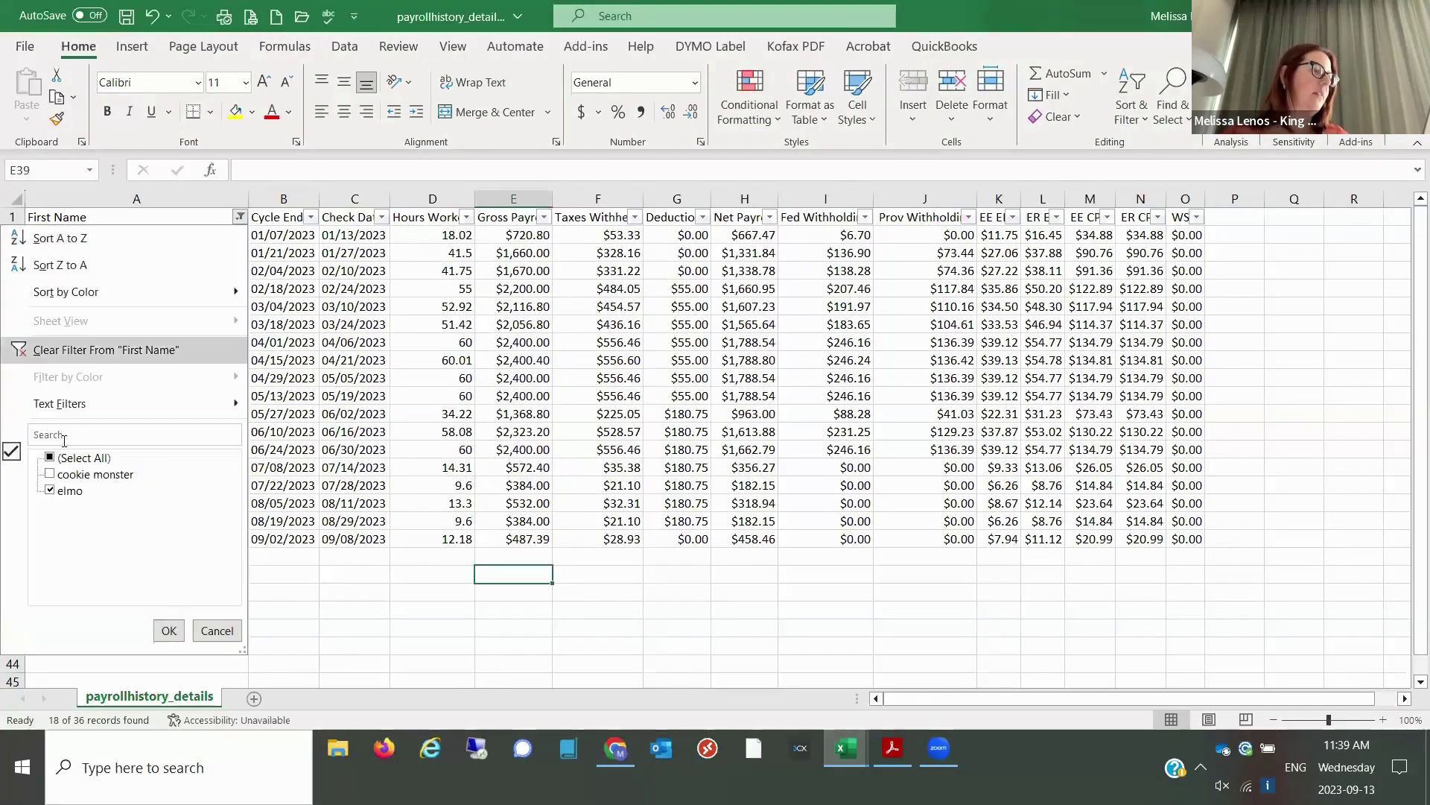
pyautogui.click(49, 474)
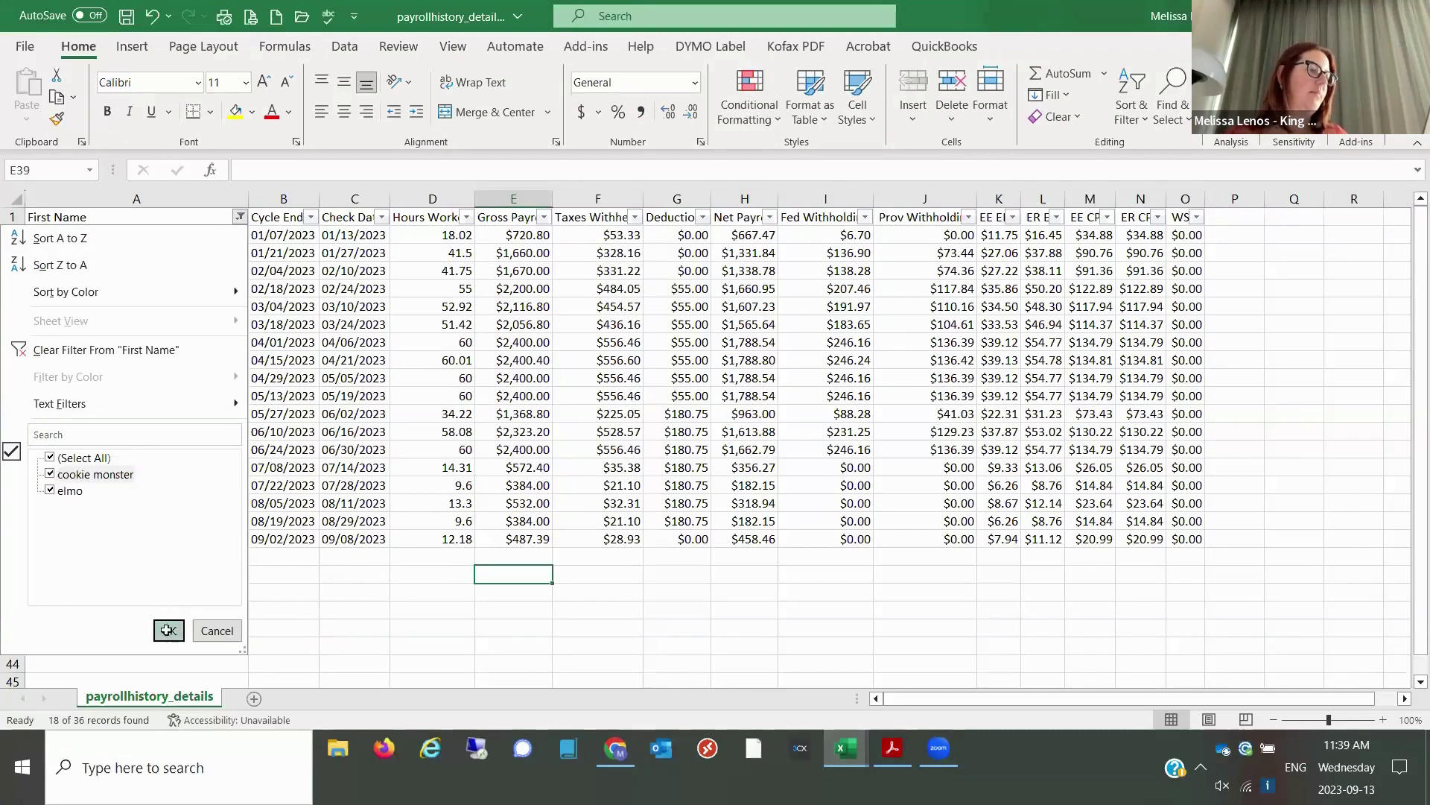
pyautogui.click(169, 630)
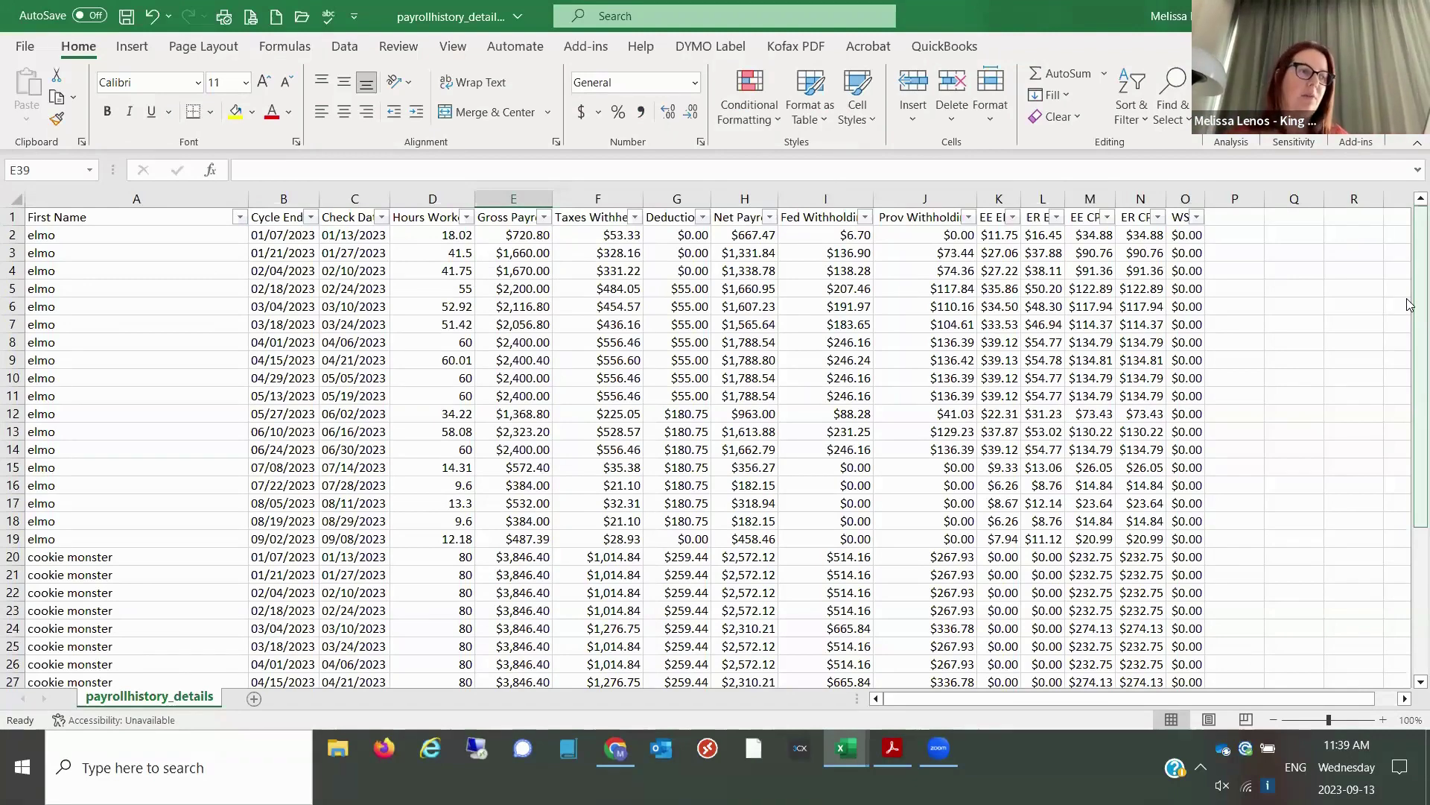
# - Filter the First Name column to show only the cookie monster rows
pyautogui.click(239, 217)
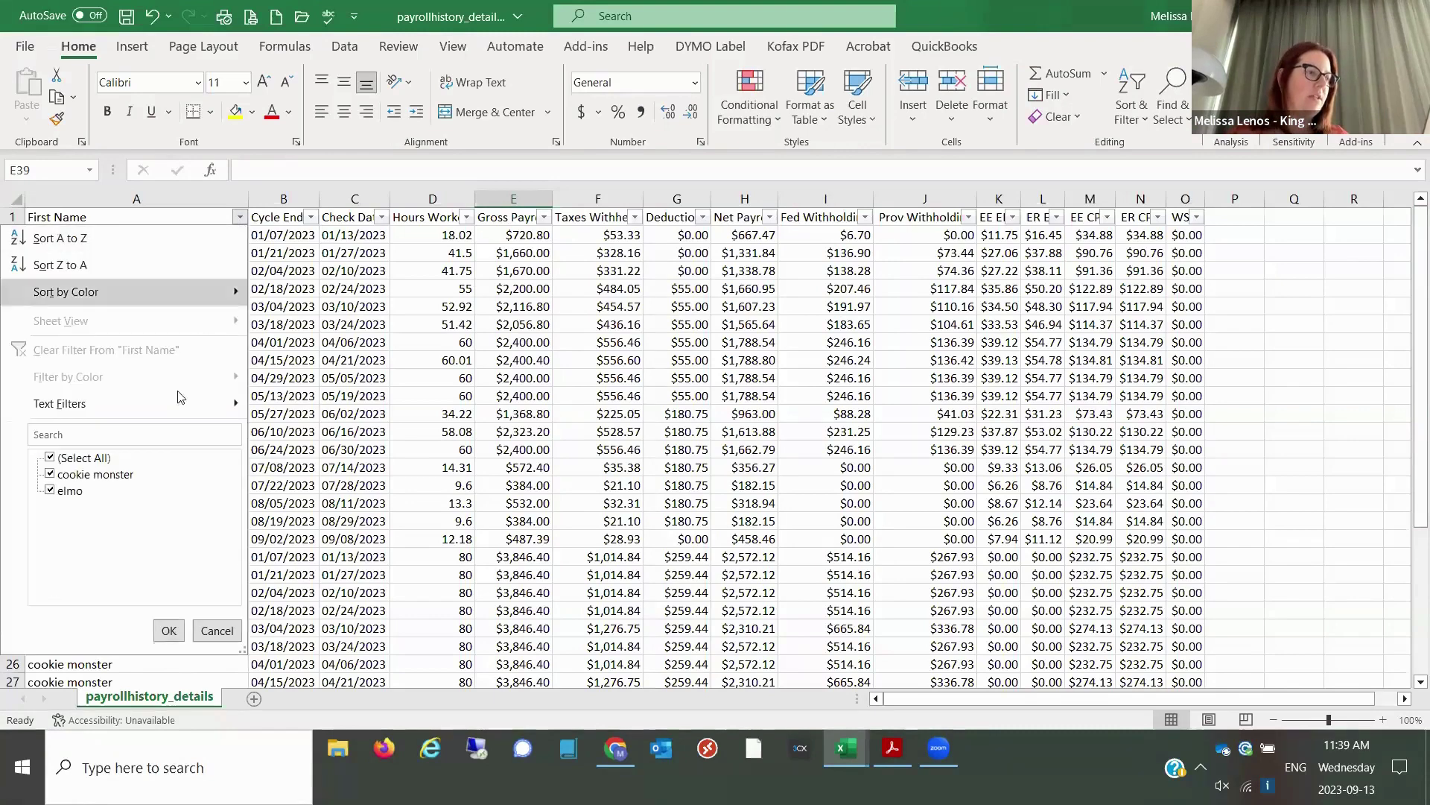
pyautogui.click(49, 490)
pyautogui.click(170, 630)
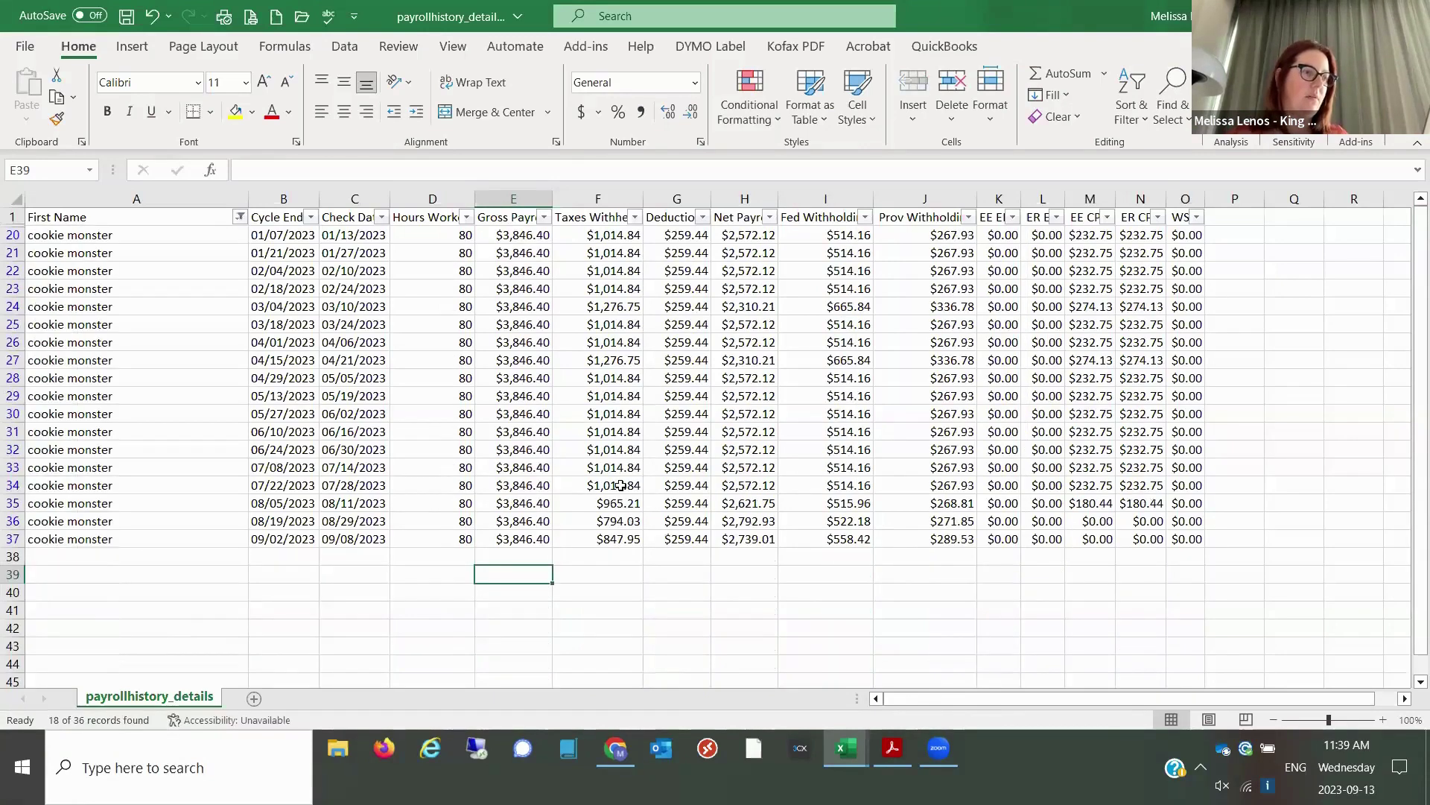
# - Total the filtered Gross Payroll column in cell E39 with =SUBTOTAL(9,E2:E38)
pyautogui.click(671, 593)
pyautogui.click(506, 574)
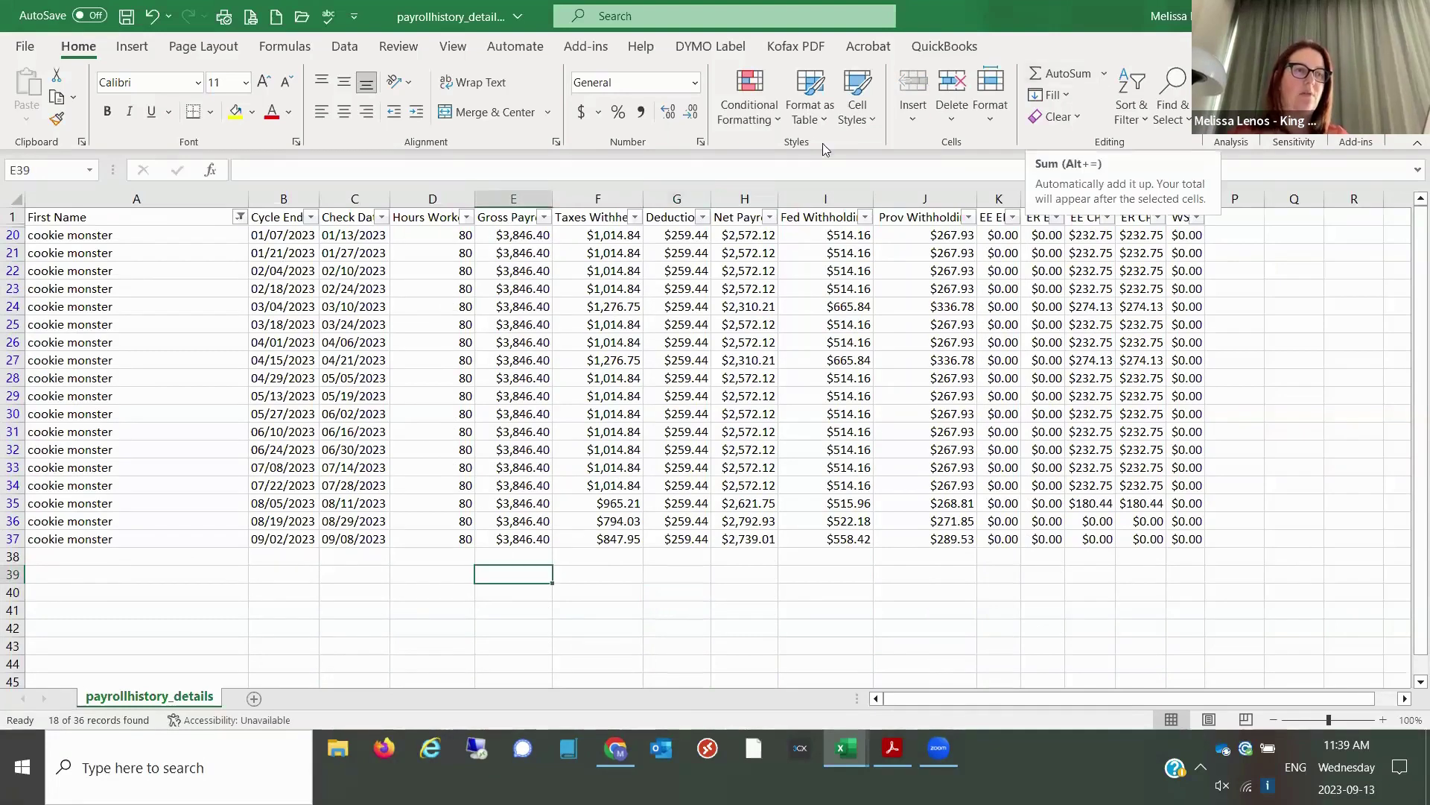
pyautogui.hotkey('alt', '=')
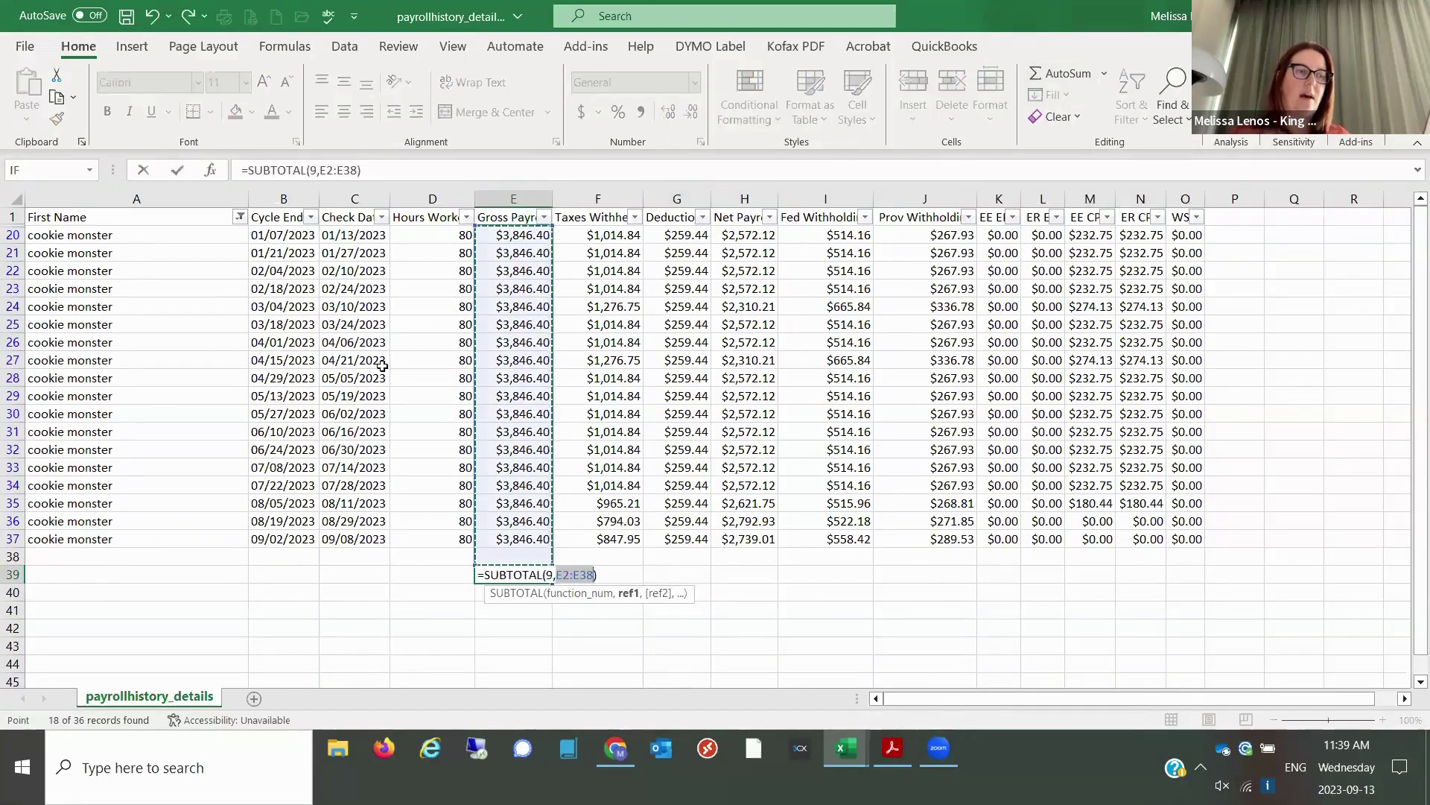
pyautogui.press('Return')
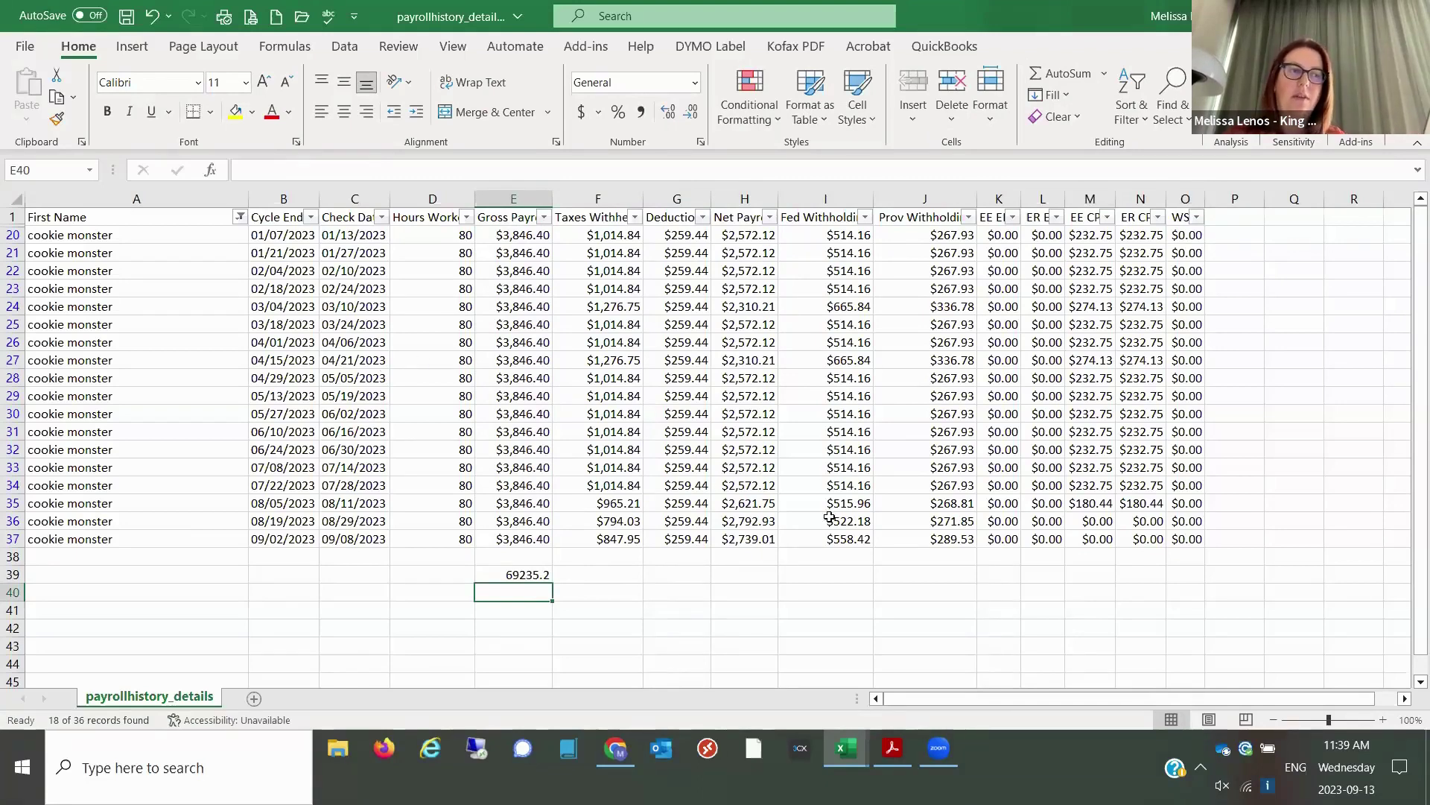
# - Switch from the Excel workbook to Wagepoint, open payroll processing and bring up the full Add-ons & Integrations list
pyautogui.click(754, 577)
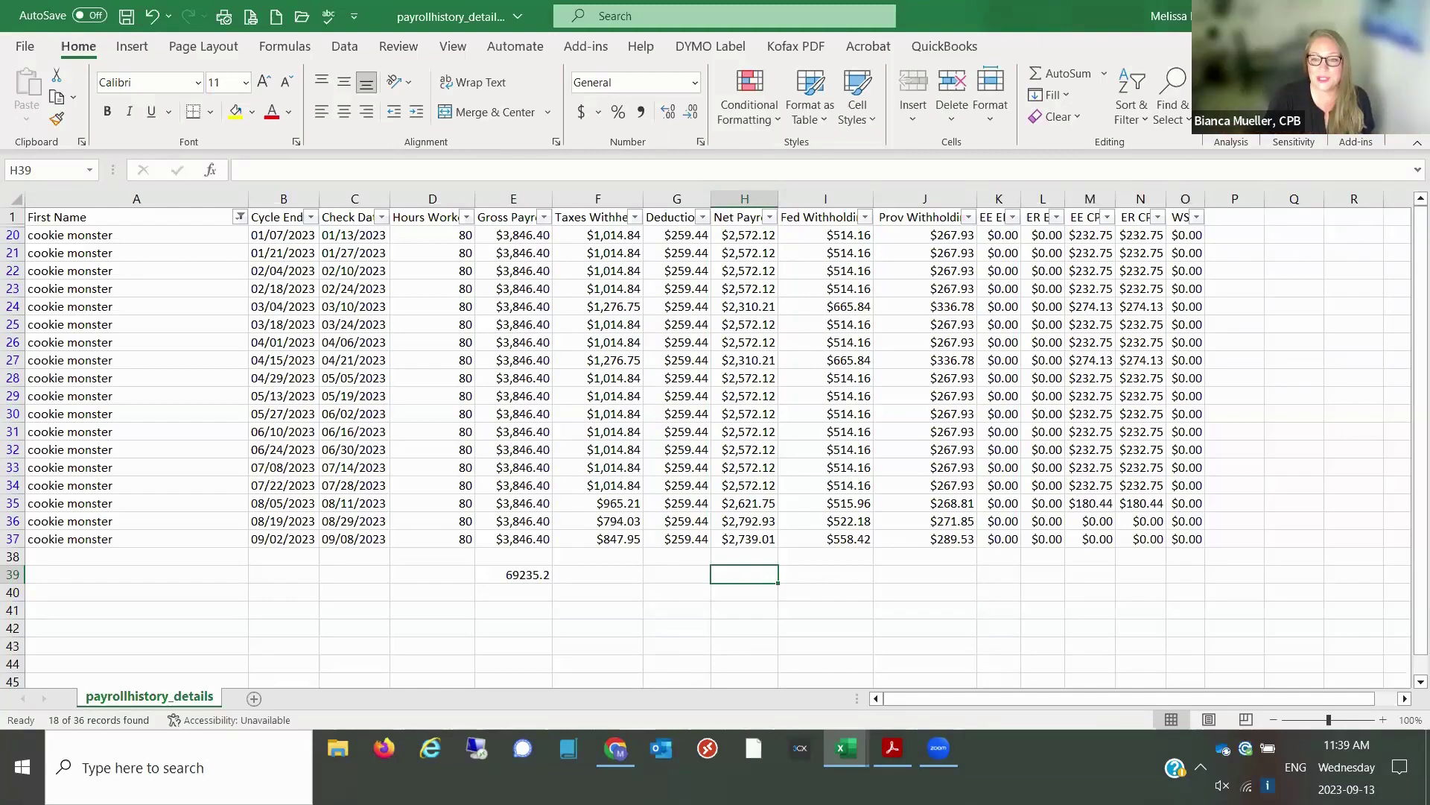
pyautogui.hotkey('alt', 'Tab')
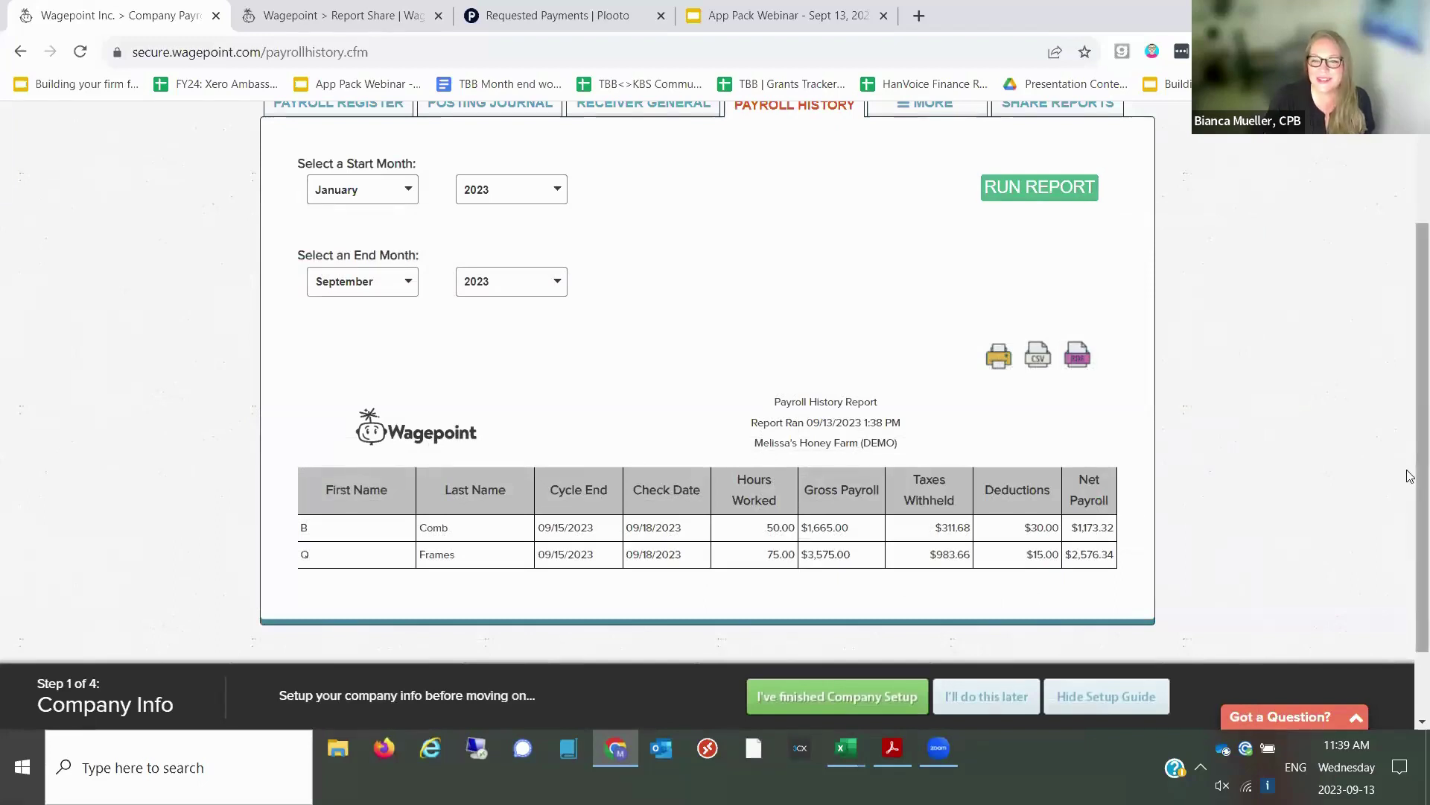
pyautogui.scroll(2, 1410, 449)
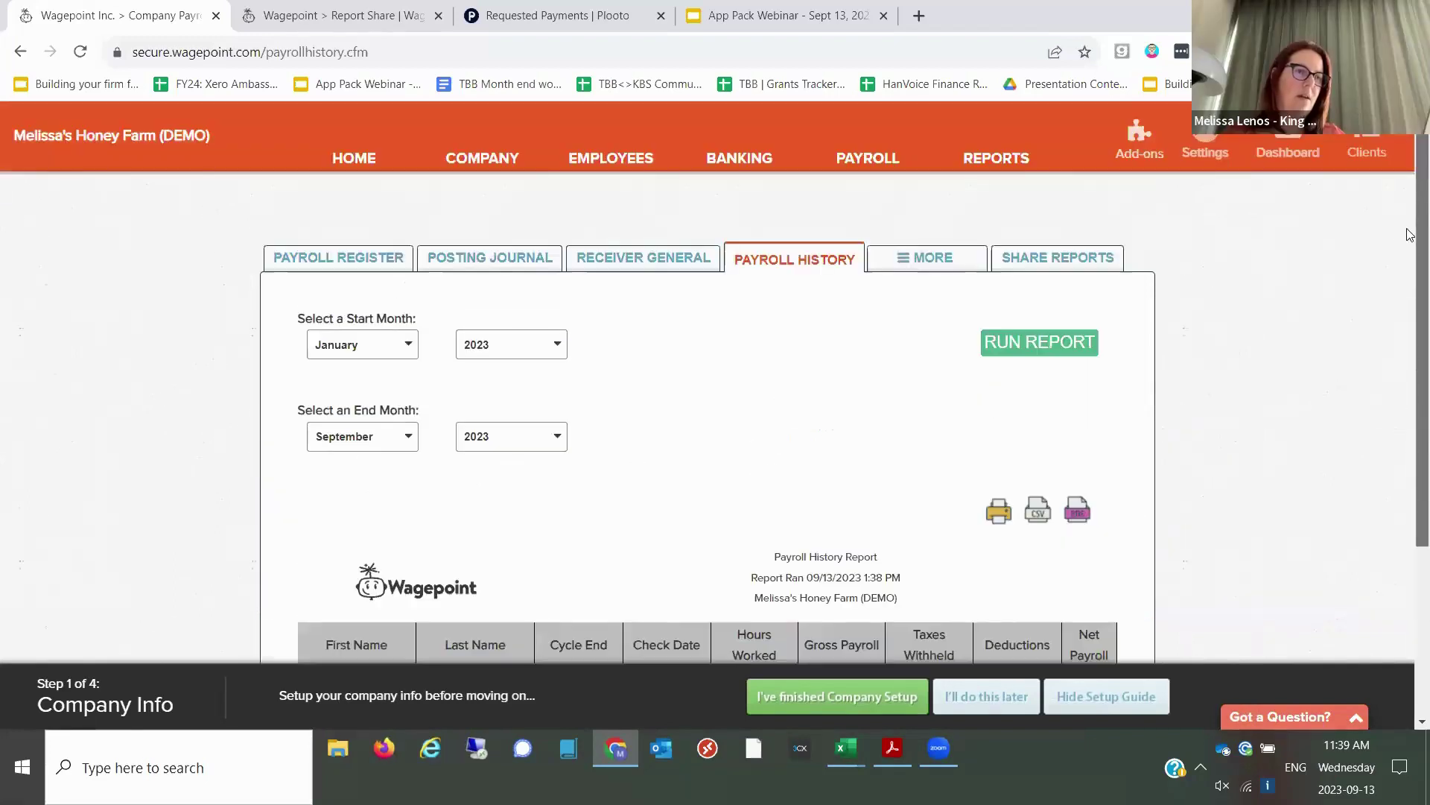
pyautogui.click(878, 173)
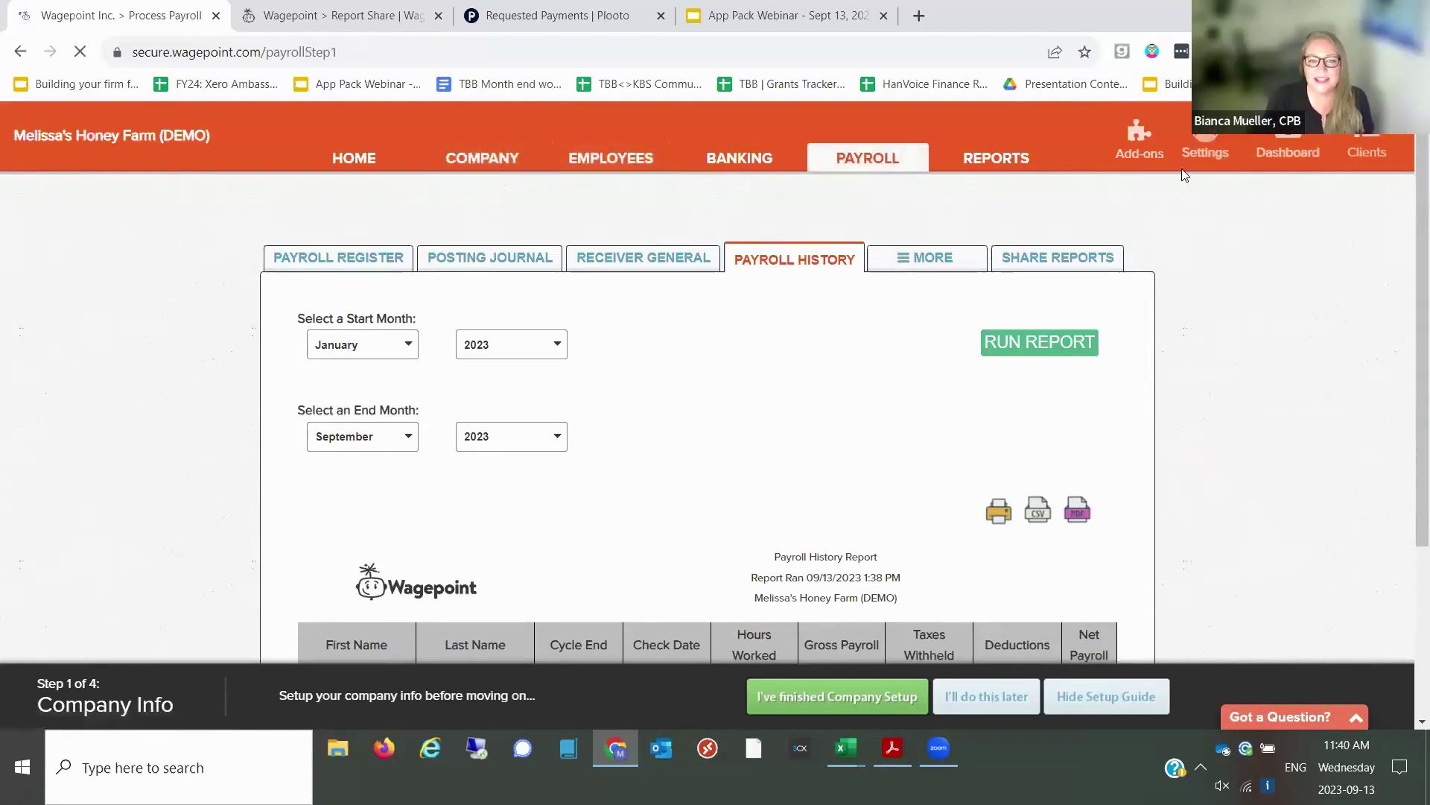
pyautogui.click(1136, 143)
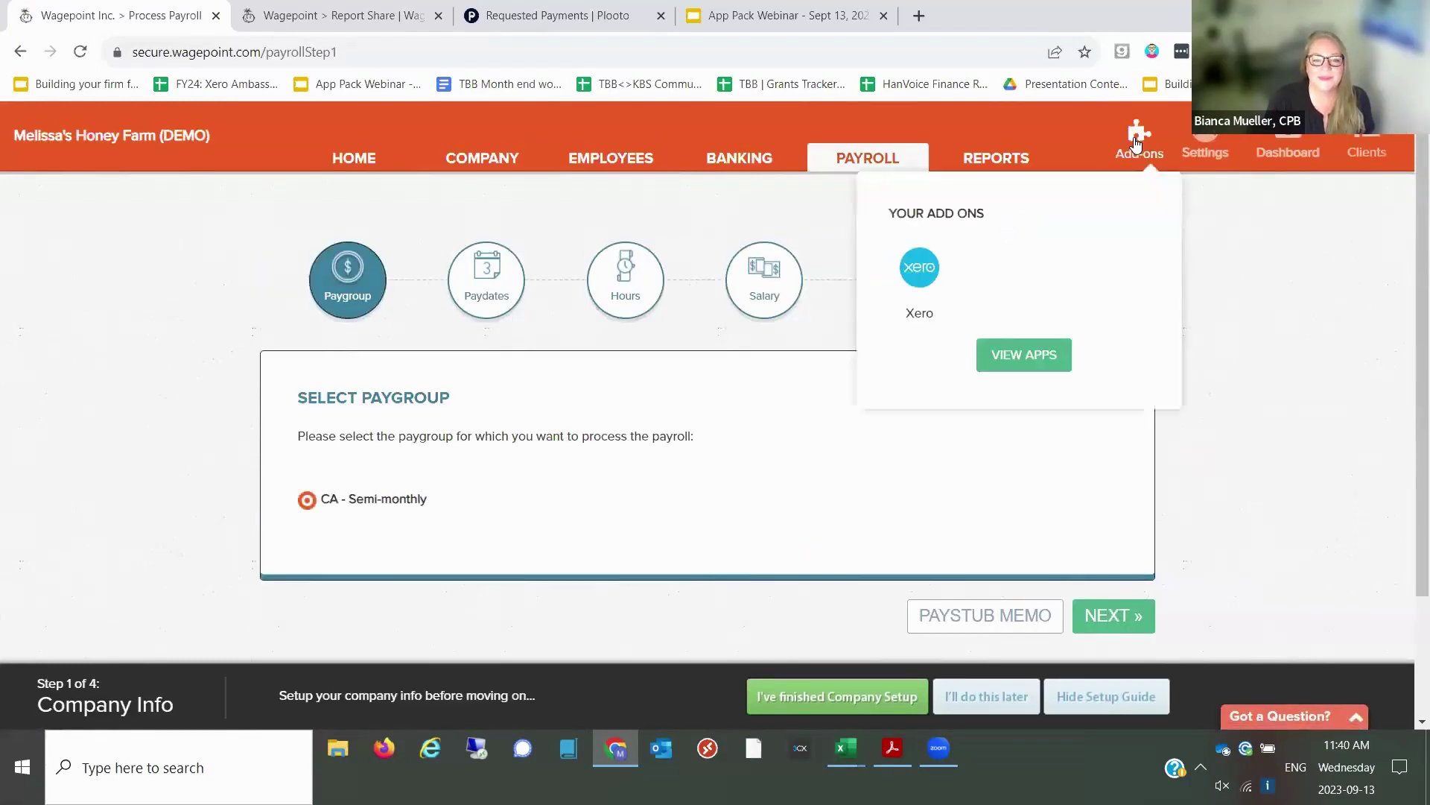
pyautogui.click(1025, 355)
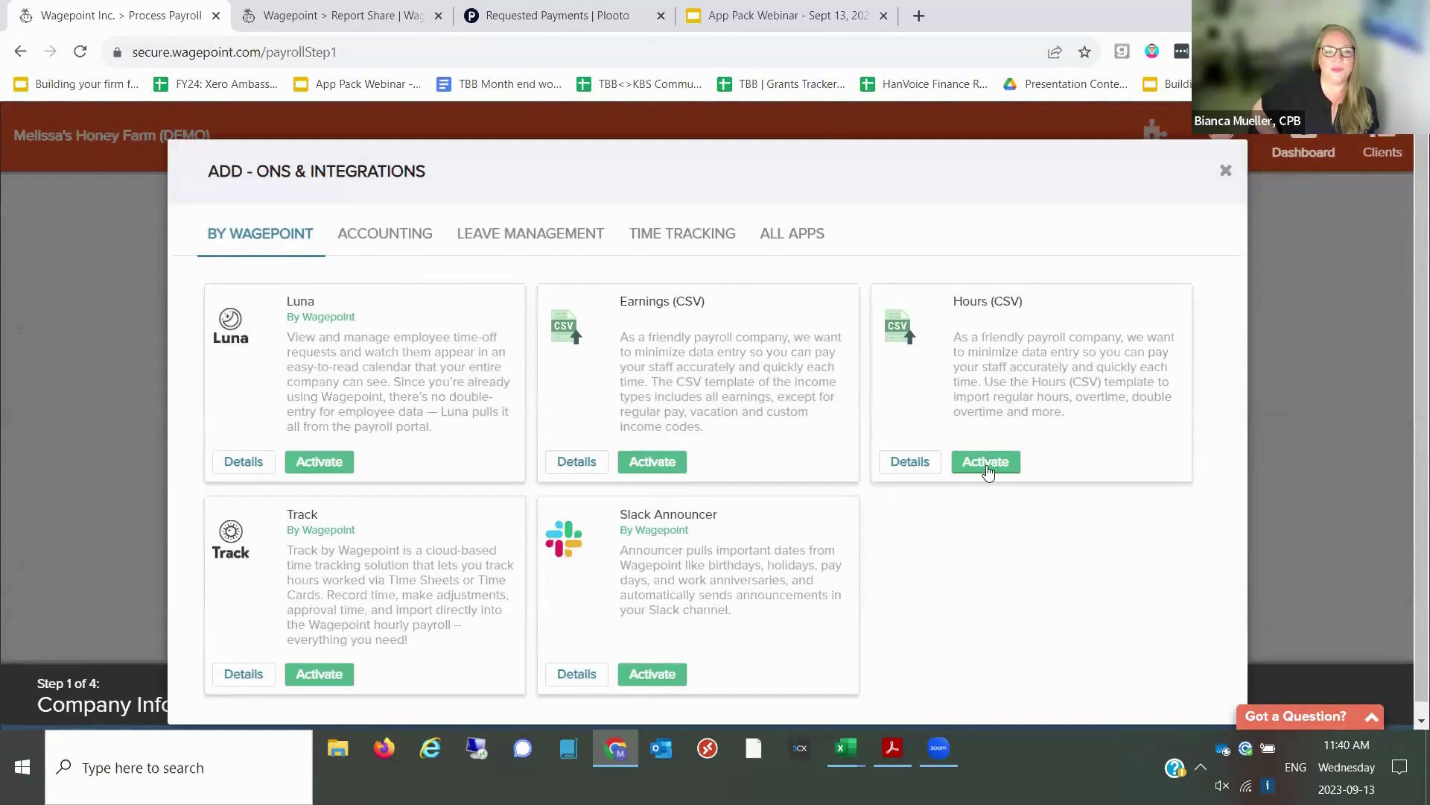
# - Activate the Hours (CSV) and Earnings (CSV) add-ons, and close the integrations list
pyautogui.click(987, 467)
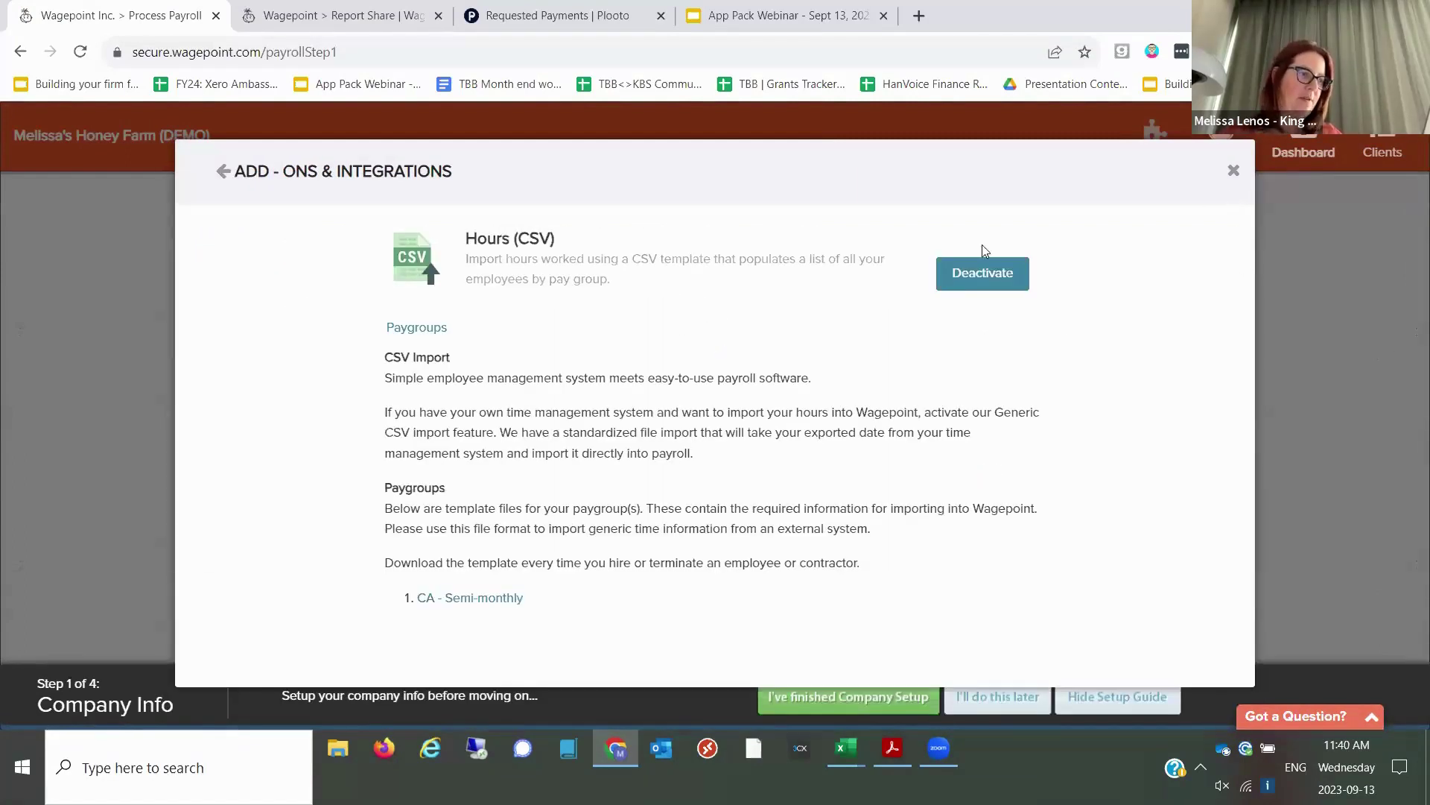
pyautogui.click(223, 173)
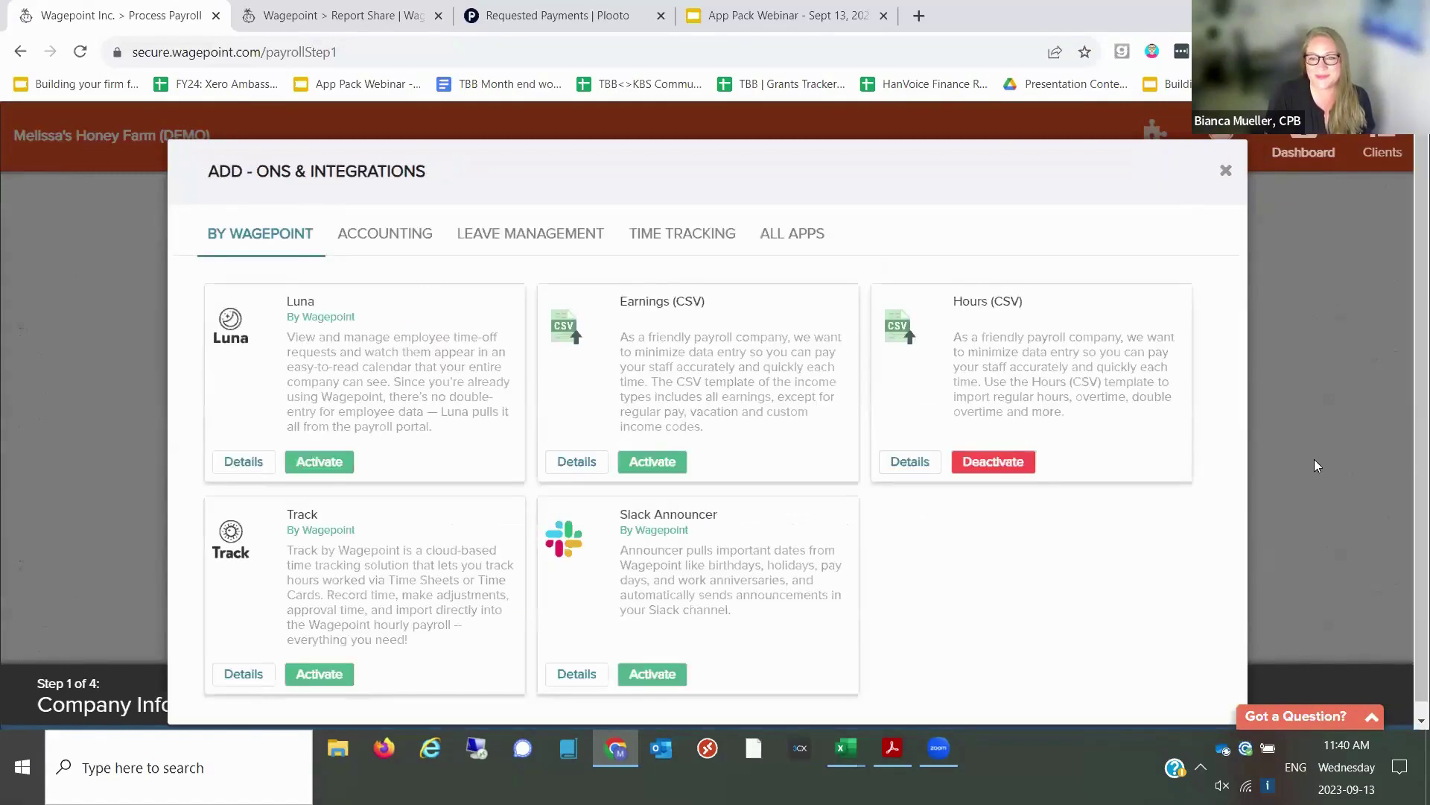
pyautogui.click(634, 463)
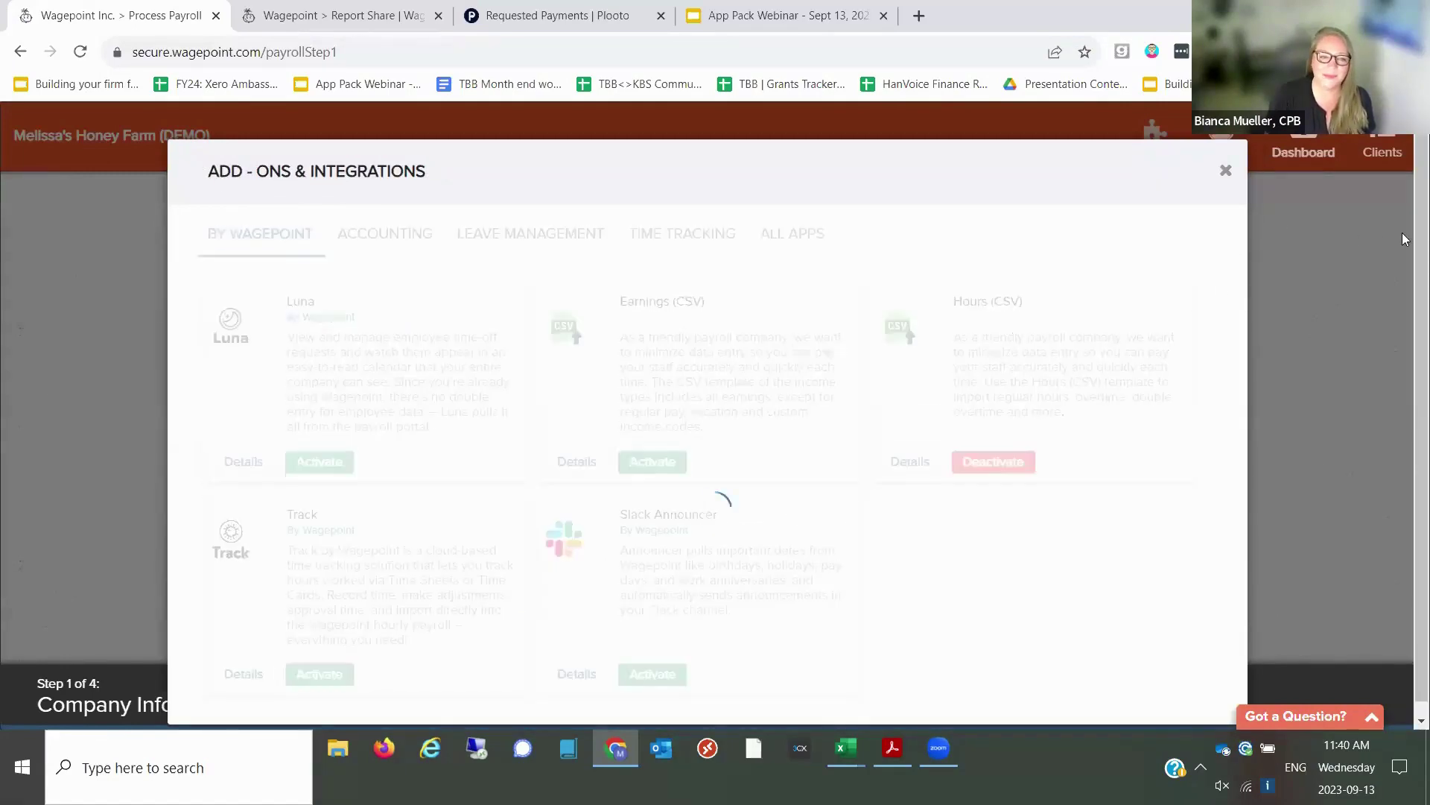
pyautogui.click(1233, 171)
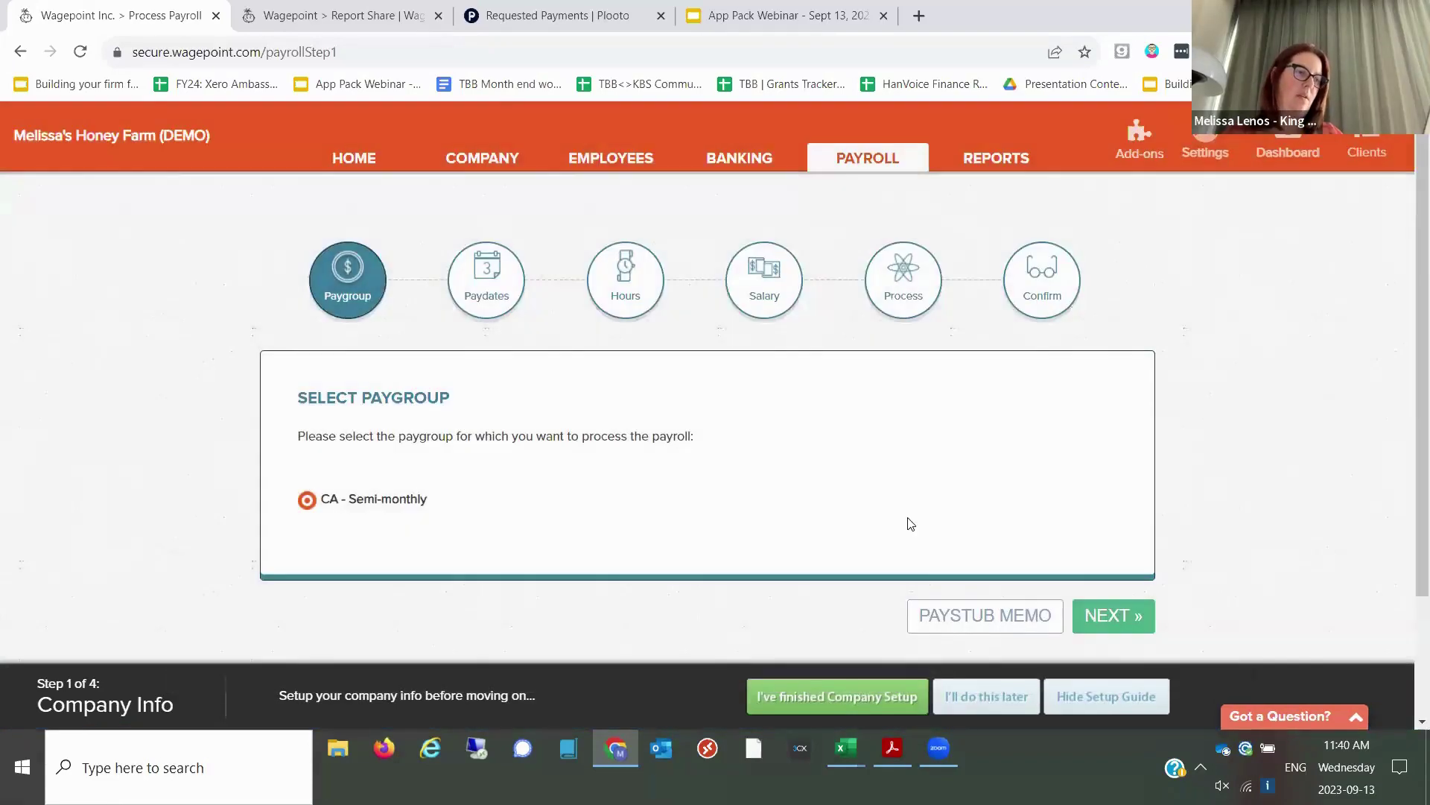
# - Advance the CA - Semi-monthly payroll for 09/16/2023 to 09/30/2023 to the Hours stage and show its import options
pyautogui.click(1101, 620)
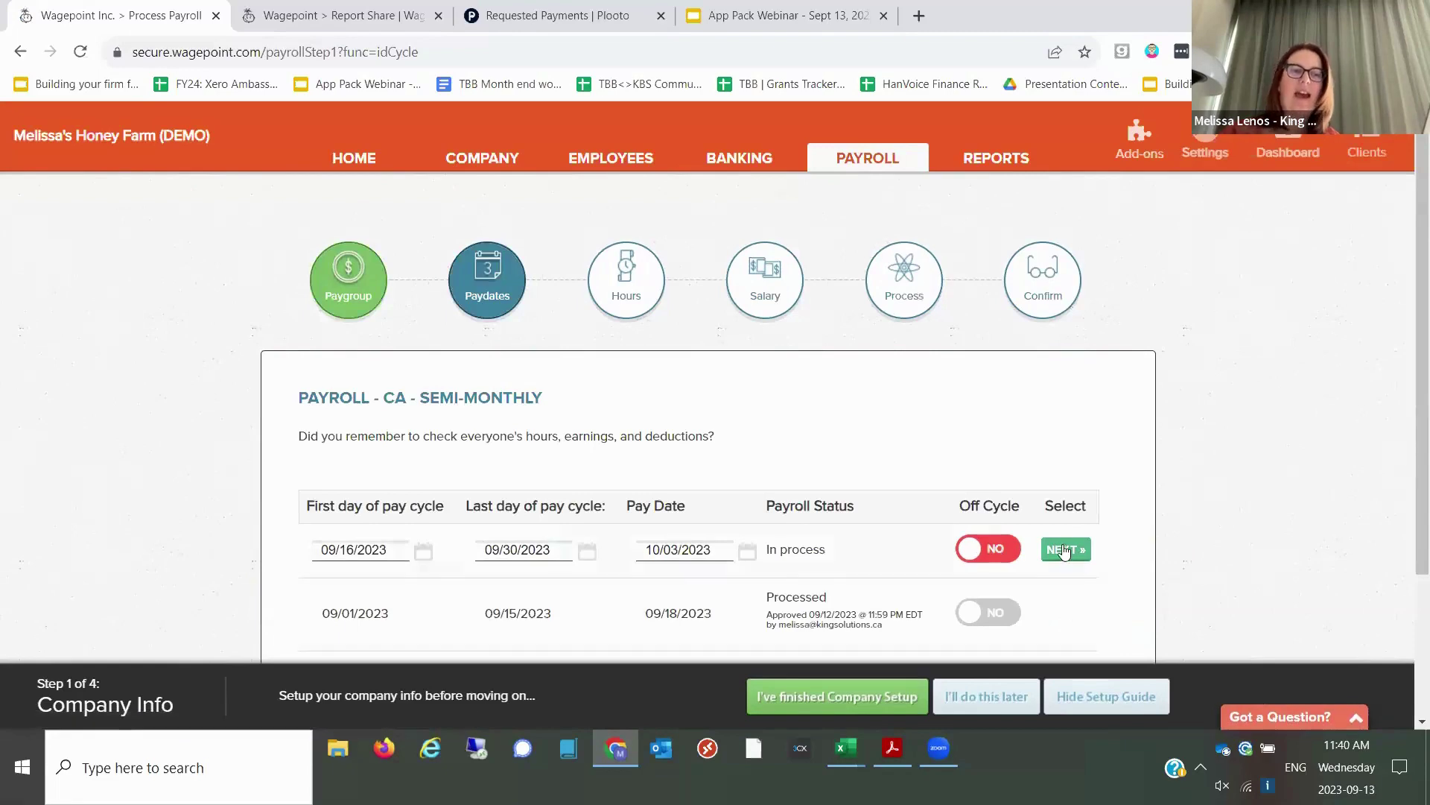
pyautogui.click(1064, 551)
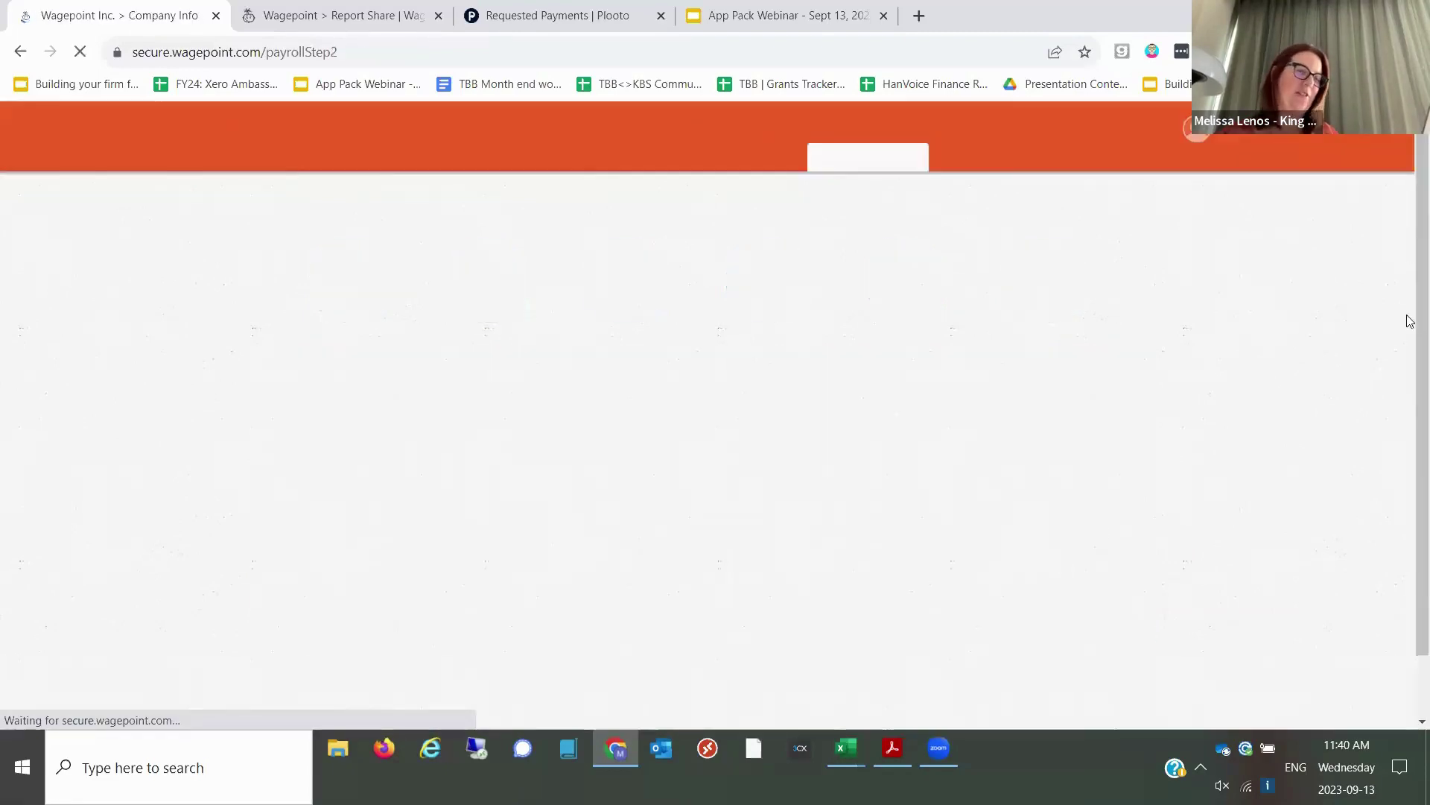
pyautogui.scroll(-3, 1410, 275)
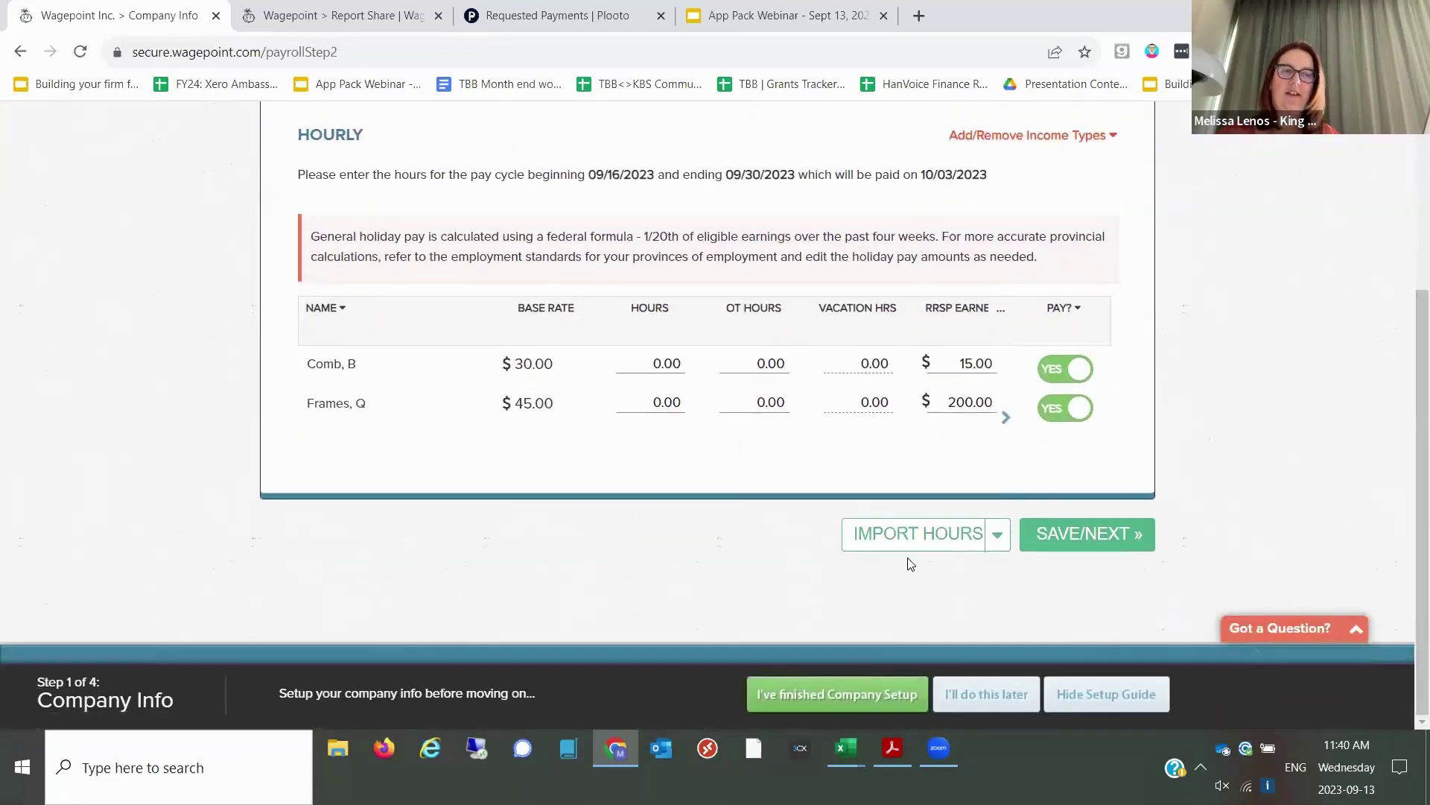
pyautogui.click(997, 537)
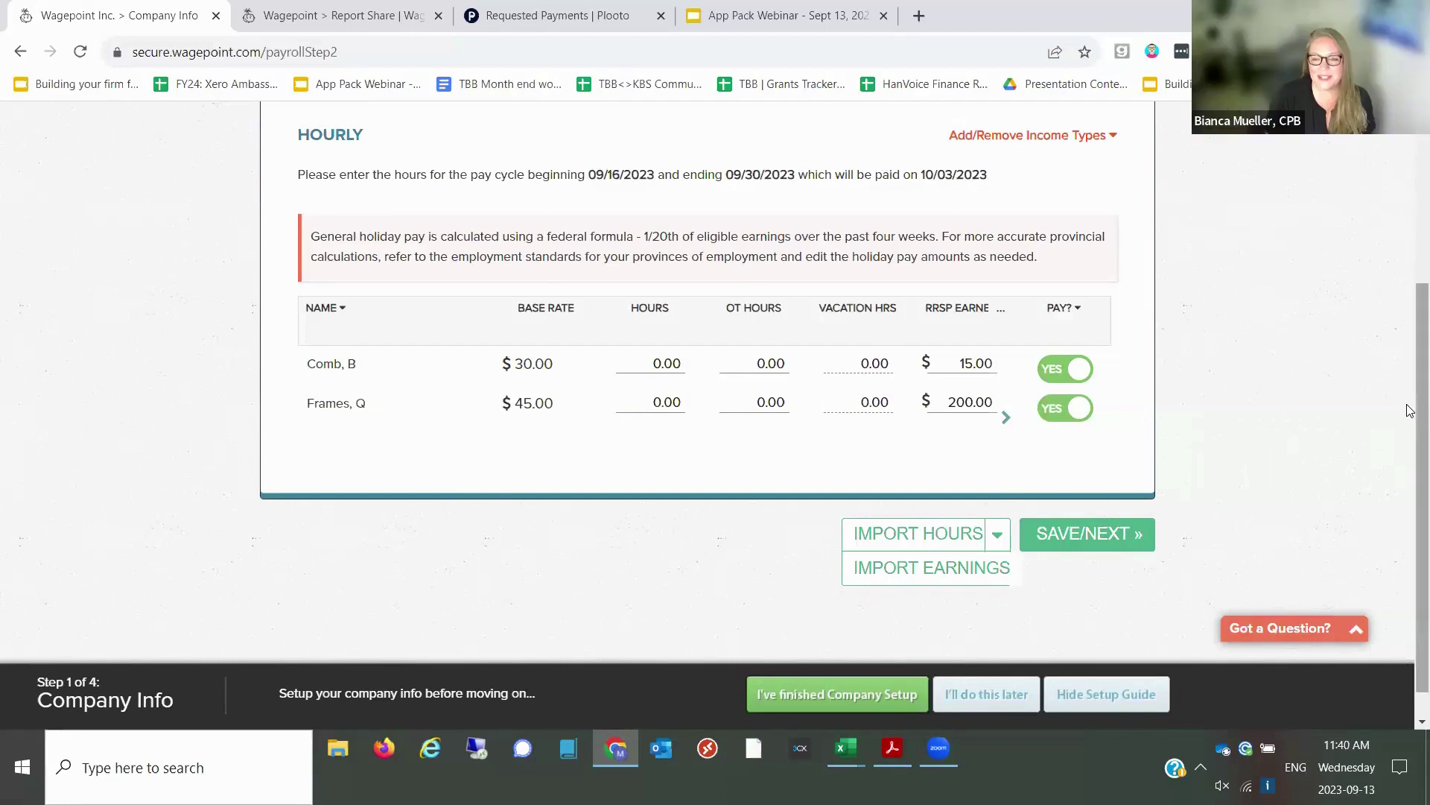
pyautogui.moveTo(1408, 410); pyautogui.dragTo(1409, 322)
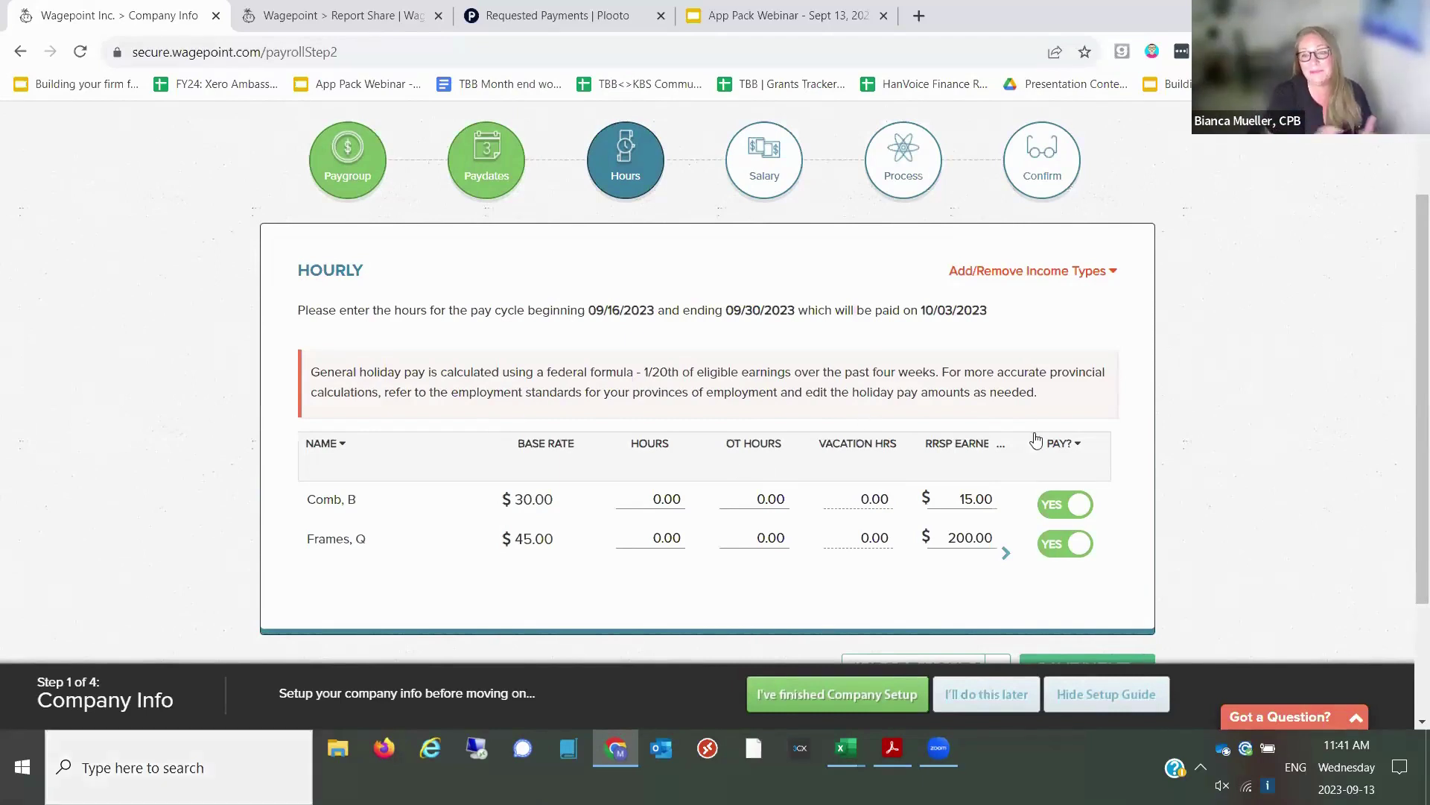
# - Switch to the Excel payroll workbook starting with 1004 and examine Big Bird's vacation accrual, vacation pay and vacation balance
pyautogui.moveTo(851, 755)
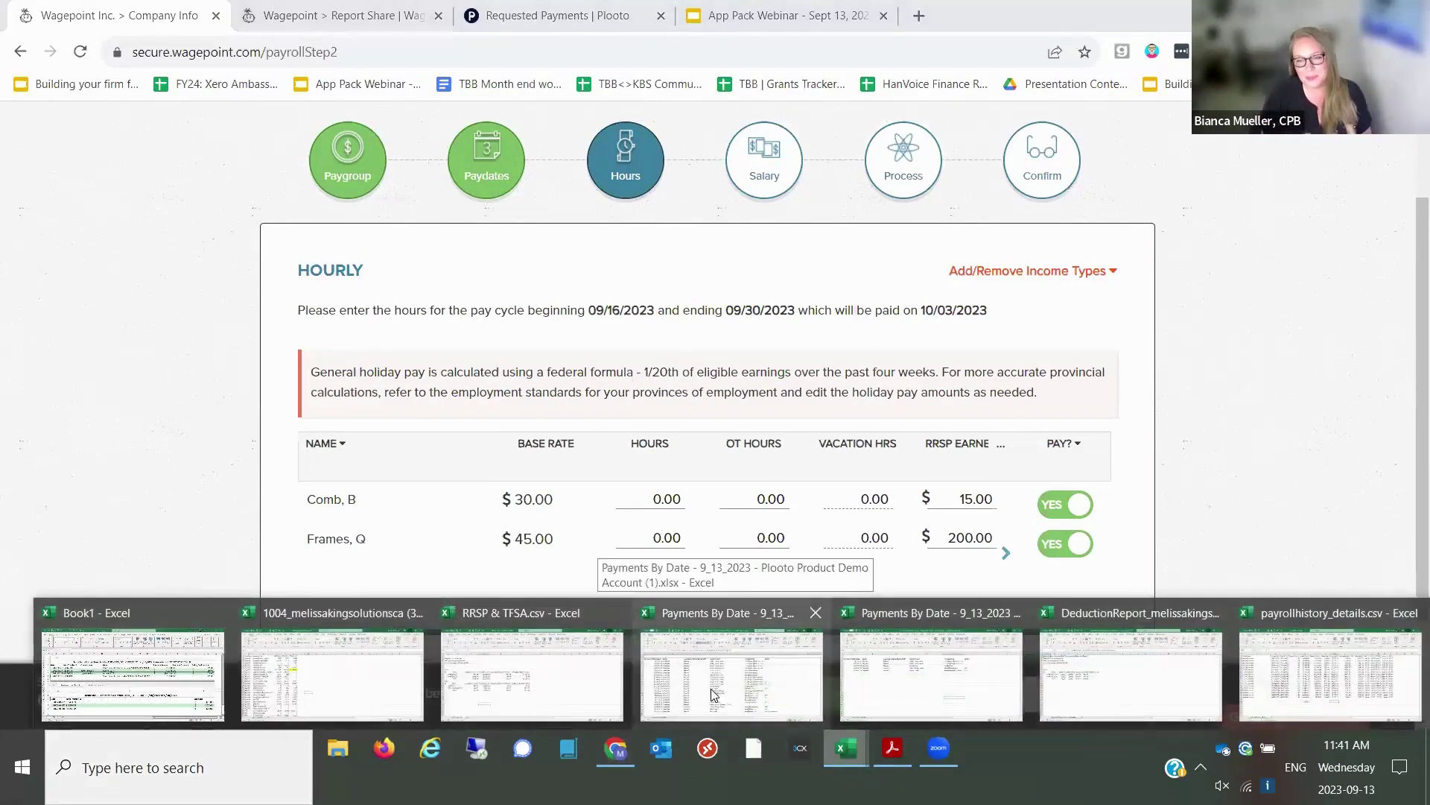
pyautogui.click(287, 670)
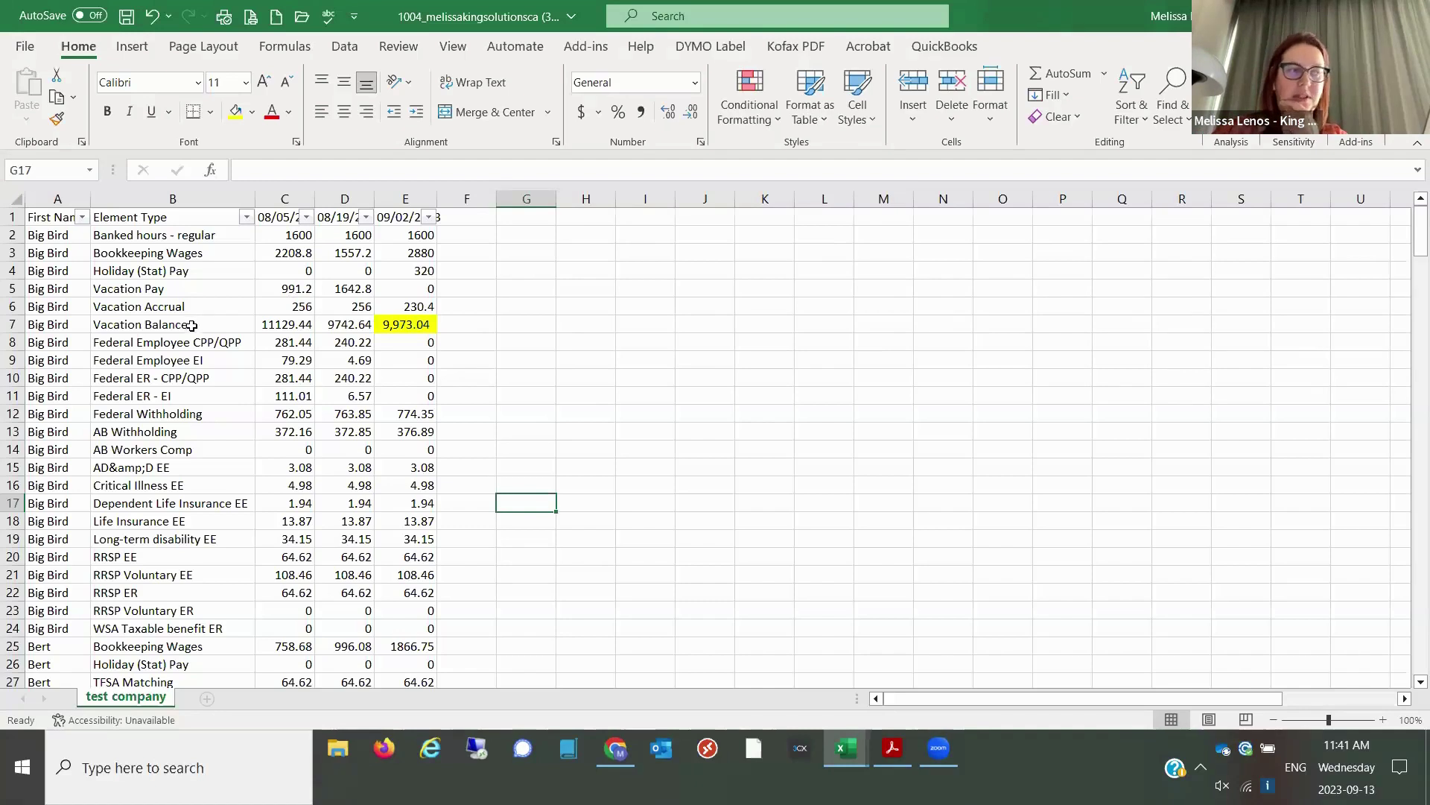
pyautogui.click(412, 305)
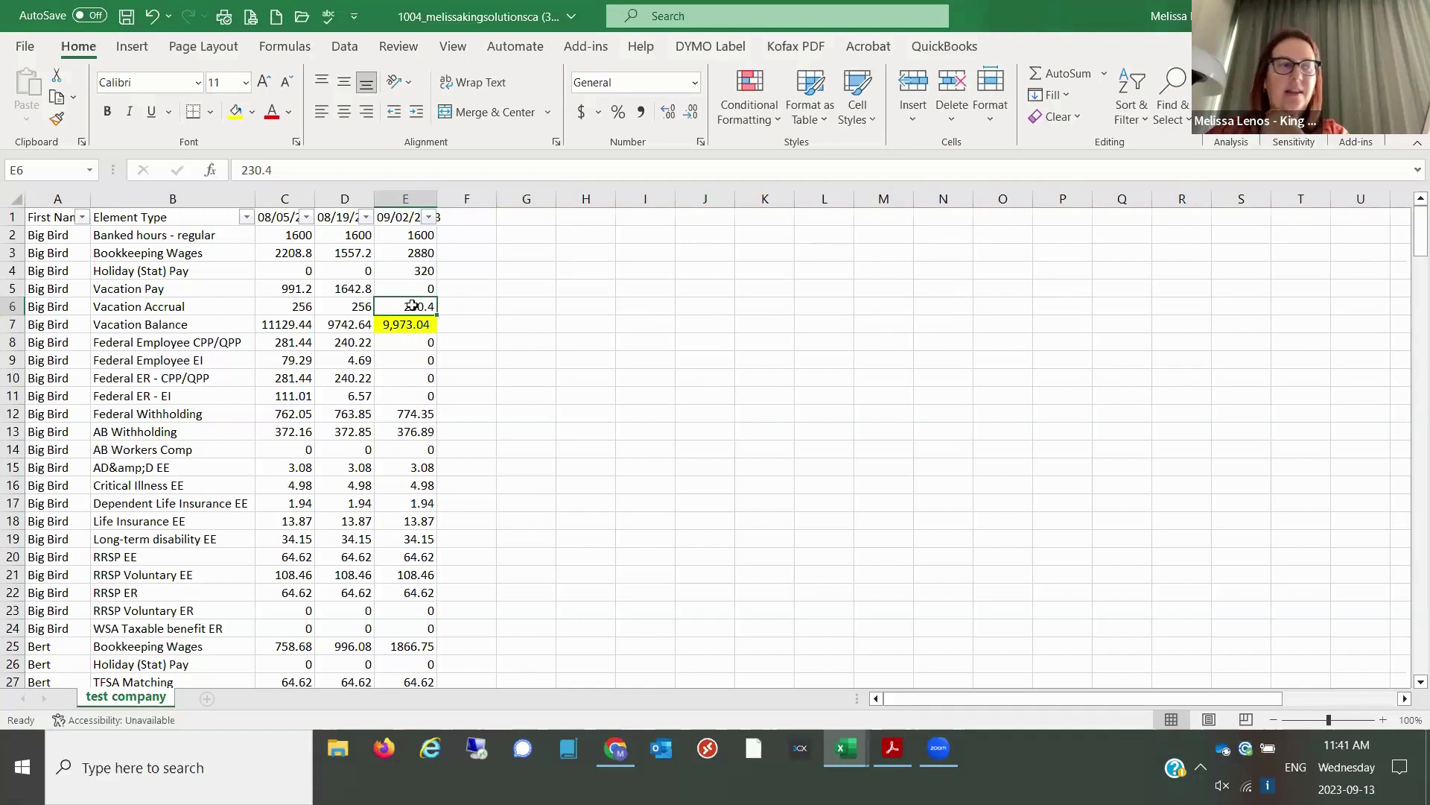
pyautogui.click(356, 283)
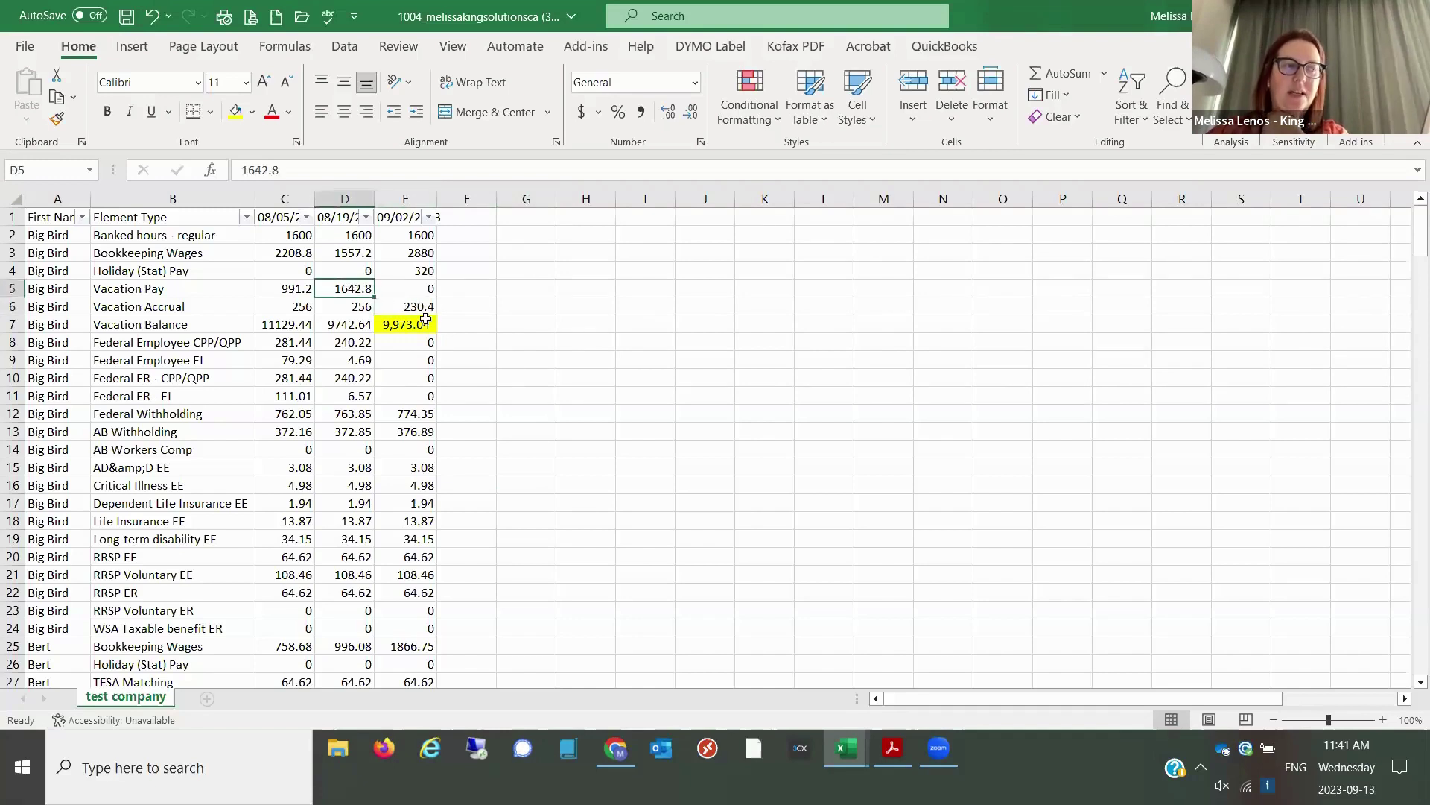
pyautogui.click(424, 324)
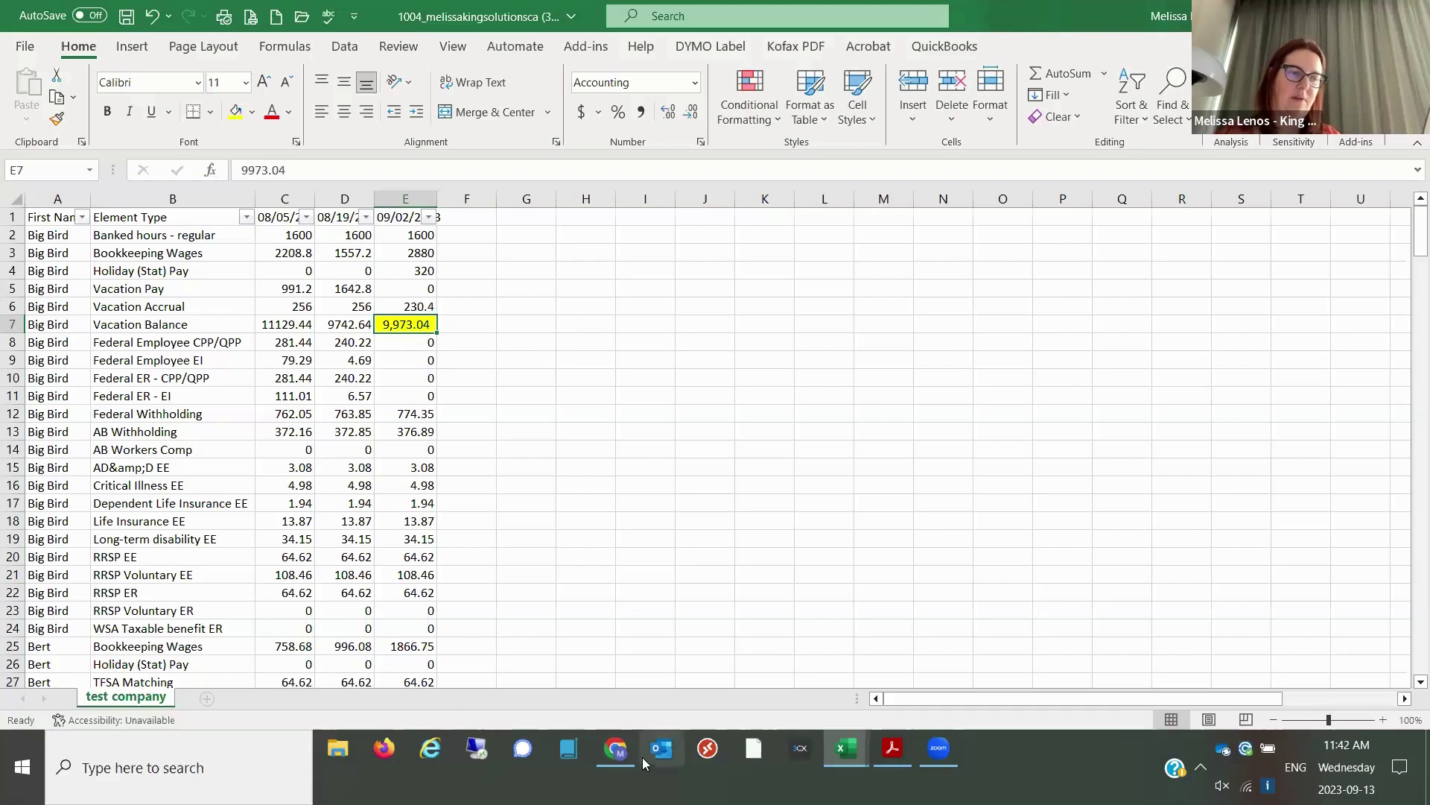
# - Return to Wagepoint in the browser, open the Reports Library and view the Payroll by Cycles report options
pyautogui.click(616, 750)
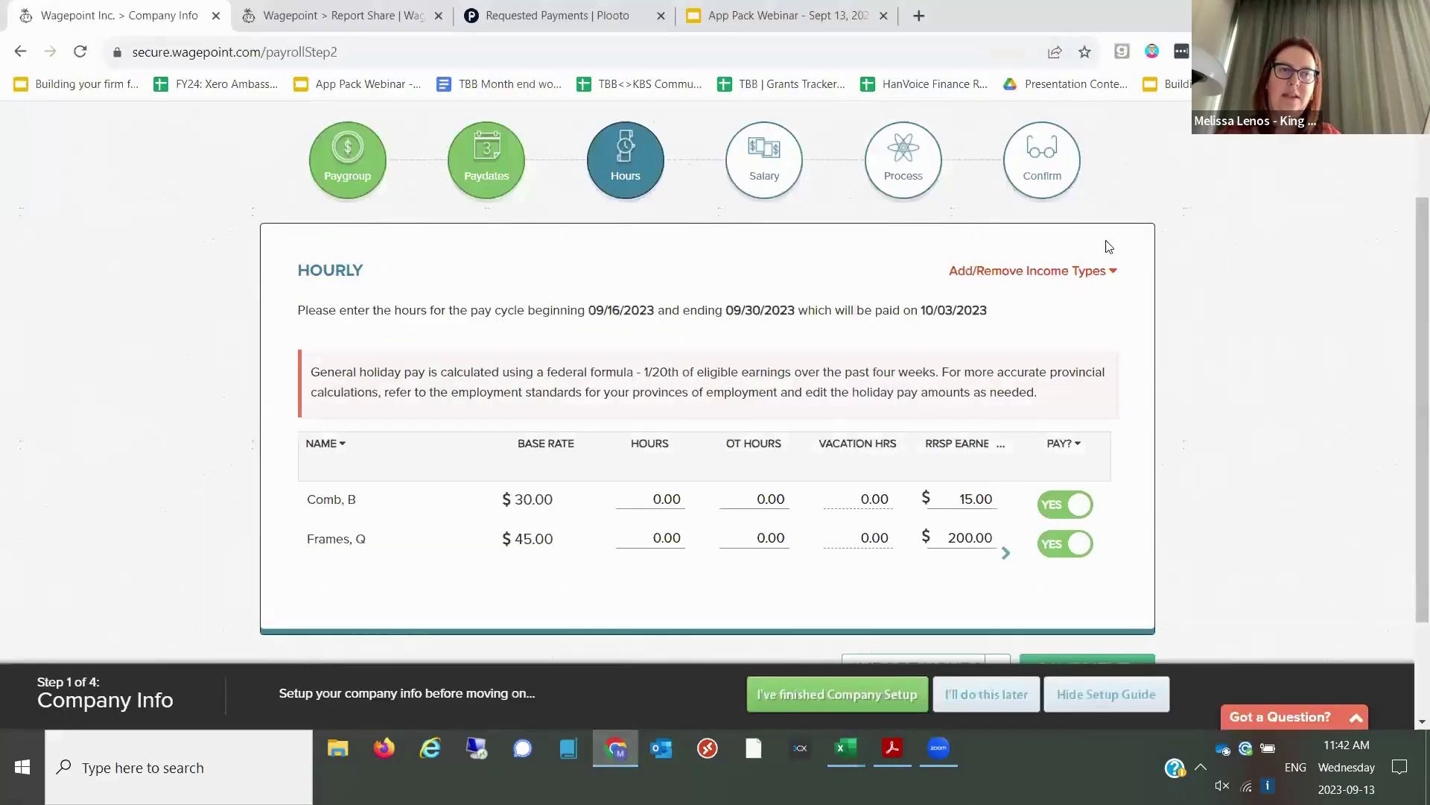
pyautogui.scroll(2, 1080, 239)
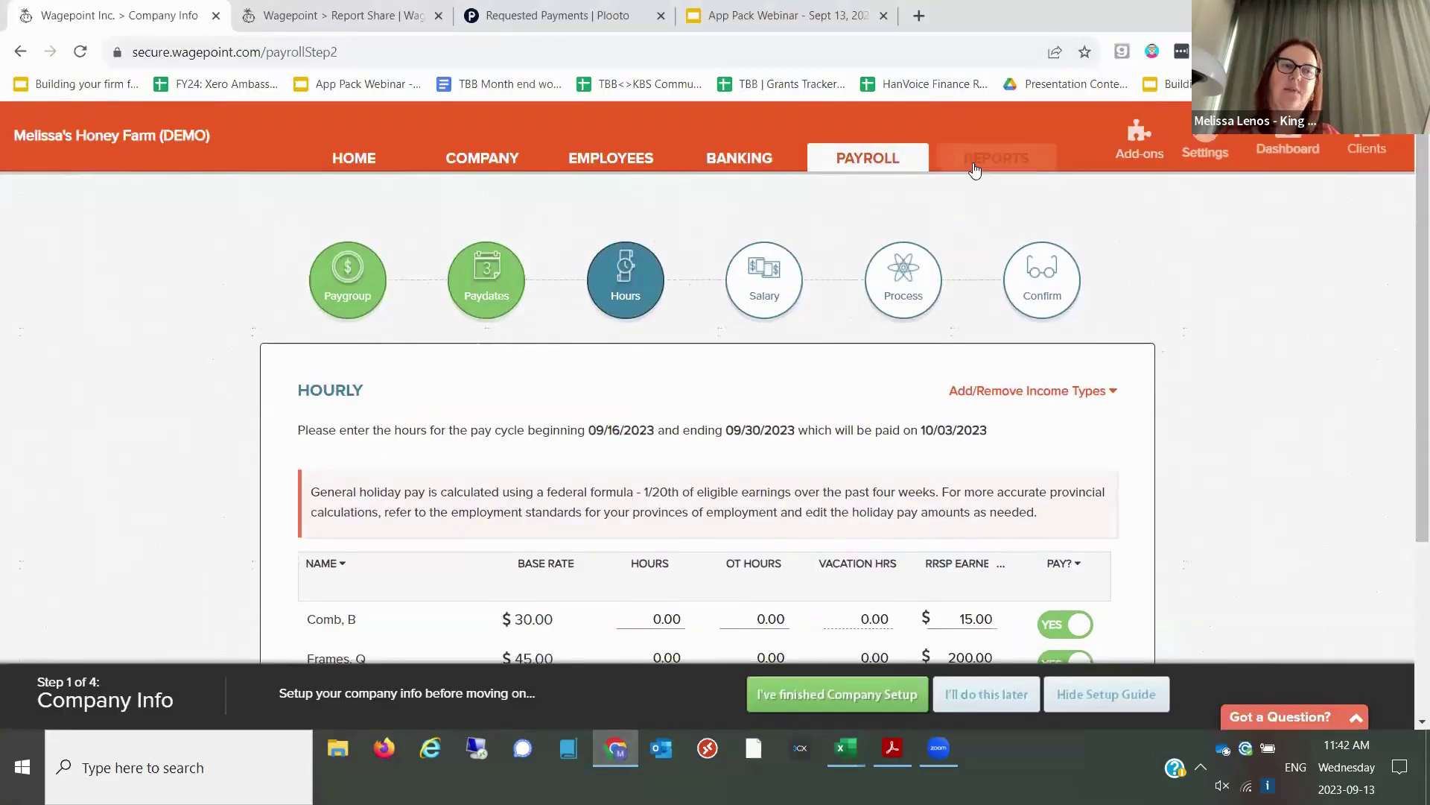
pyautogui.click(974, 165)
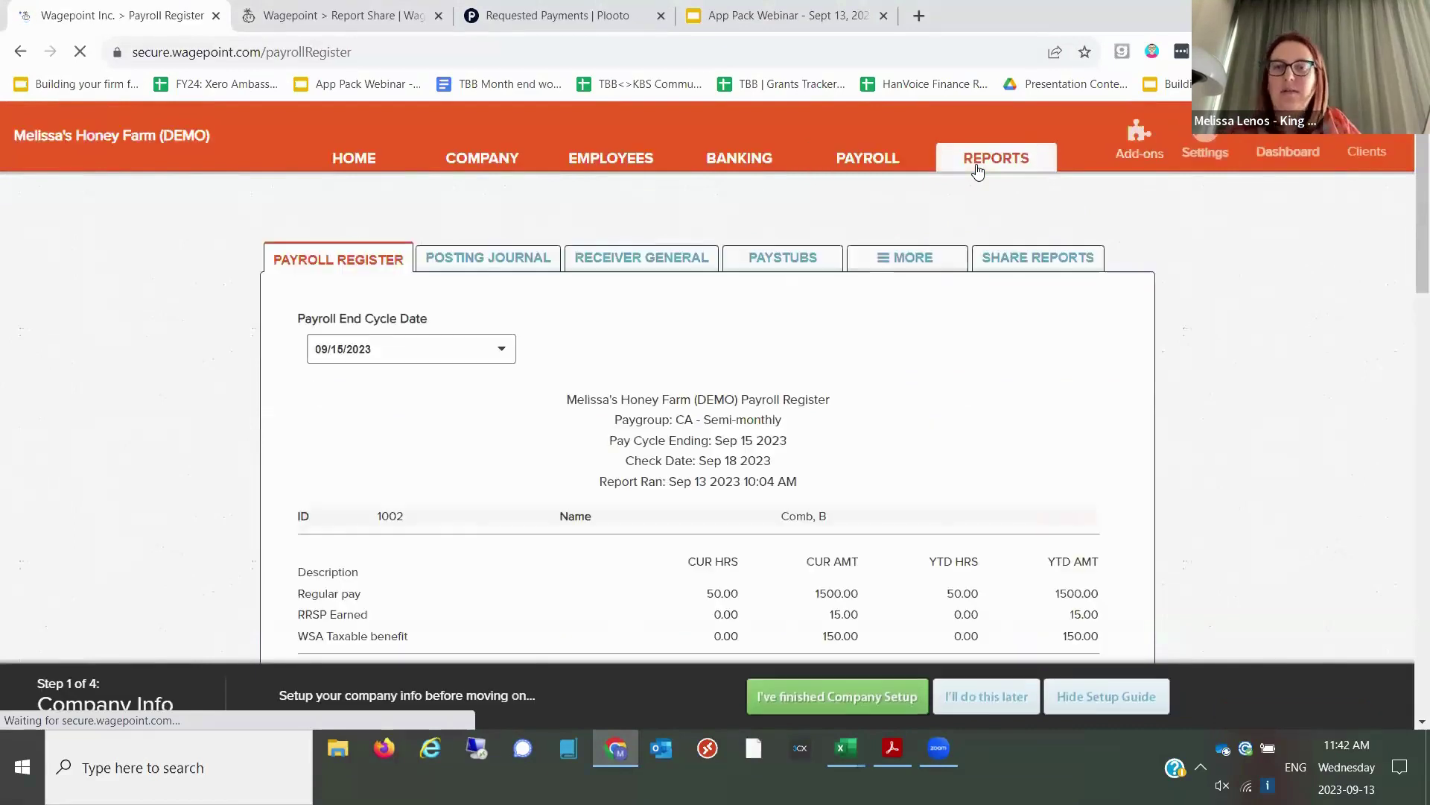
pyautogui.click(918, 261)
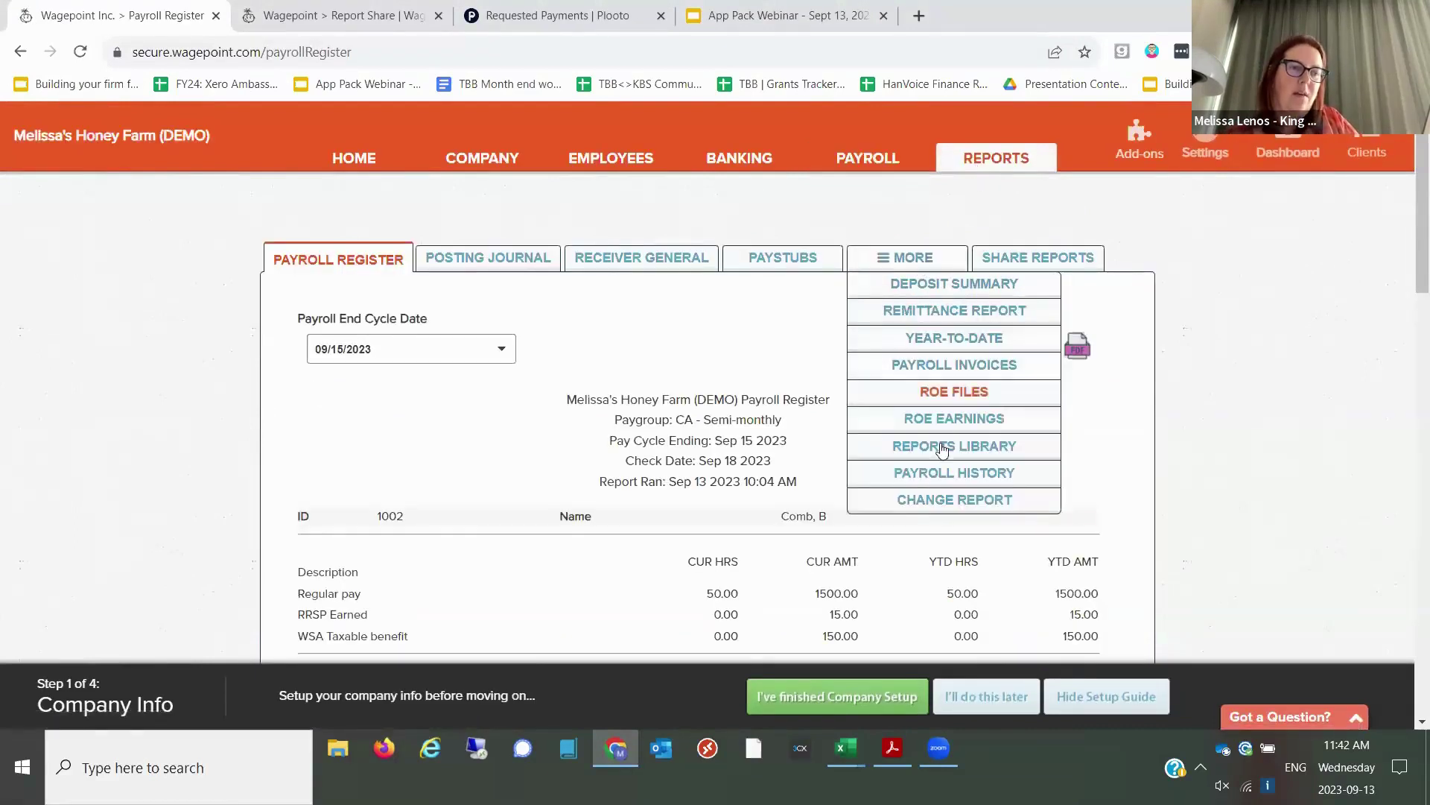
pyautogui.click(943, 450)
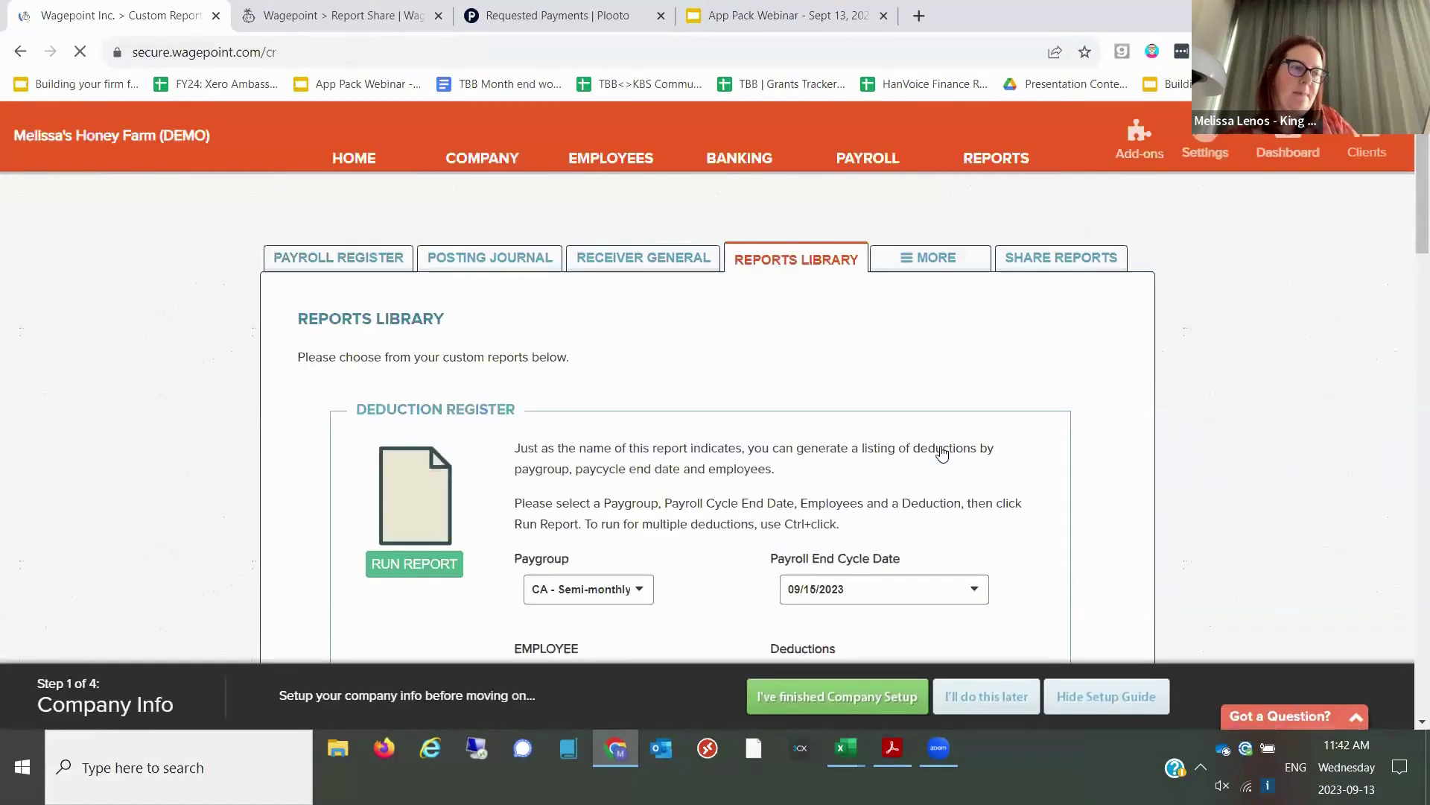
pyautogui.moveTo(1411, 220); pyautogui.dragTo(1394, 339)
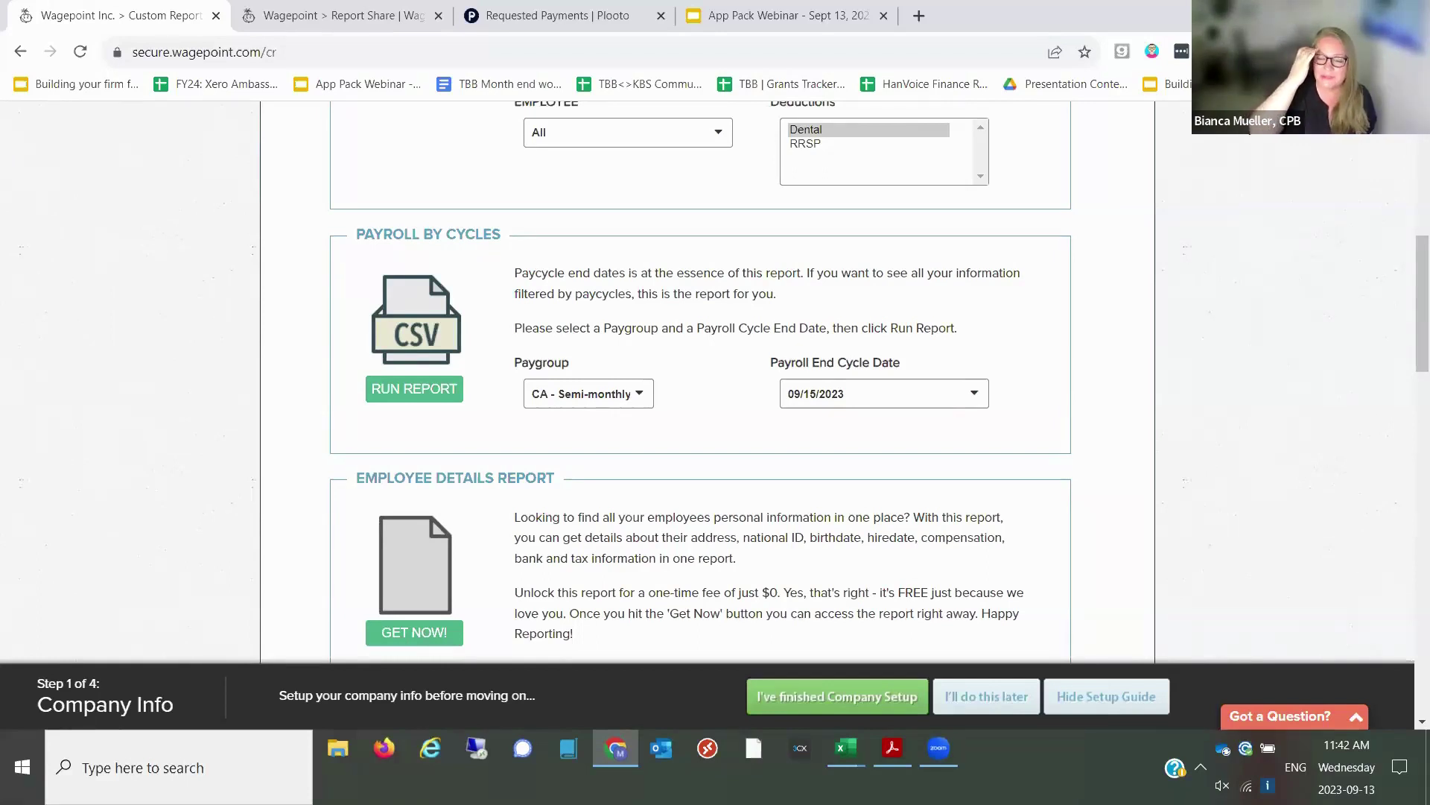
pyautogui.scroll(7, 1410, 309)
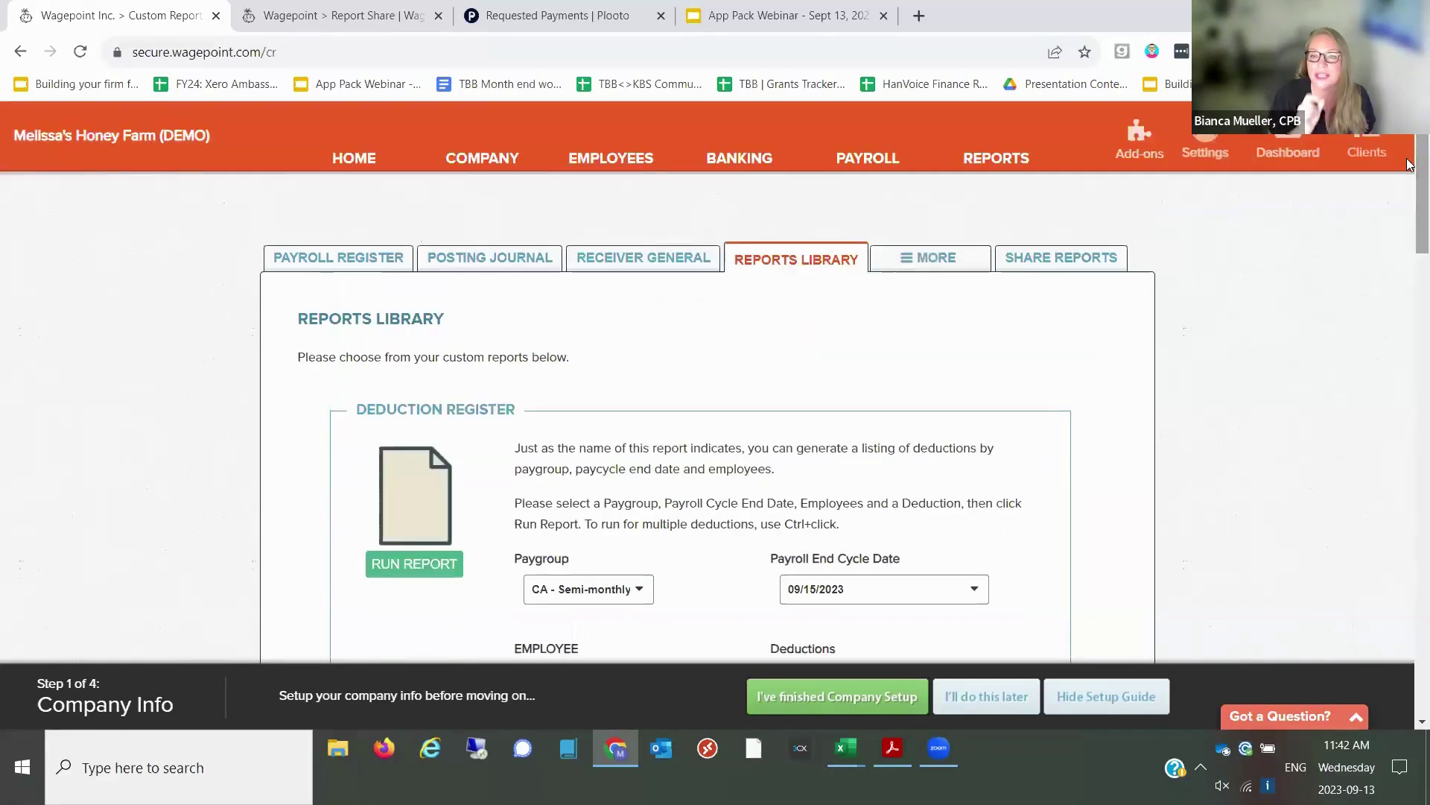